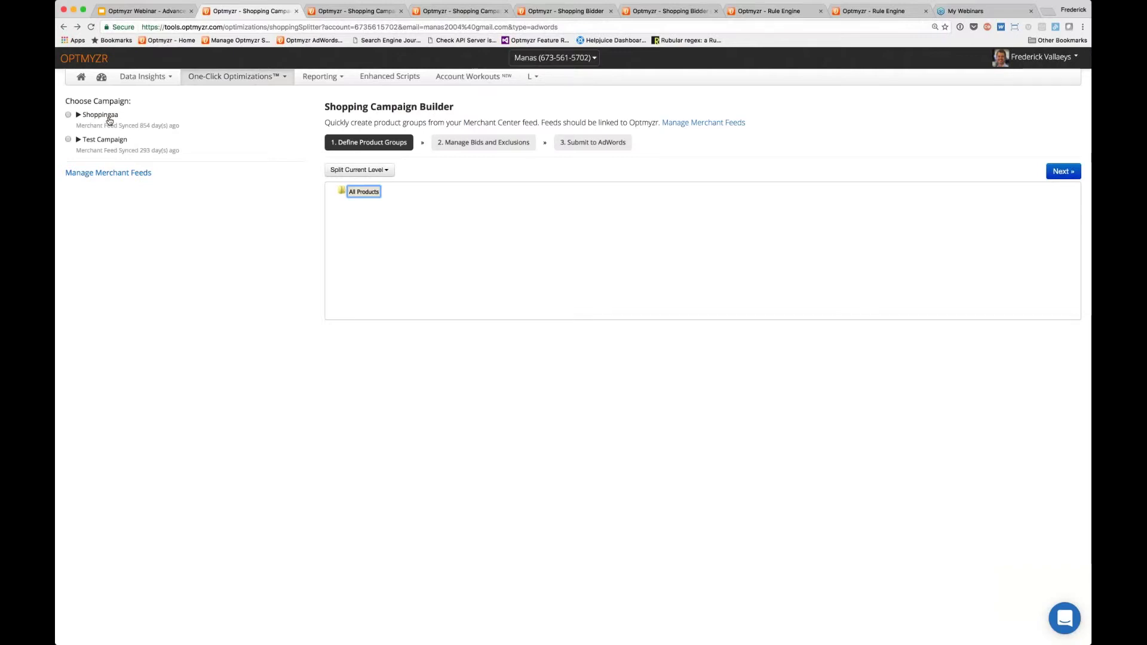
click(235, 78)
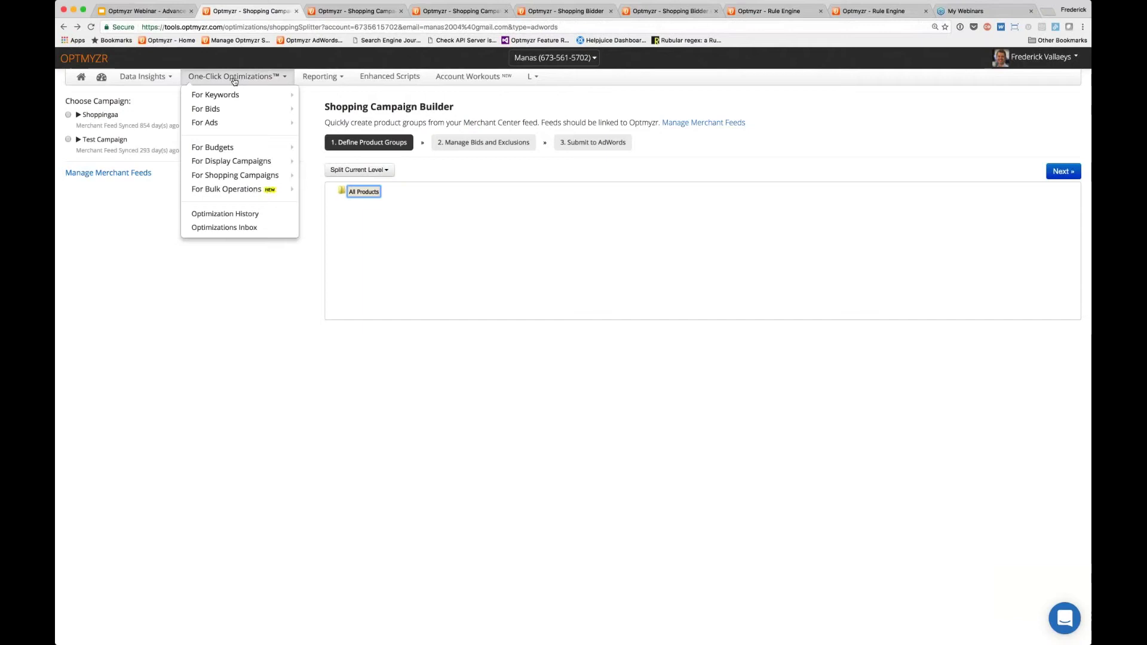
mouse_move(239, 95)
mouse_move(239, 175)
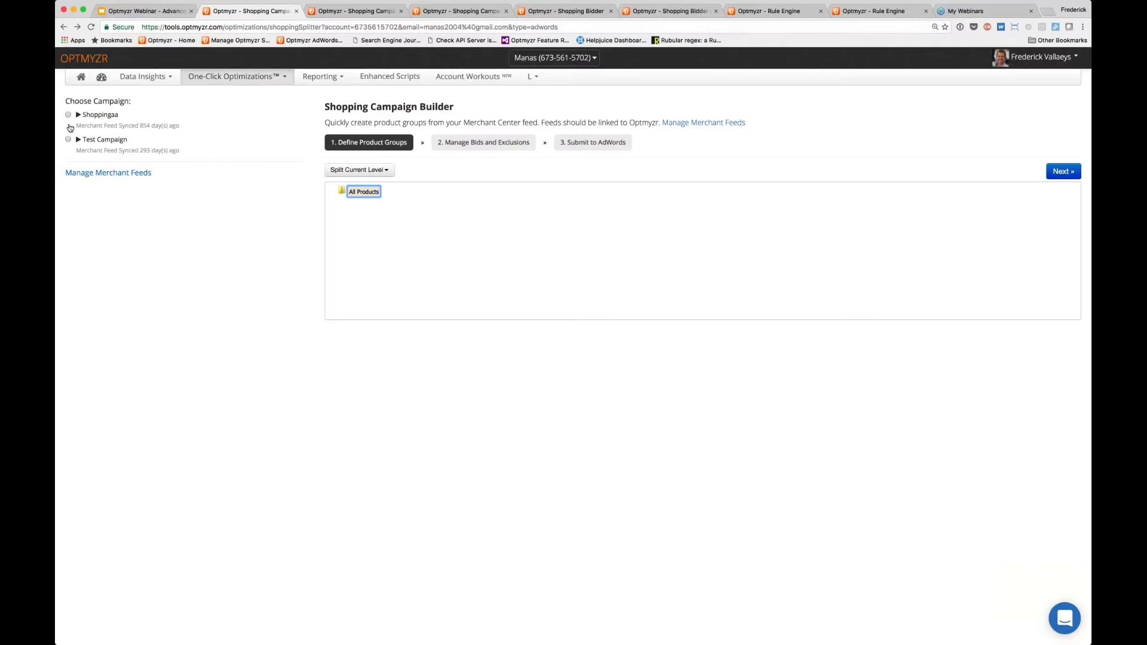
- Review the linked Google Merchant accounts and the fields for linking another one, and return to the Shopping Campaign Builder
click(104, 174)
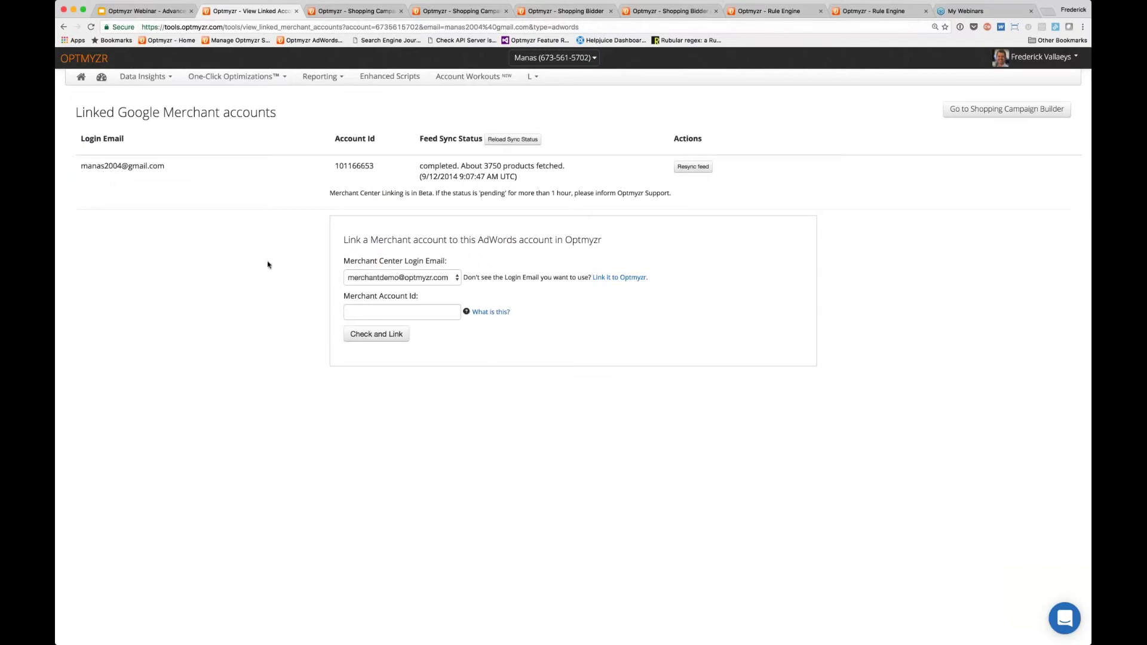
click(390, 273)
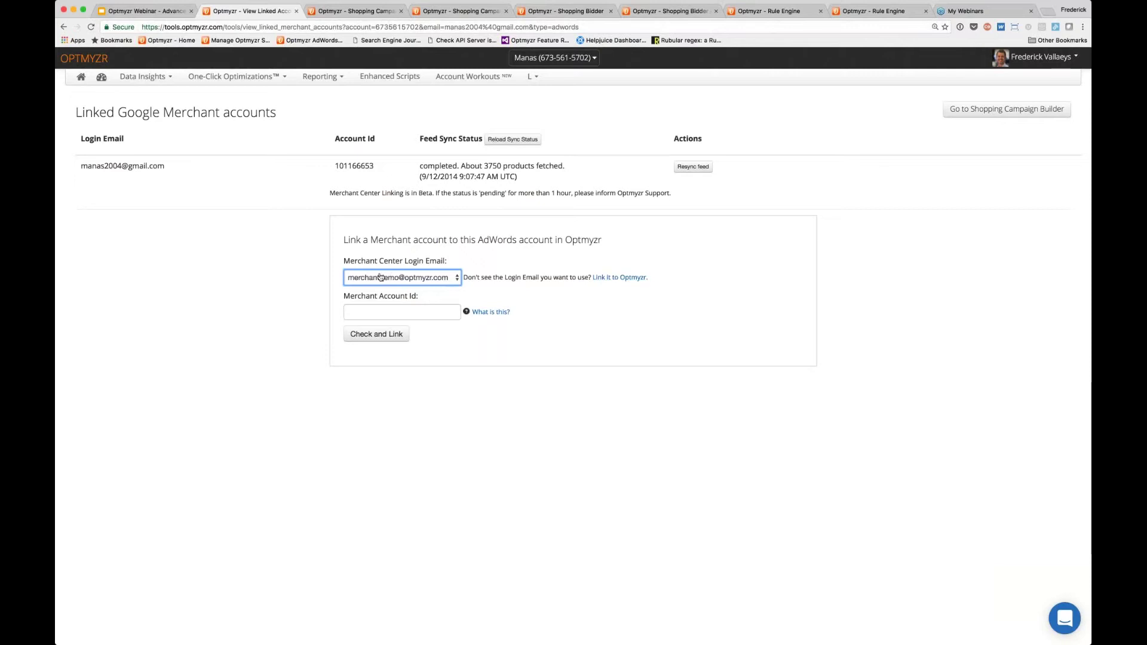
click(360, 312)
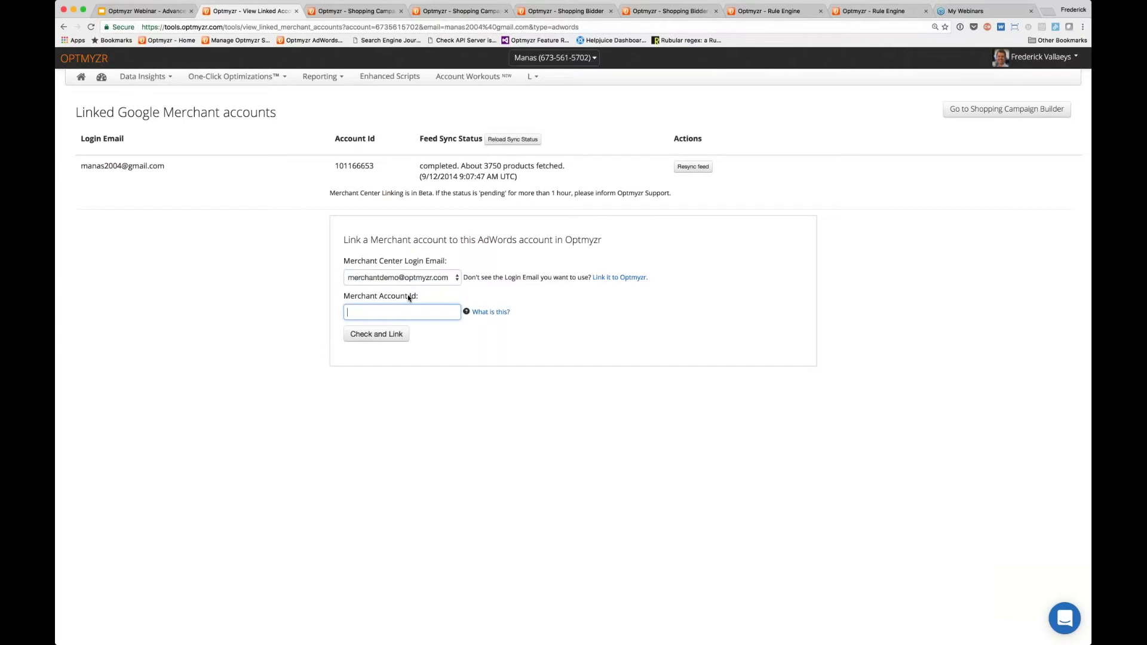
double_click(371, 166)
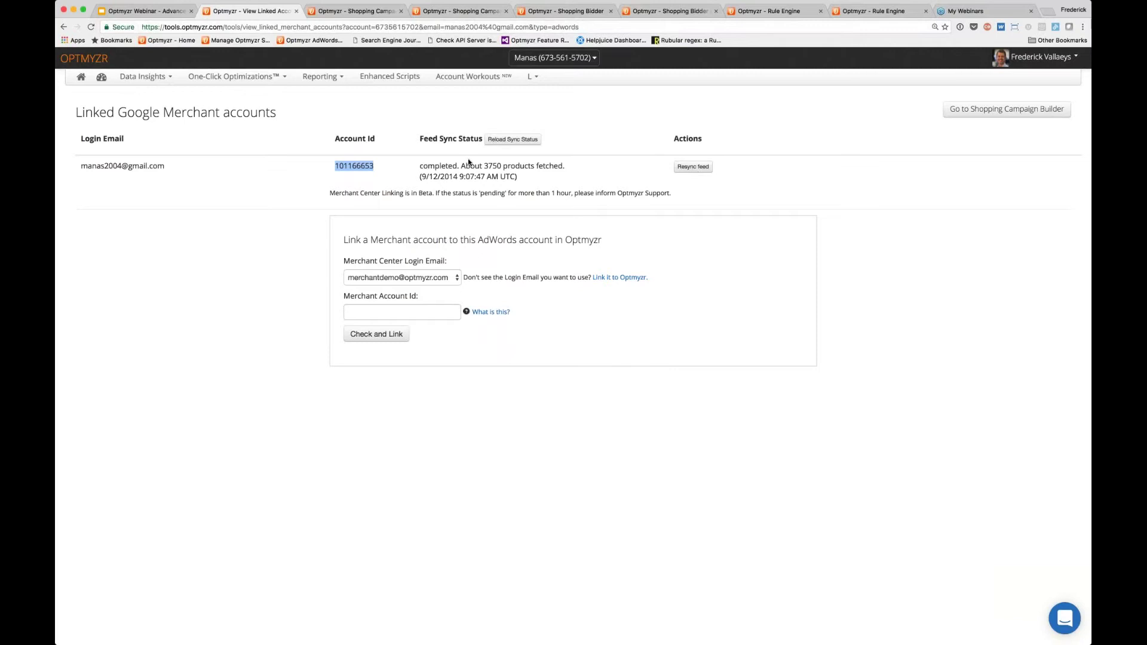
click(64, 28)
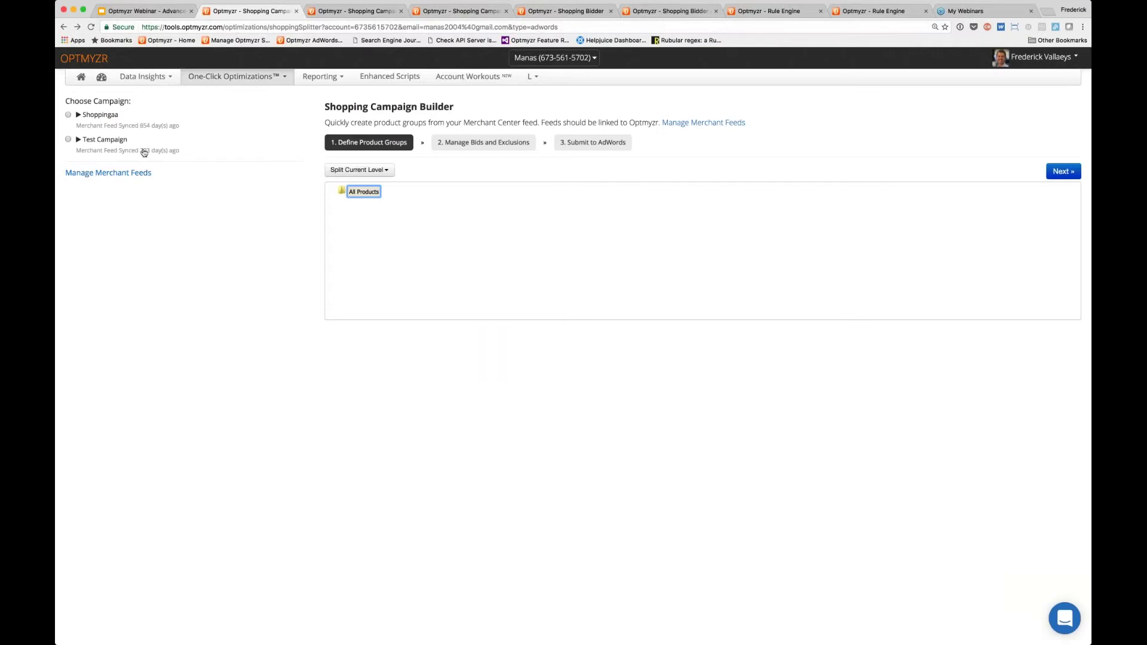
- Choose Test Campaign and split all products by Category 0, Category 1 and Brand
click(69, 140)
click(385, 173)
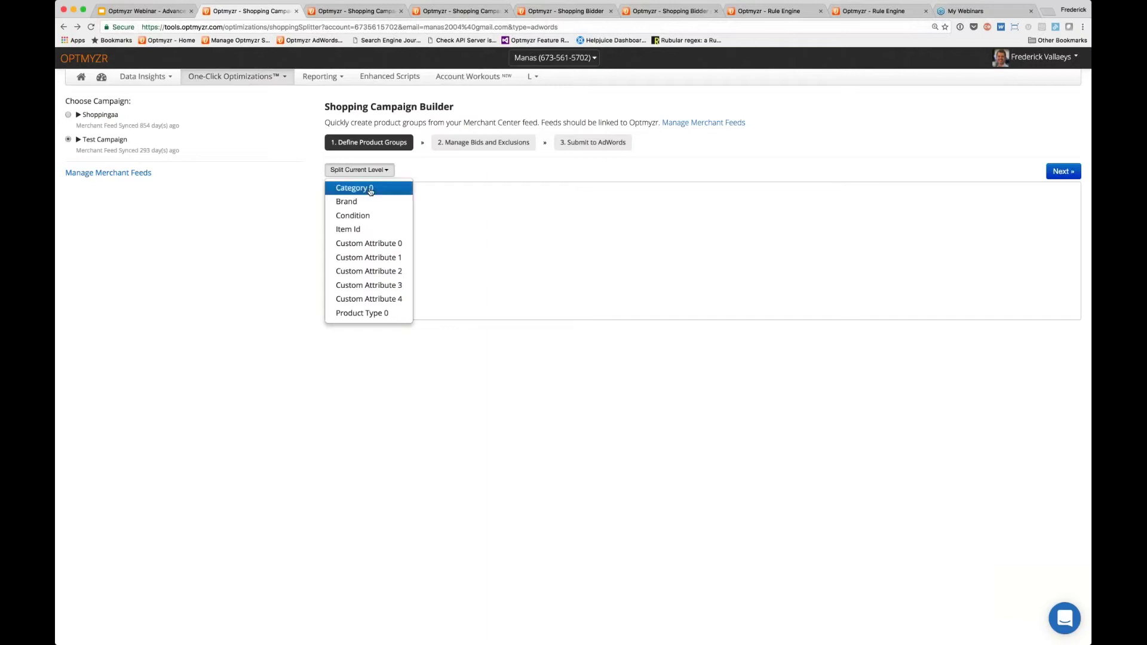
click(370, 189)
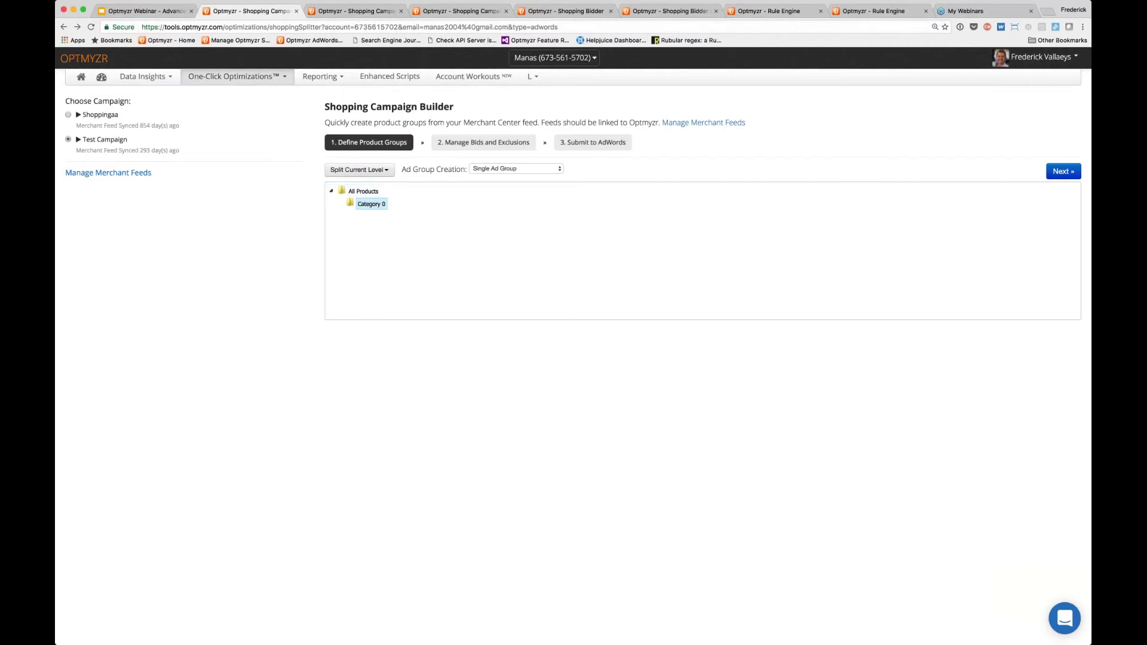
click(358, 170)
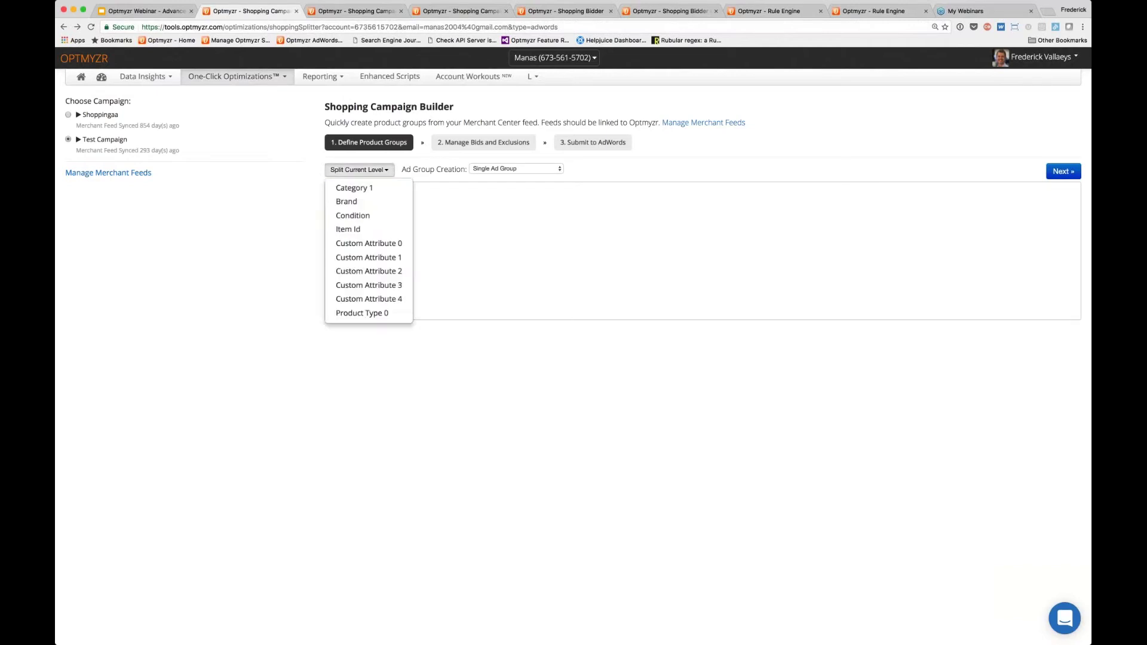
click(385, 191)
click(384, 170)
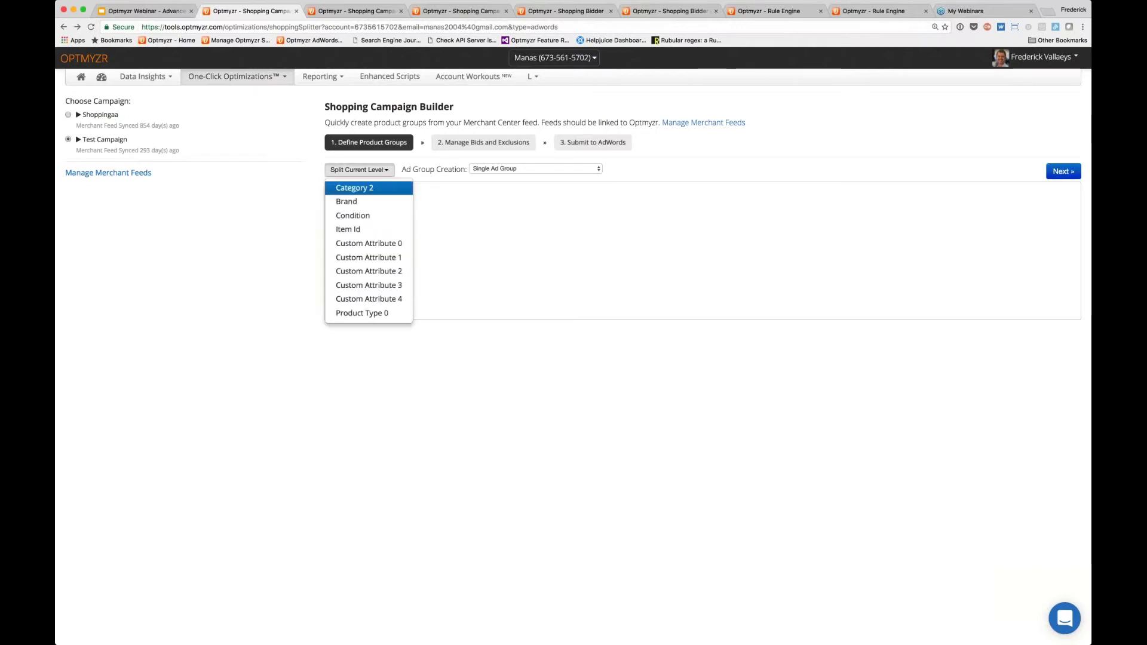
click(378, 205)
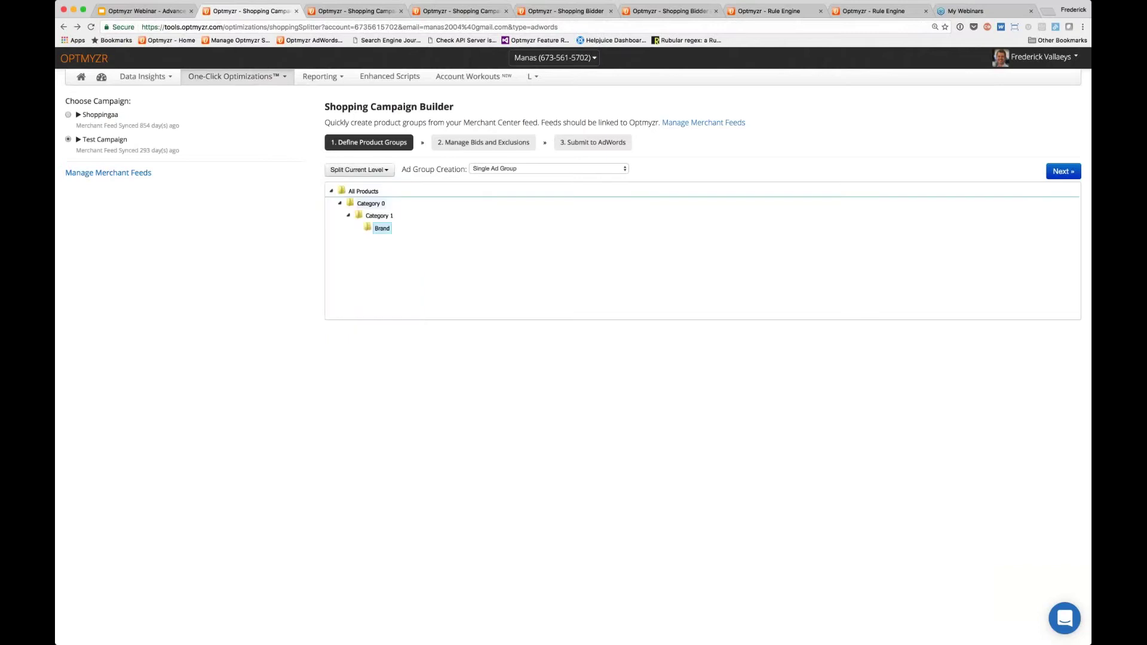
click(371, 169)
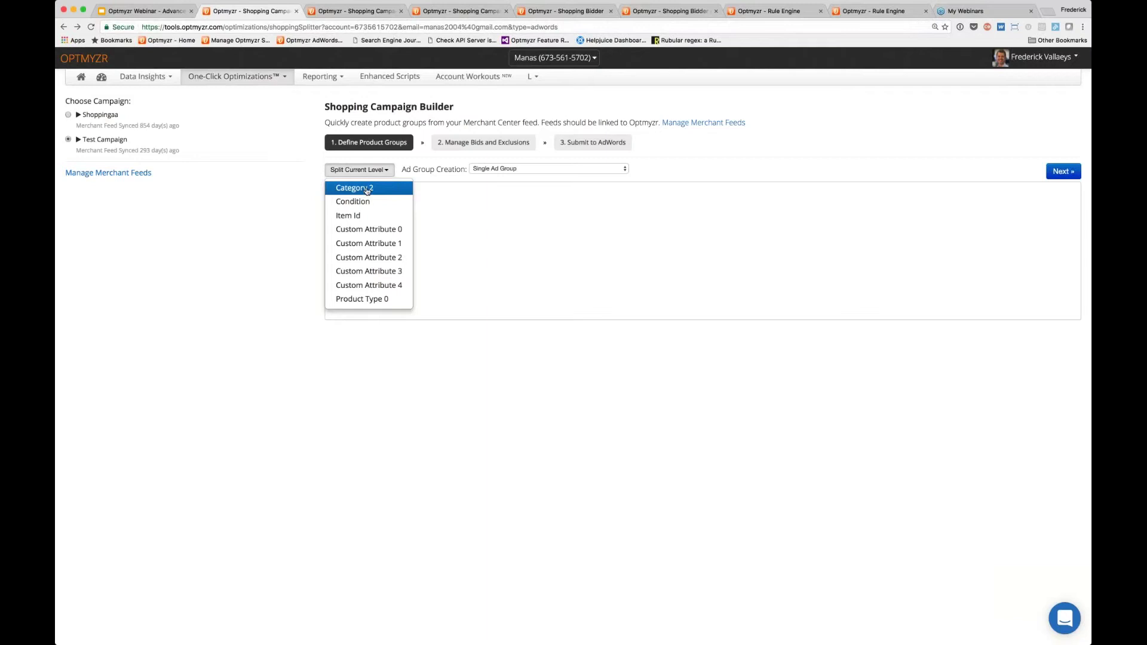
click(422, 198)
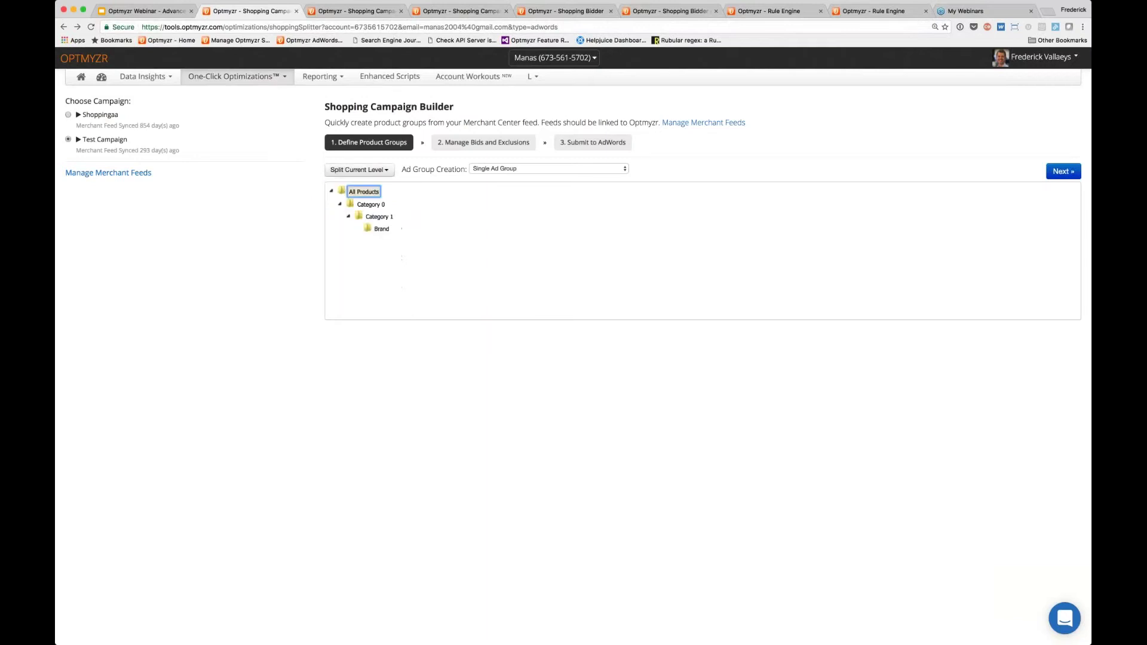
click(359, 170)
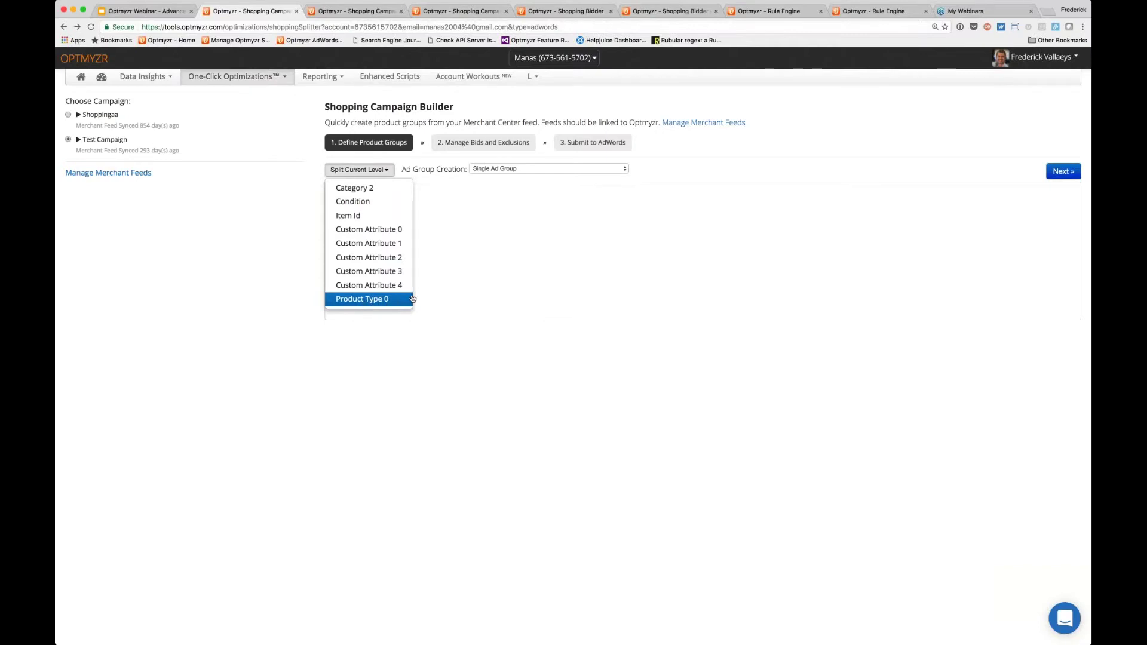
click(463, 279)
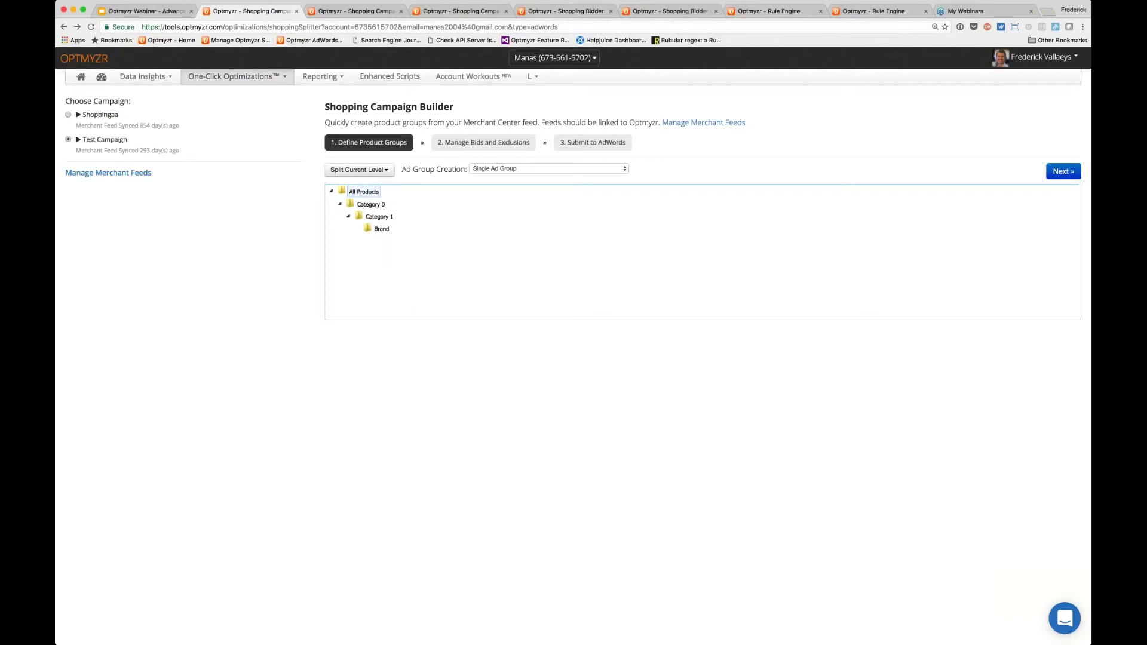
click(359, 171)
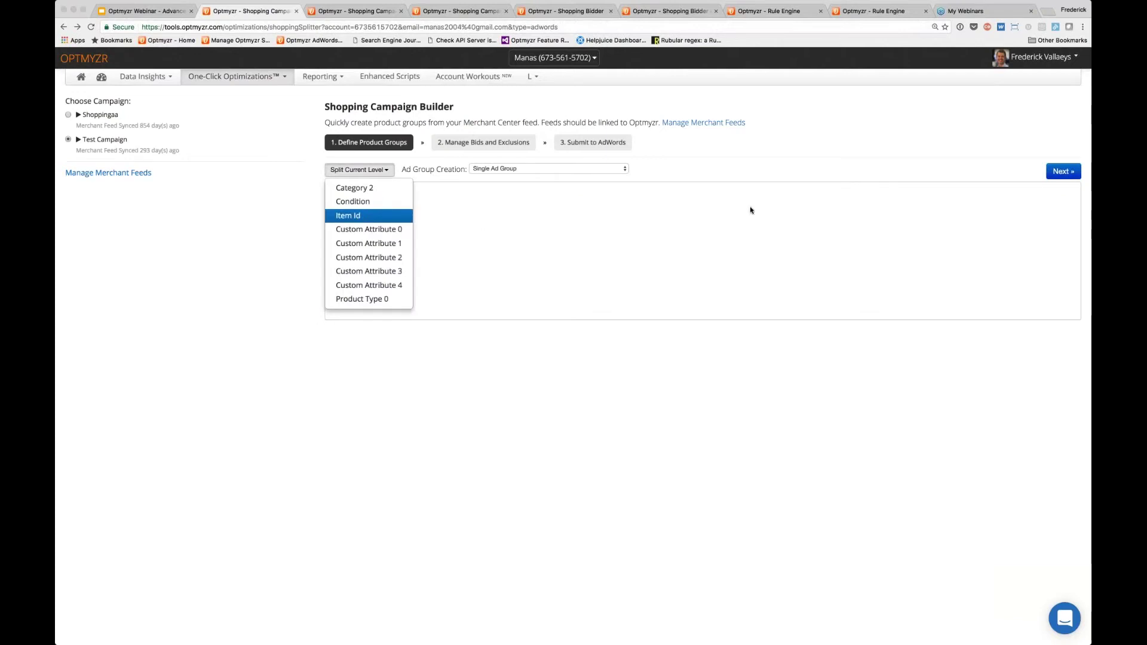
click(660, 218)
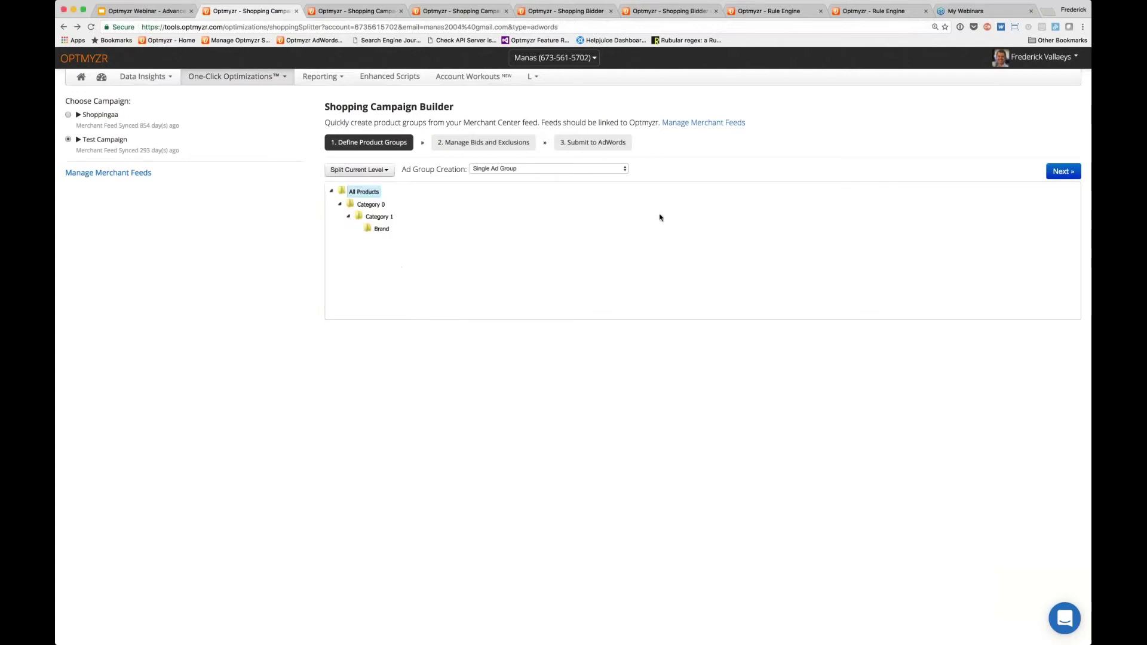
- Split the Brand level further by Item Id
click(379, 231)
click(359, 169)
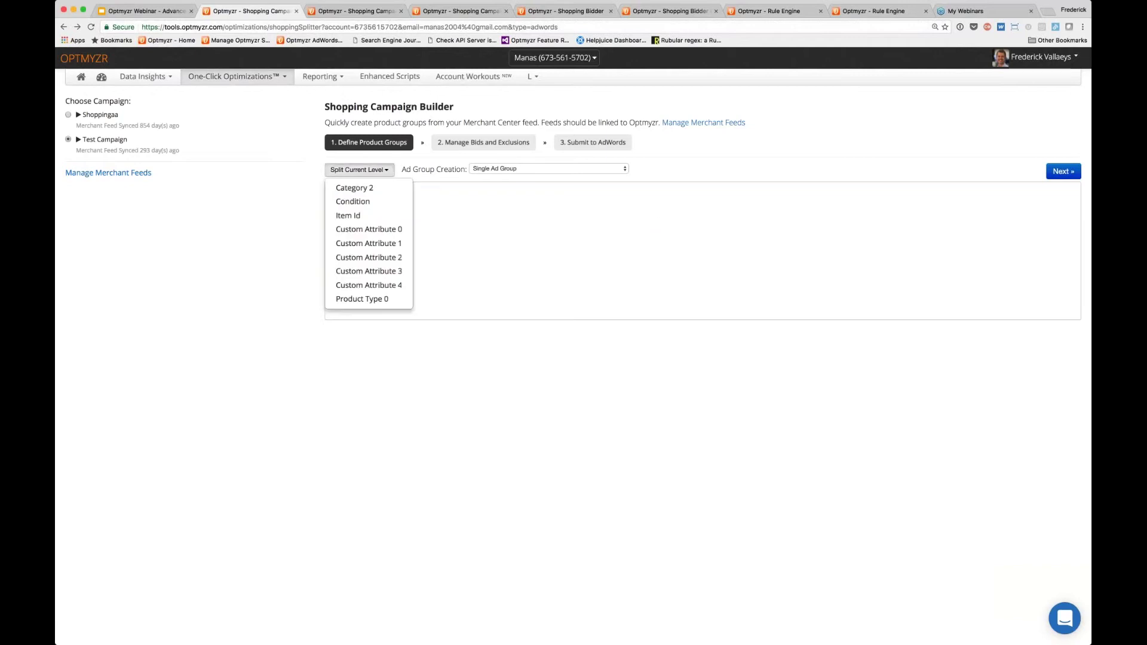
click(343, 216)
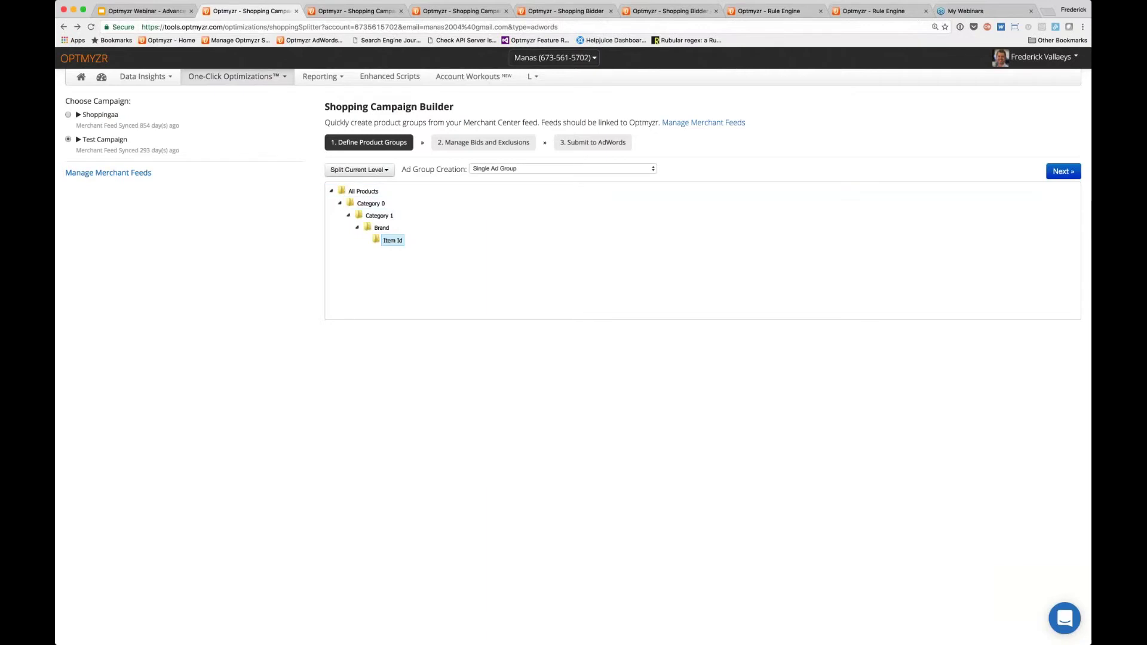
- Set ad group creation to separate ad groups at the Category 0 level and proceed to managing bids and exclusions
click(523, 170)
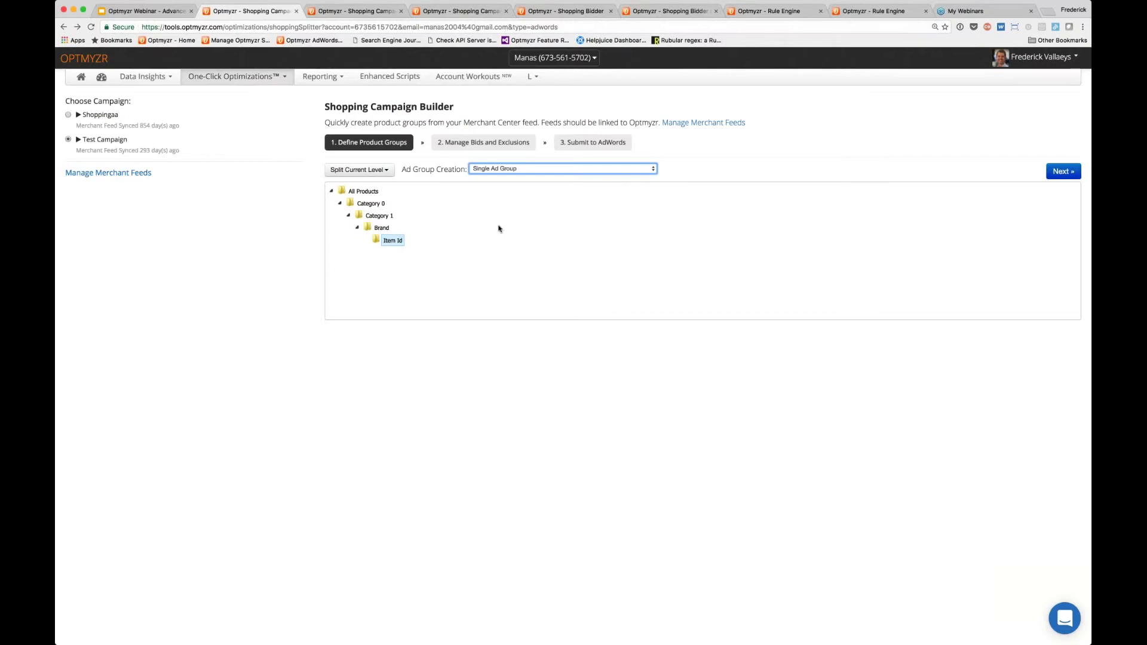
click(520, 182)
click(1063, 171)
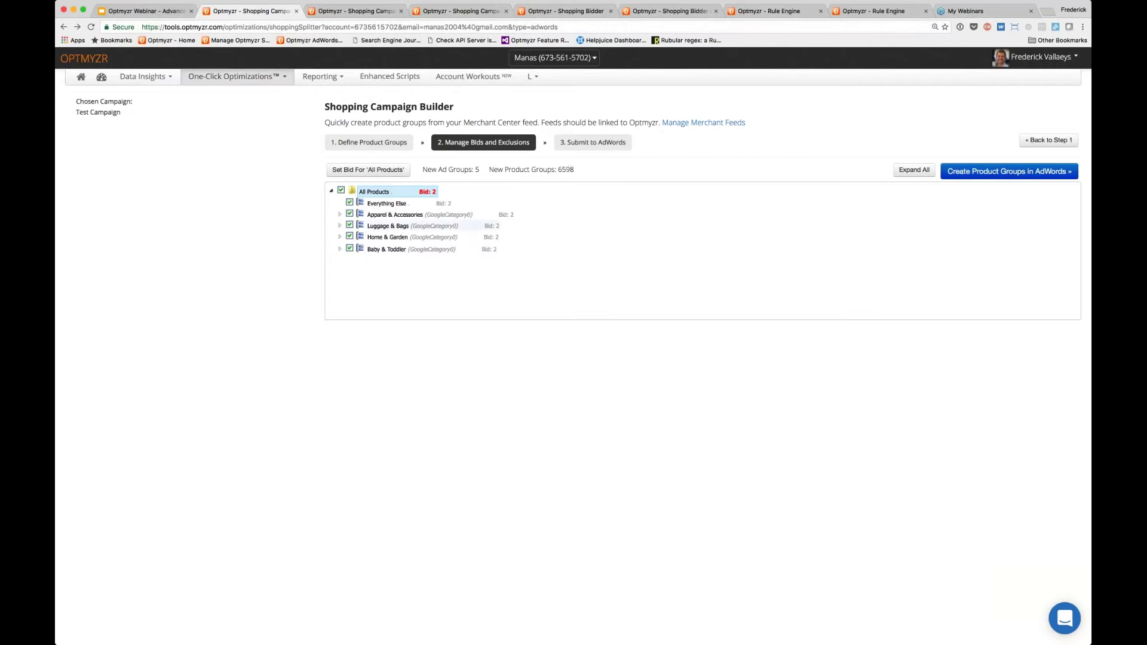
- Expand the Home & Garden category and inspect the brand groups under Linens & Bedding
click(340, 237)
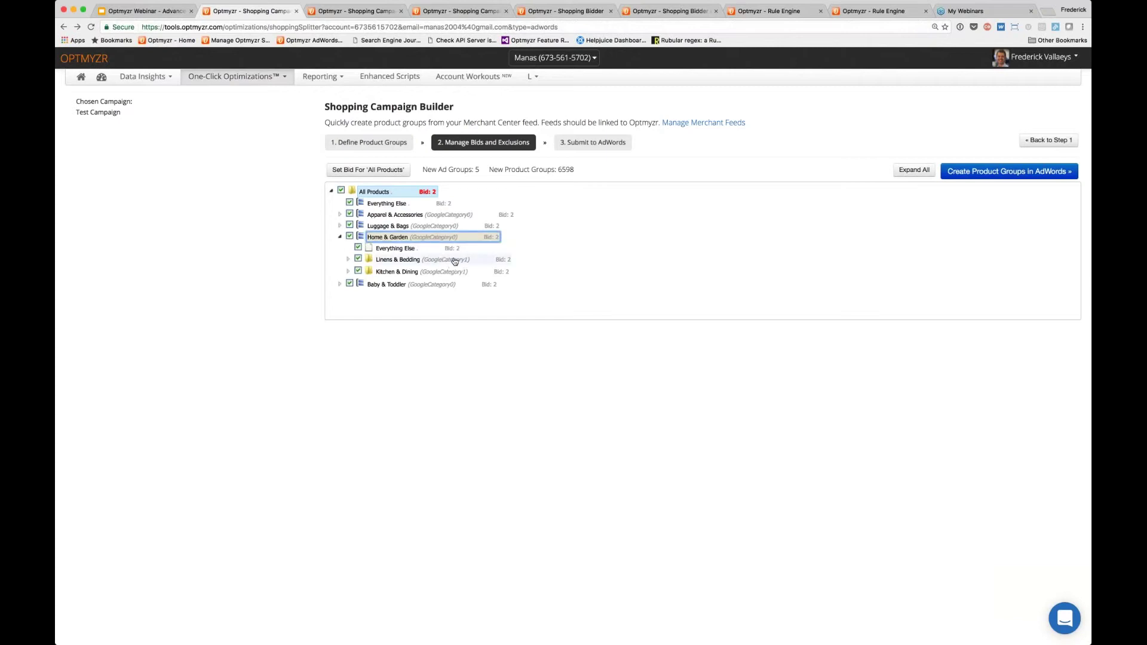
click(348, 259)
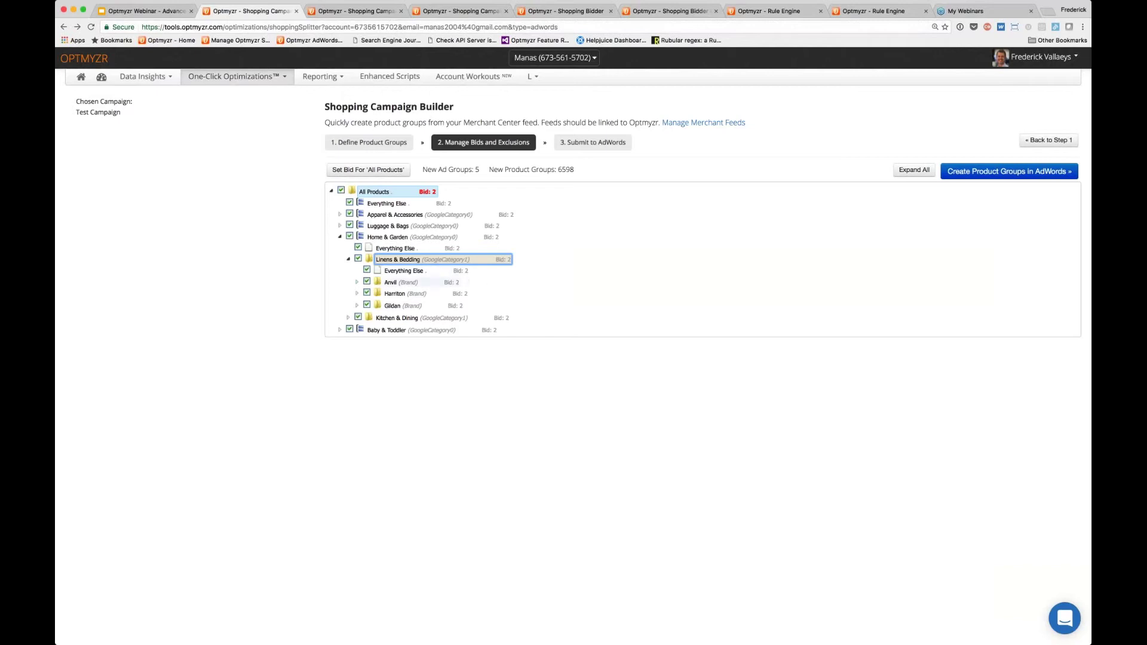
click(349, 260)
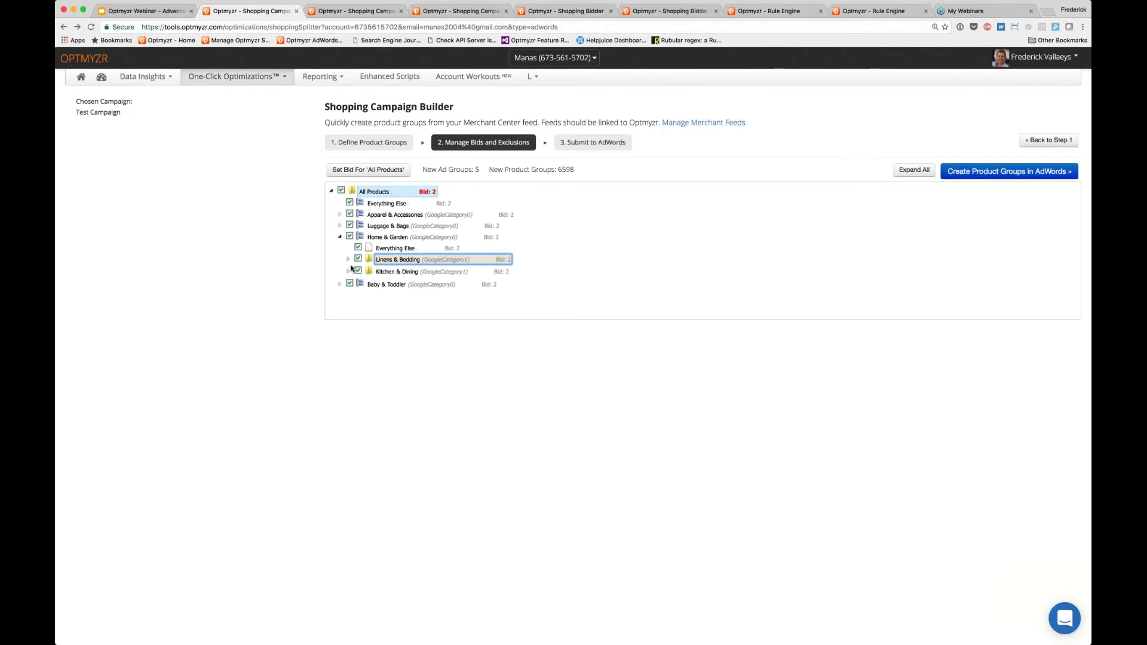
scroll(351, 269, down, 1)
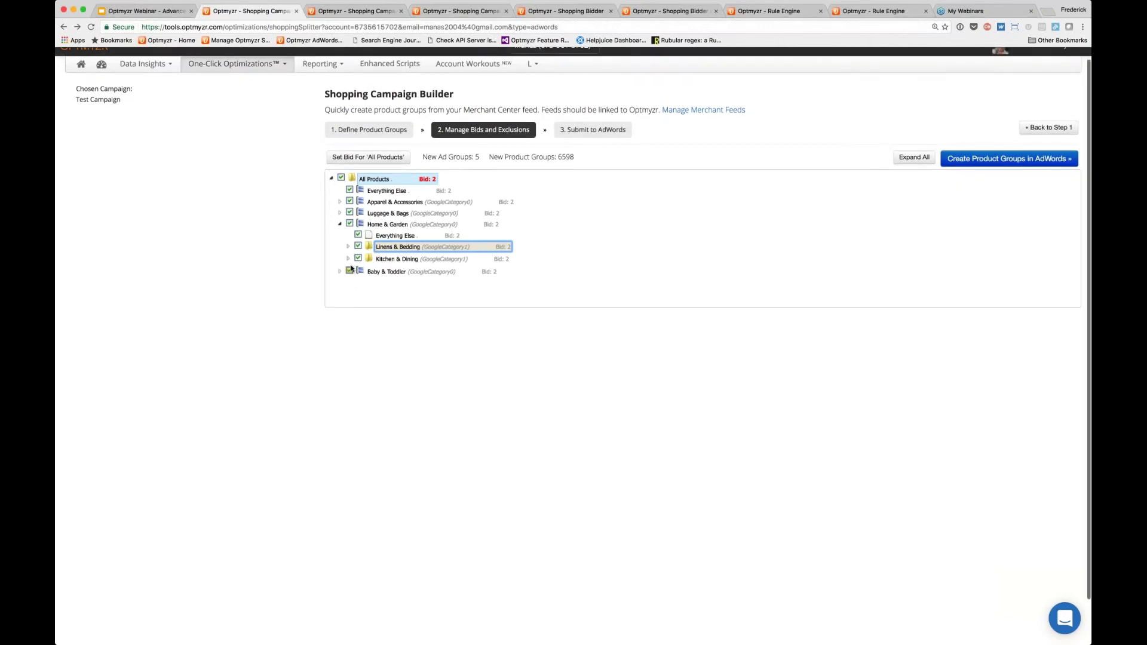
scroll(353, 271, up, 1)
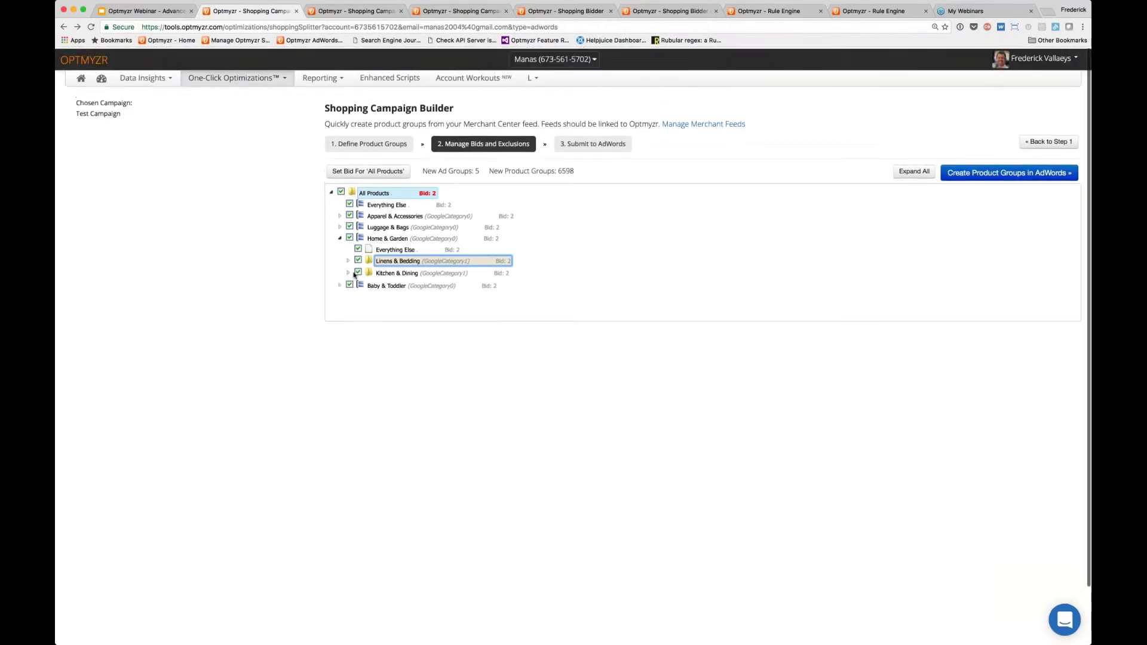
click(983, 172)
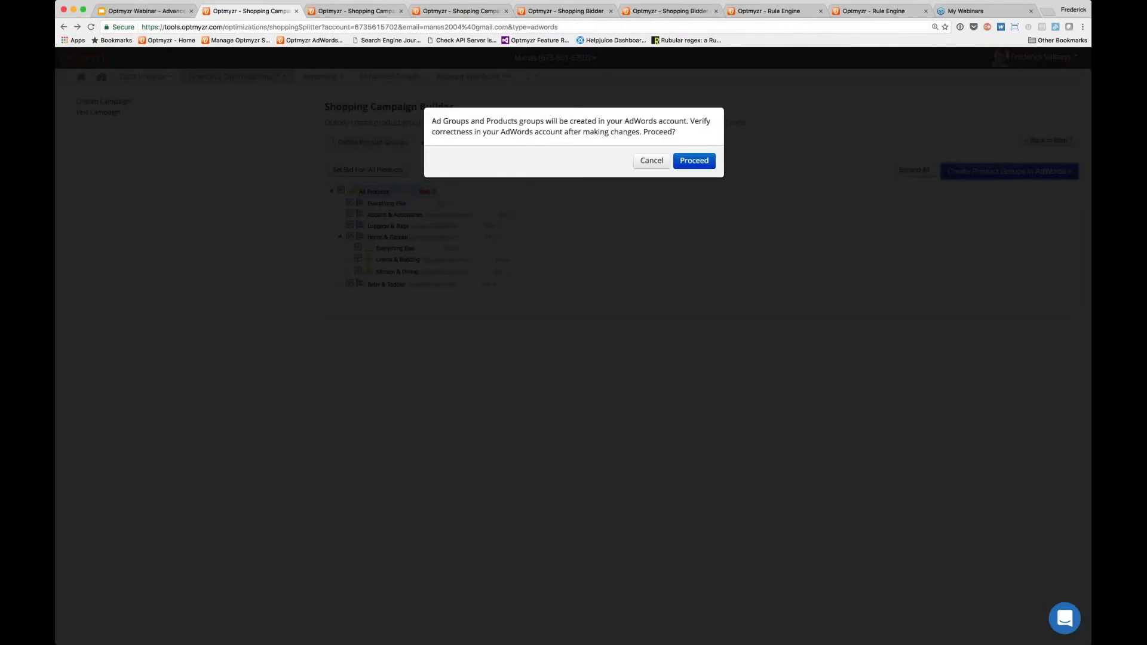
key(Return)
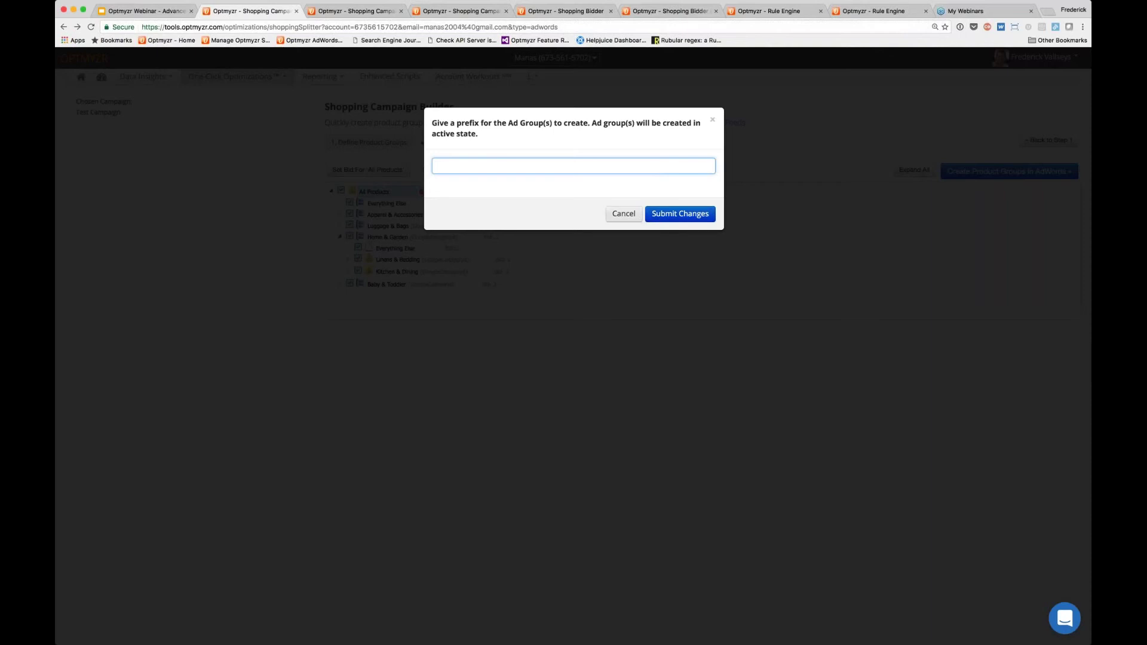
click(622, 213)
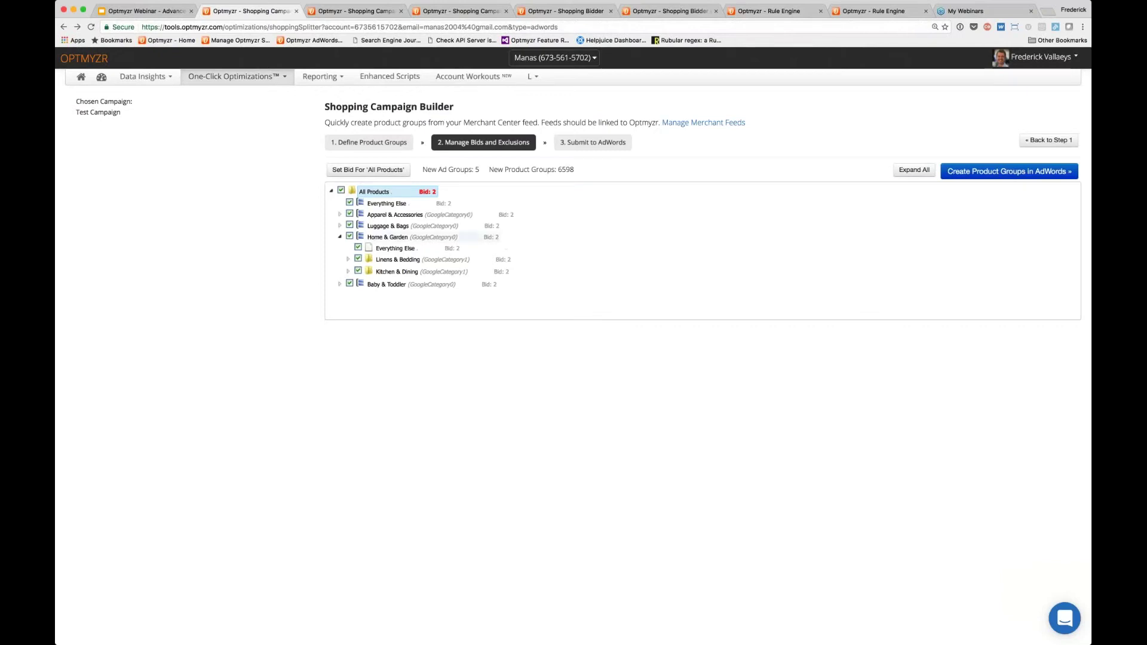
- Set the bid for the Gildan brand under Home & Garden, Linens & Bedding to 3
click(340, 237)
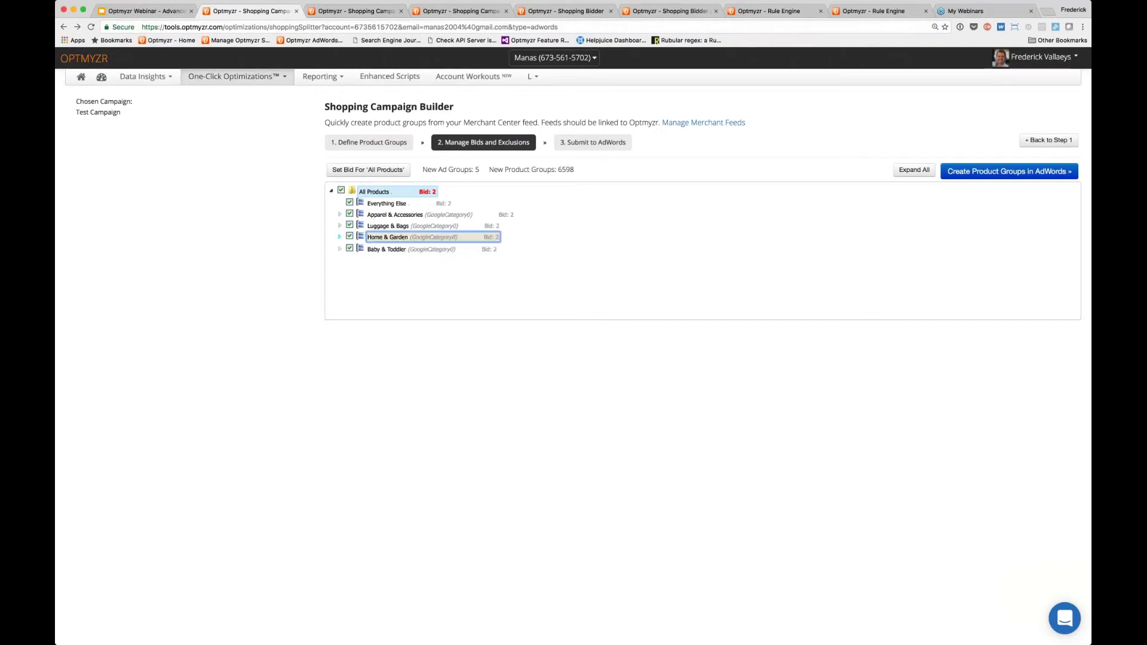
click(340, 238)
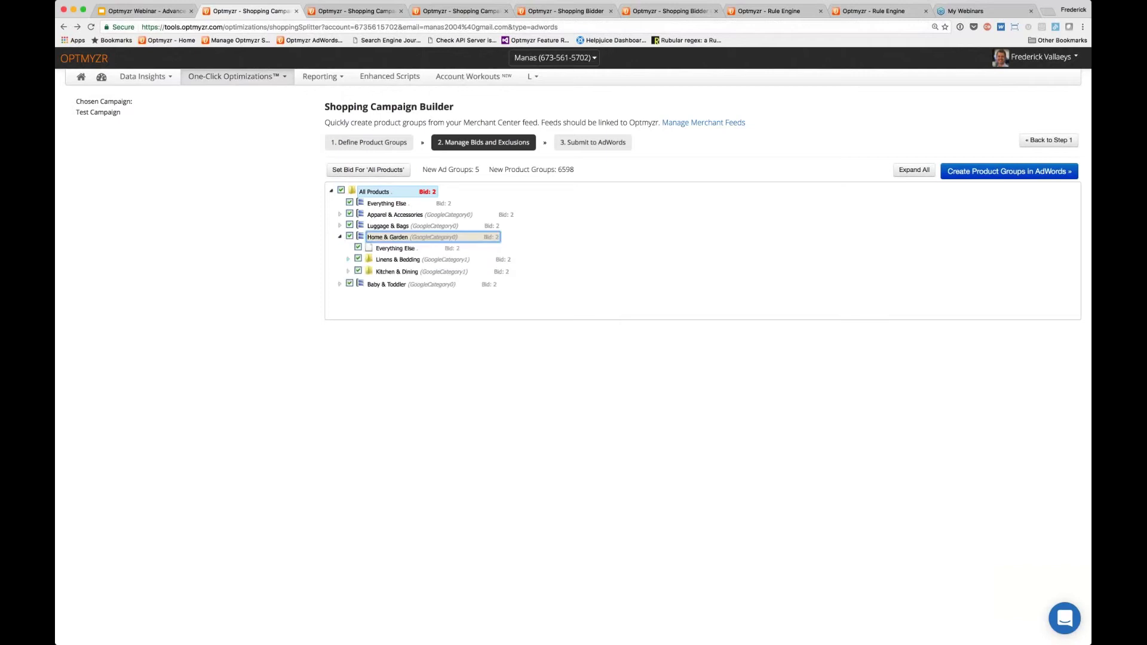
click(348, 259)
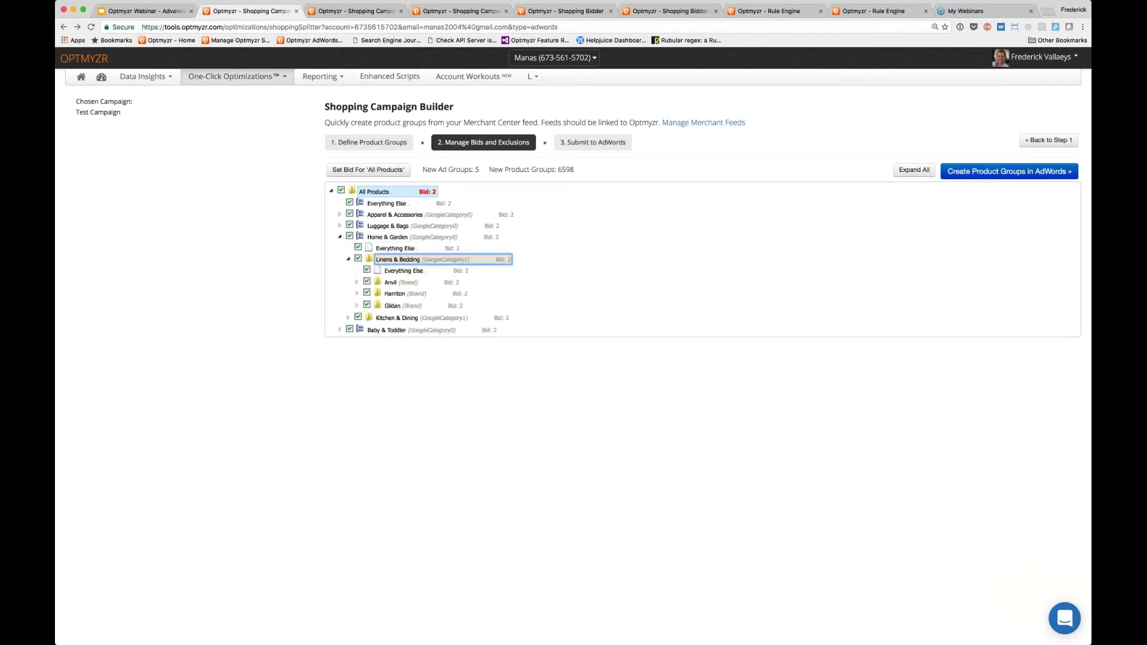
click(461, 308)
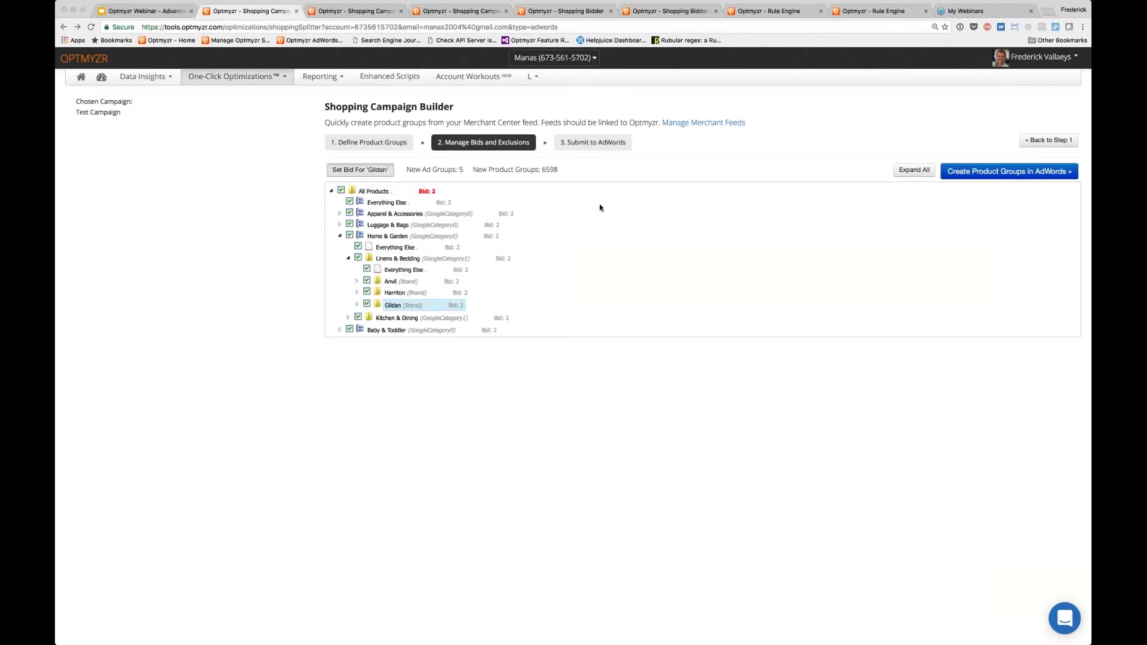
click(767, 226)
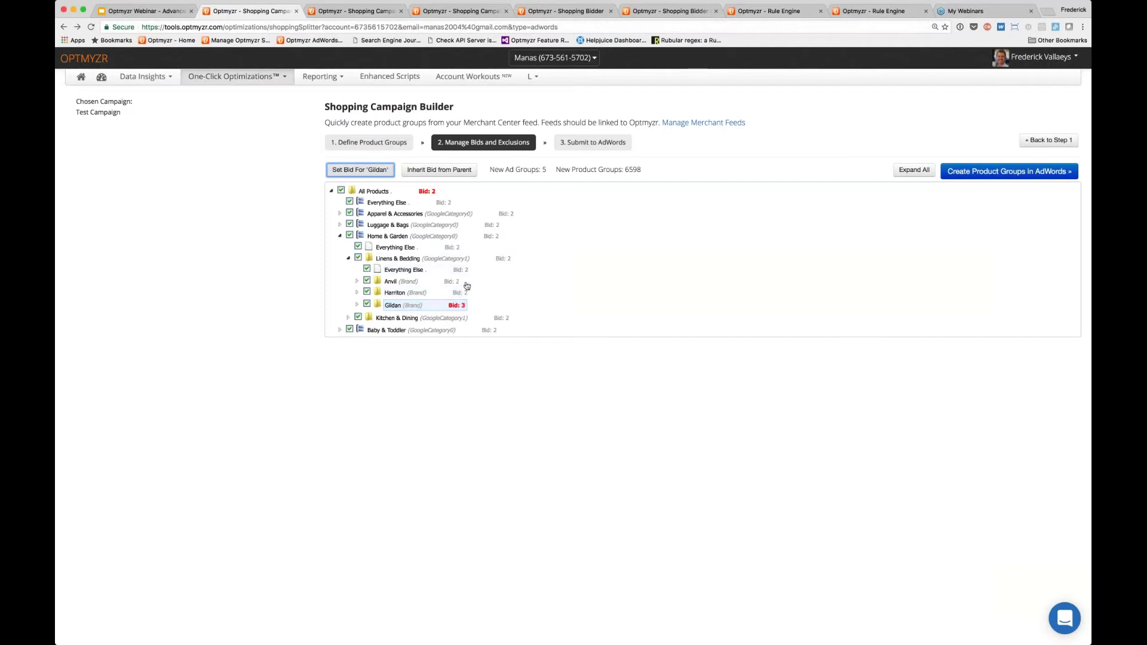
- Set the bid for Linens & Bedding under Home & Garden to 1.5 and the bid for Apparel & Accessories to 4
click(505, 260)
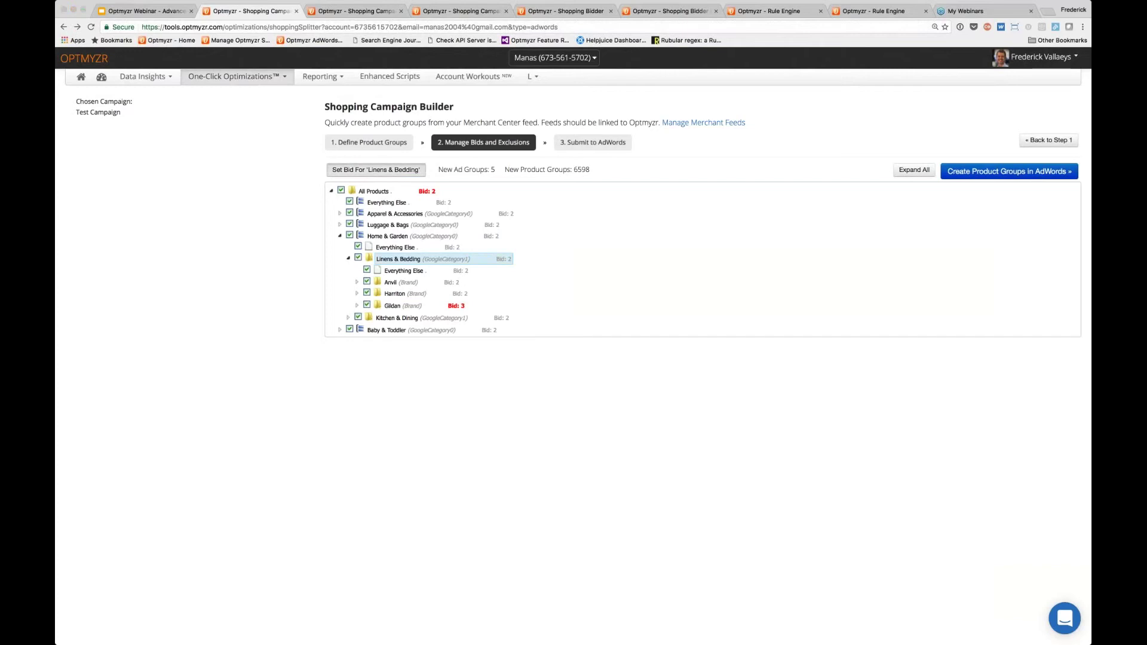
click(751, 225)
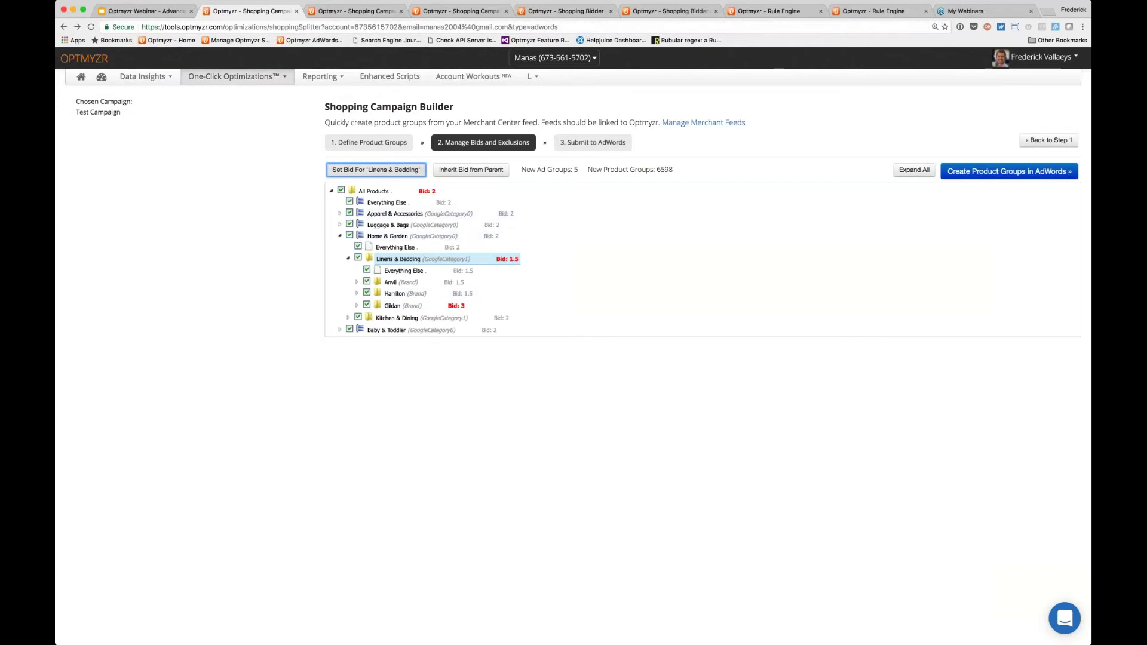
click(340, 214)
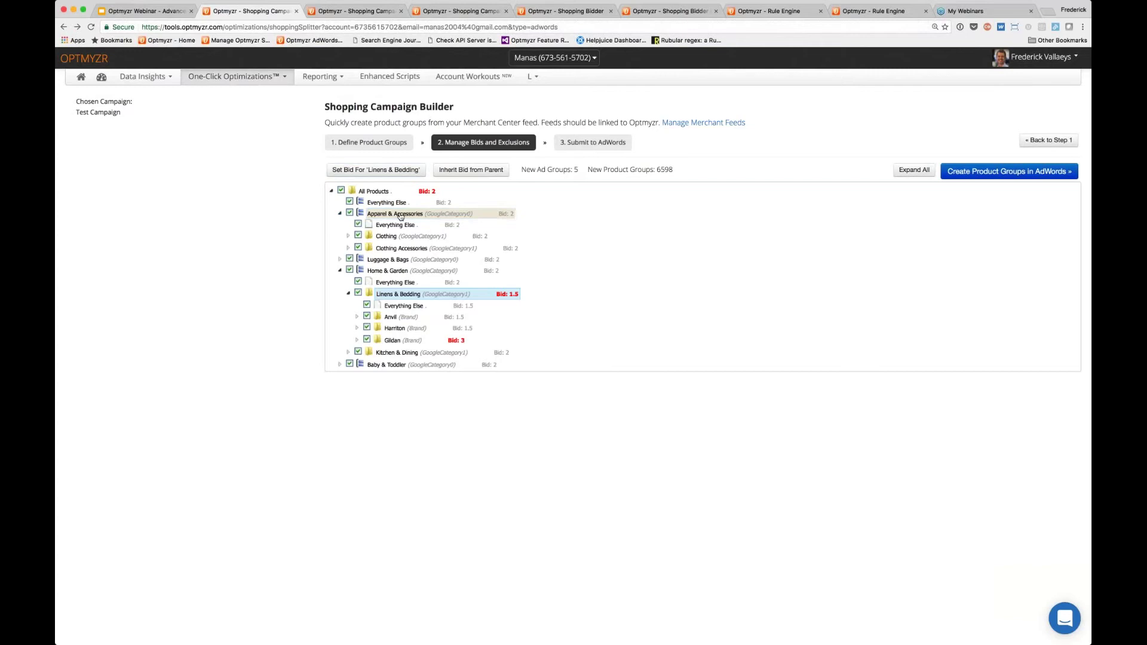
click(439, 214)
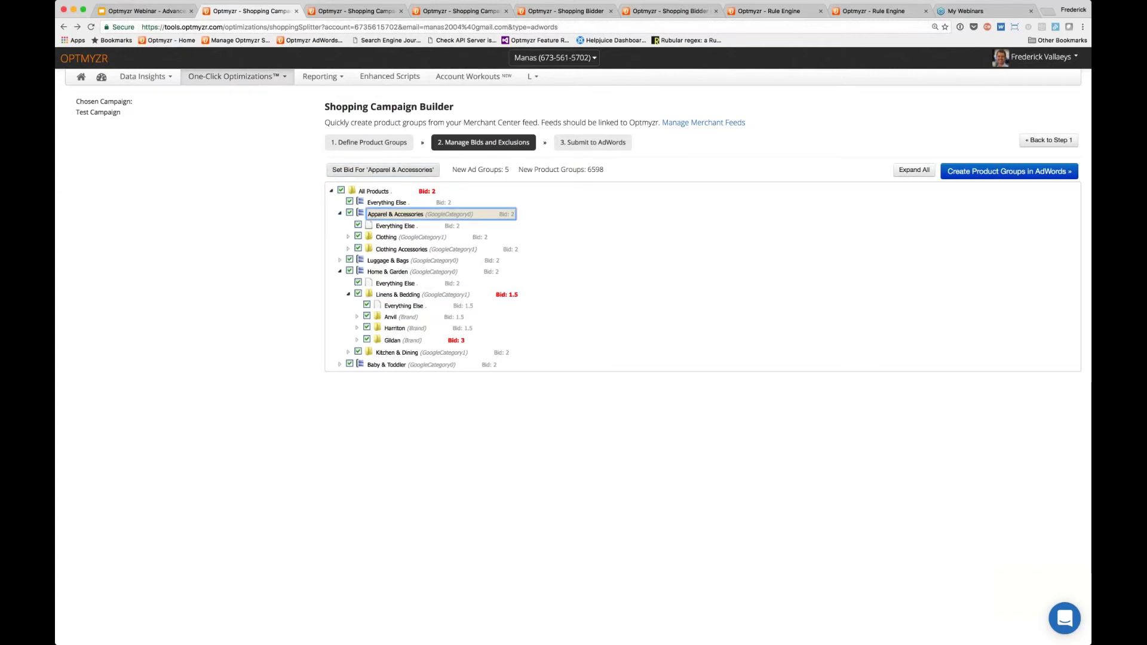
click(406, 173)
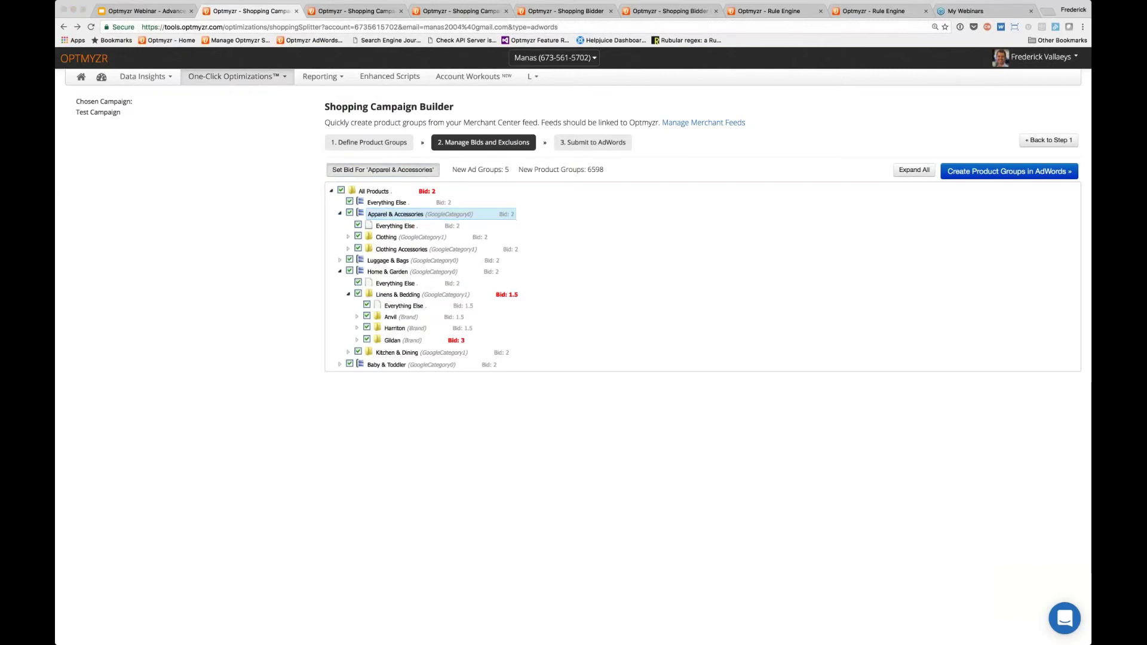
click(751, 226)
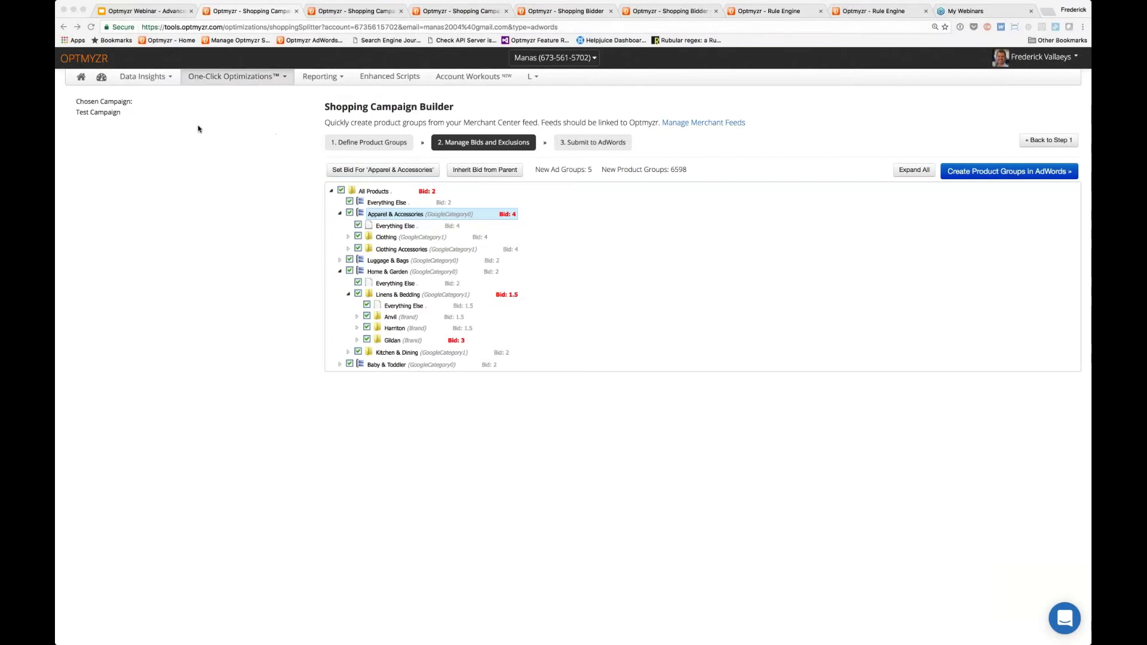
- Return to defining product groups, discarding the bids and exclusions, and reload the page to clear the existing split structure
click(1056, 141)
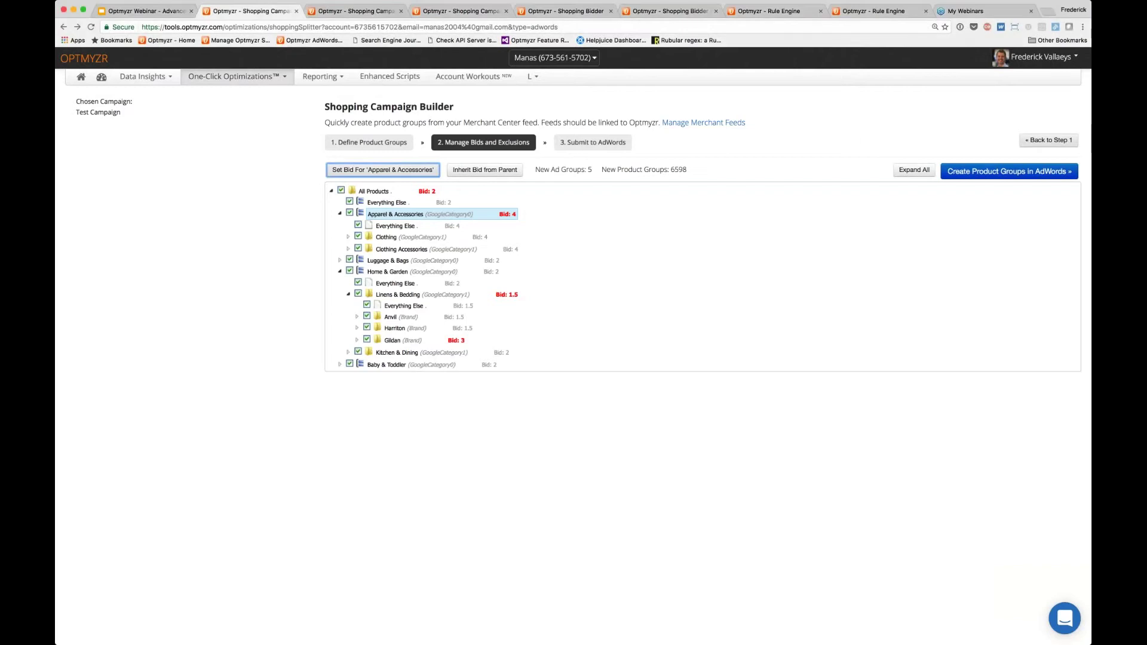
click(1056, 141)
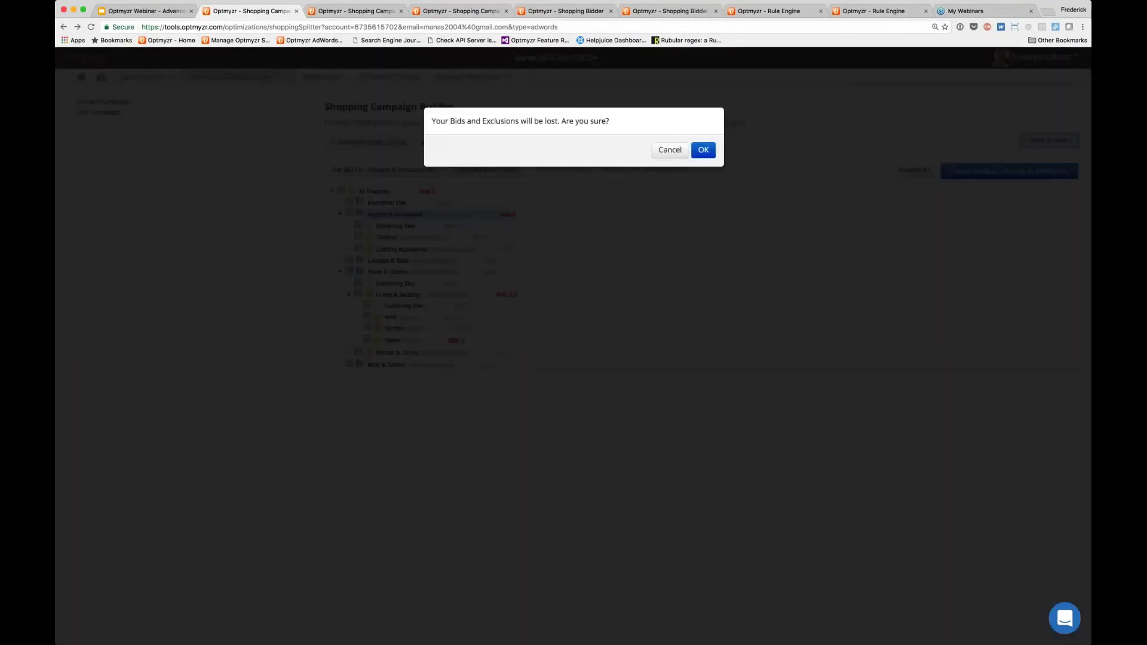
click(702, 149)
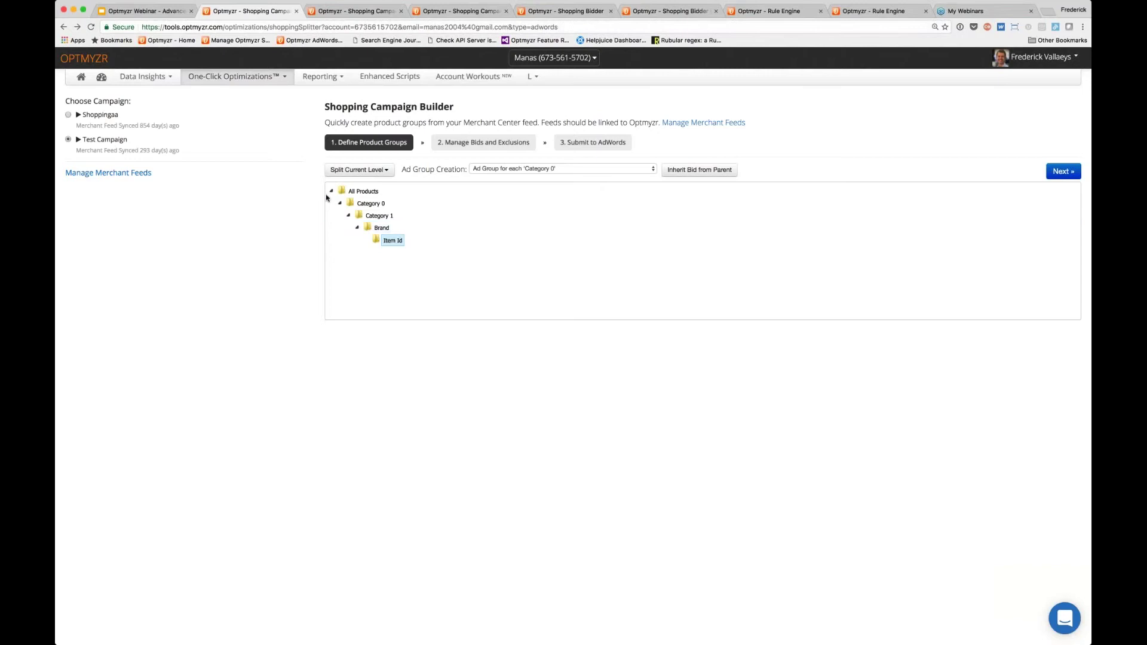
key(super+r)
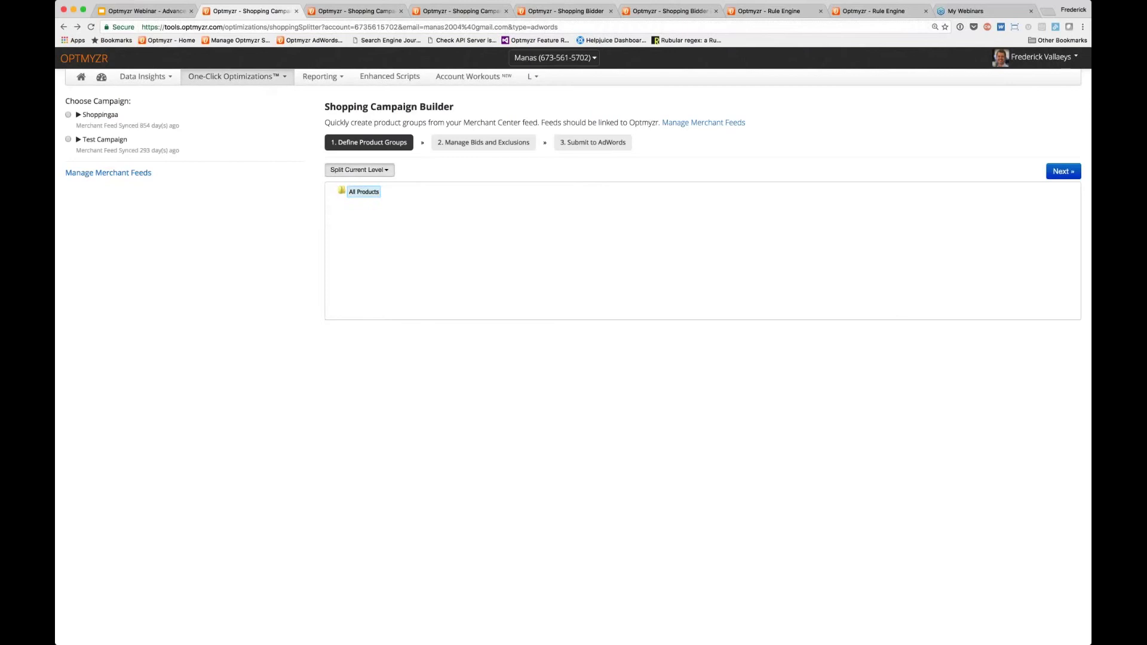
- Split All Products by Category 0, that level by Item Id, and the Item Id level by Custom Attribute 2
click(359, 170)
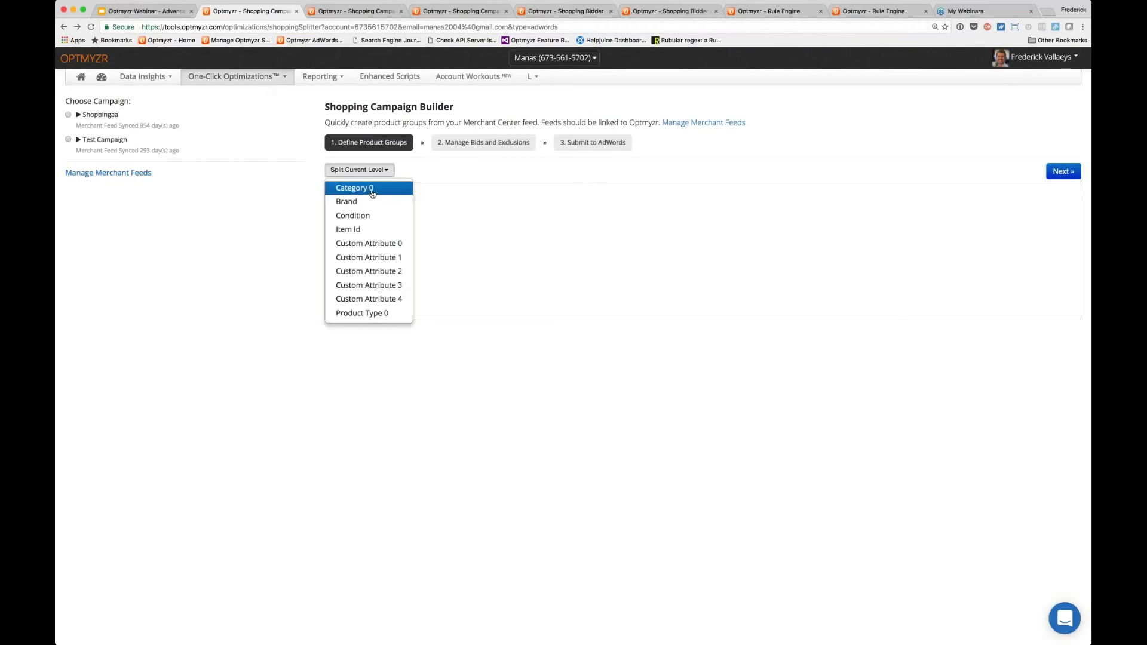
click(372, 193)
click(364, 171)
click(364, 230)
click(364, 171)
click(369, 257)
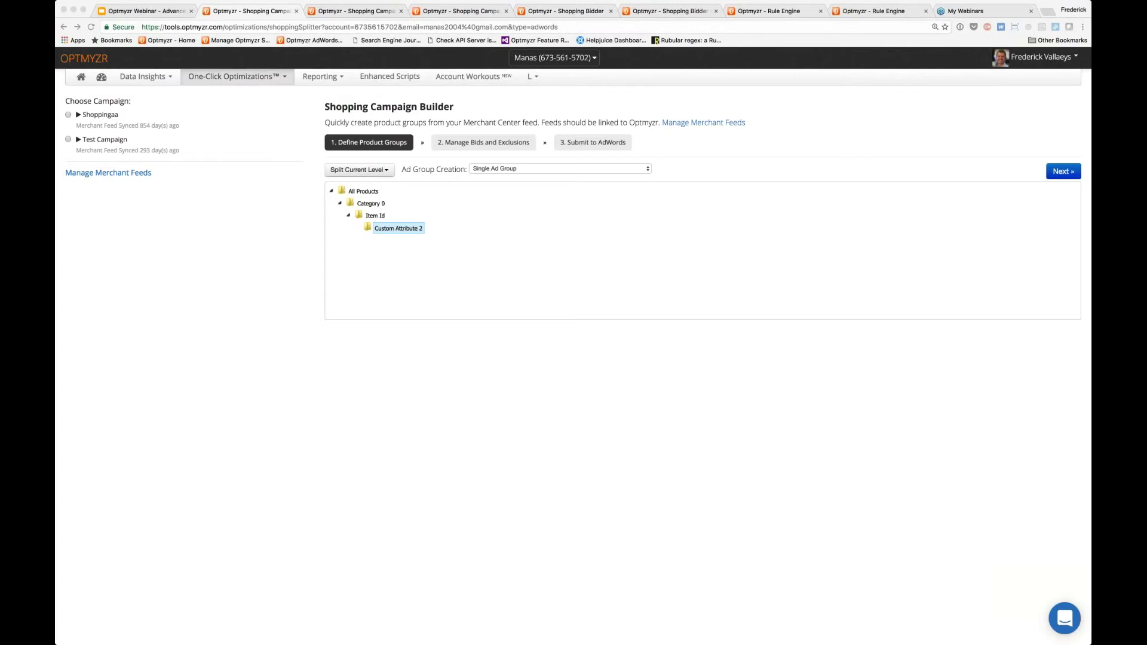
scroll(420, 234, down, 1)
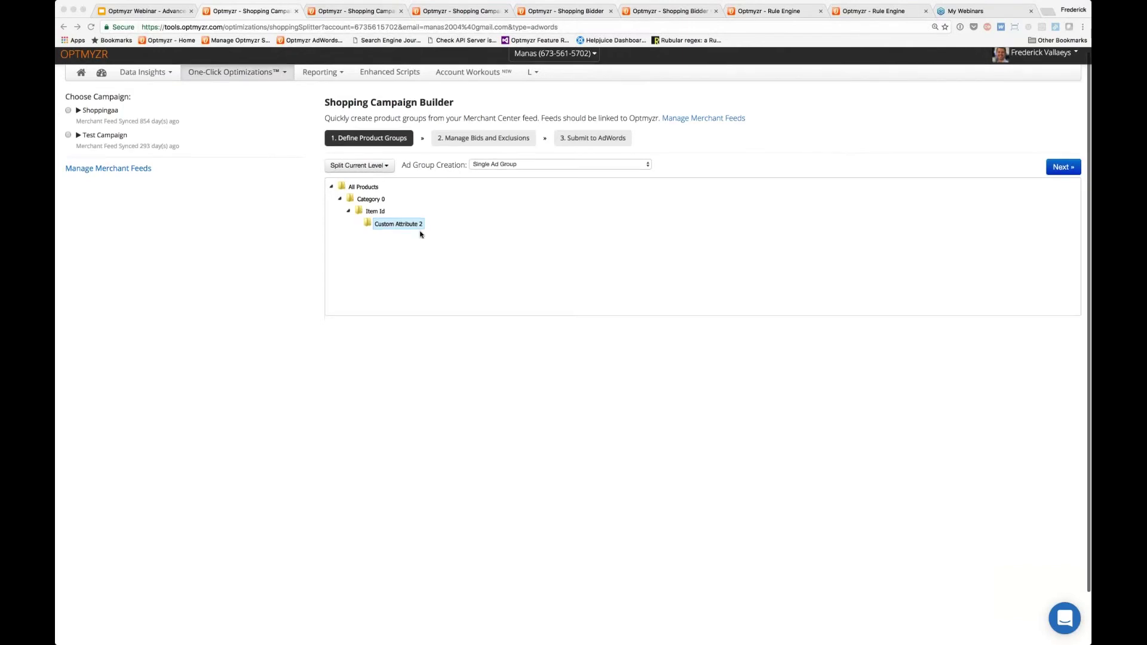
click(304, 221)
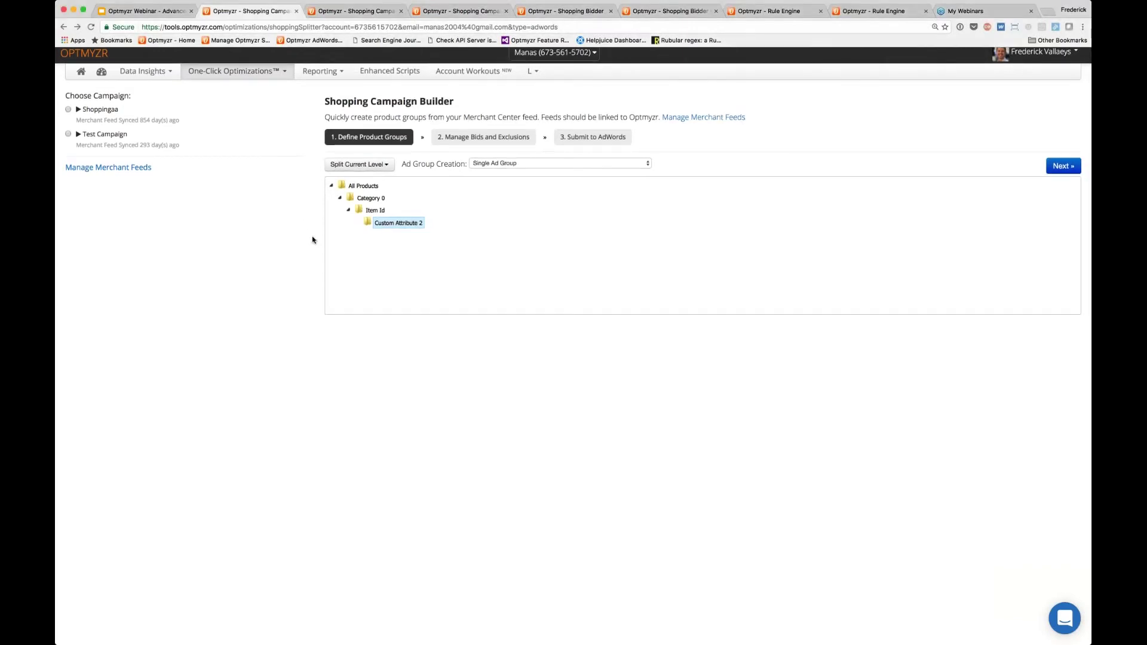
scroll(313, 240, up, 1)
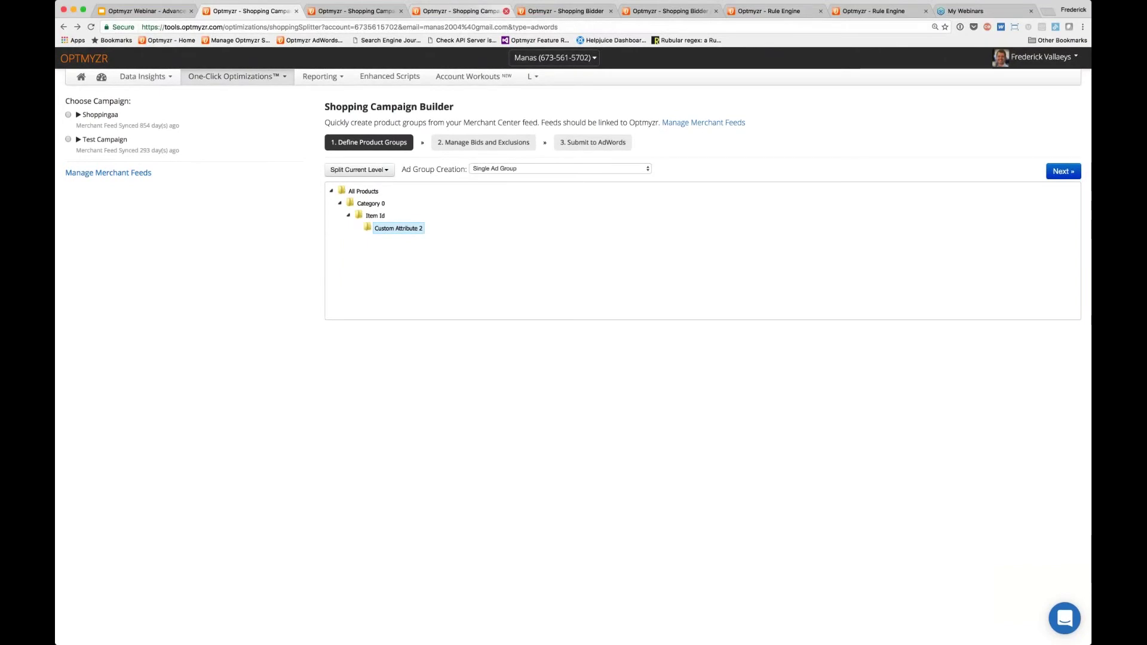
- Open the Shopping Campaign Refresher and load the Shopping - Adidas ad group of Test Campaign for reviewing changes
click(236, 77)
mouse_move(209, 109)
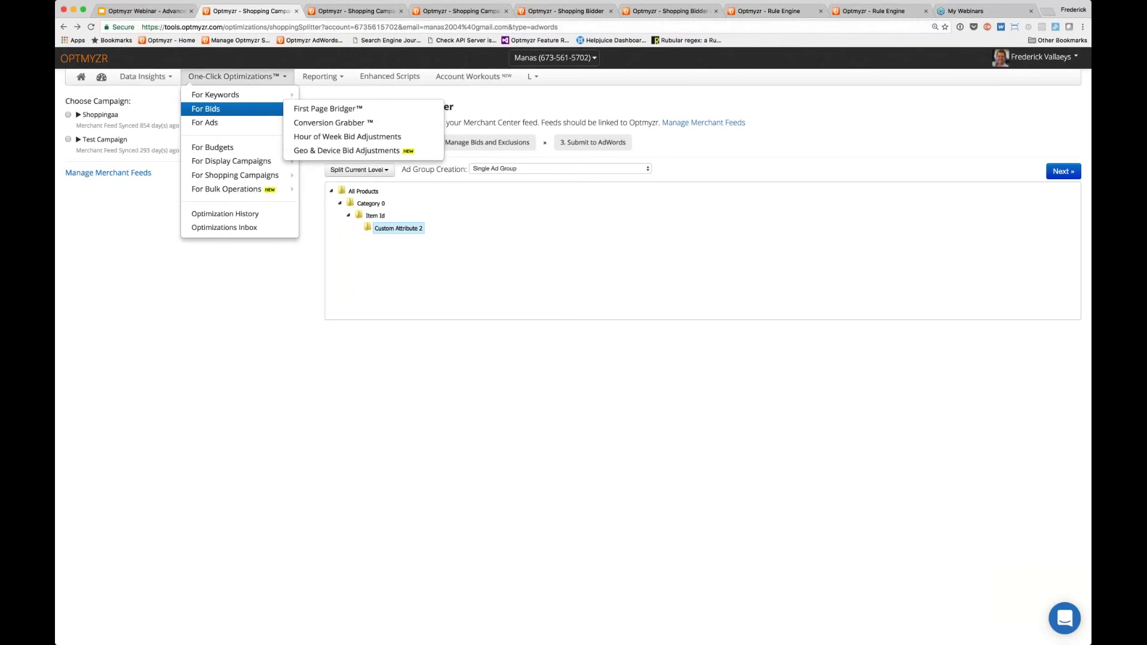
mouse_move(236, 175)
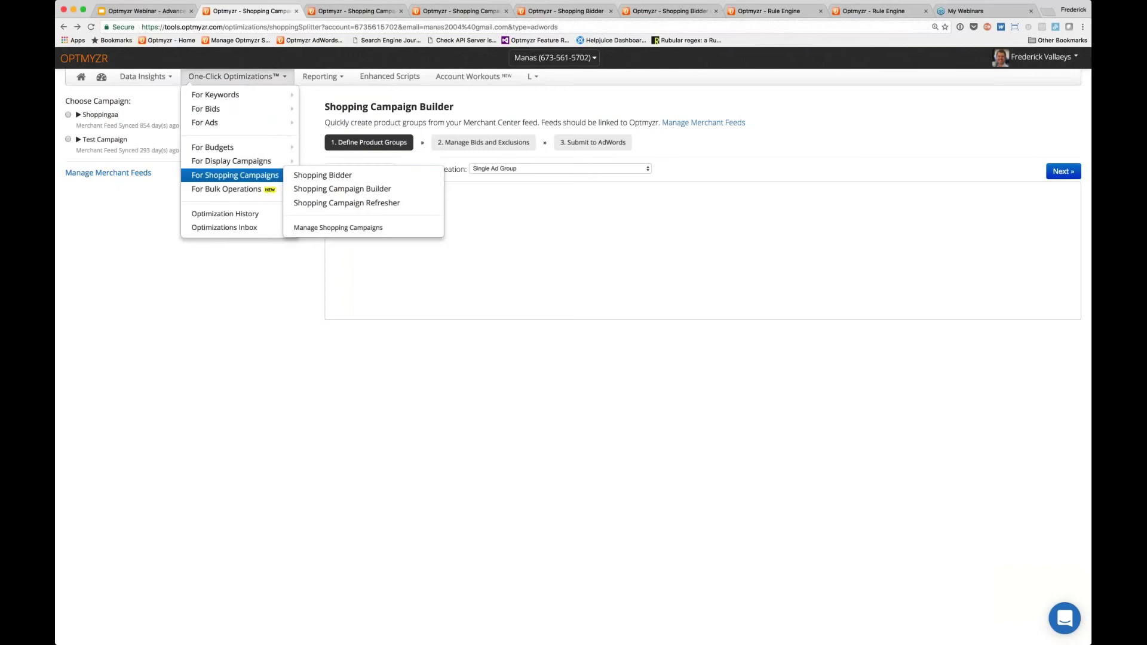
click(313, 205)
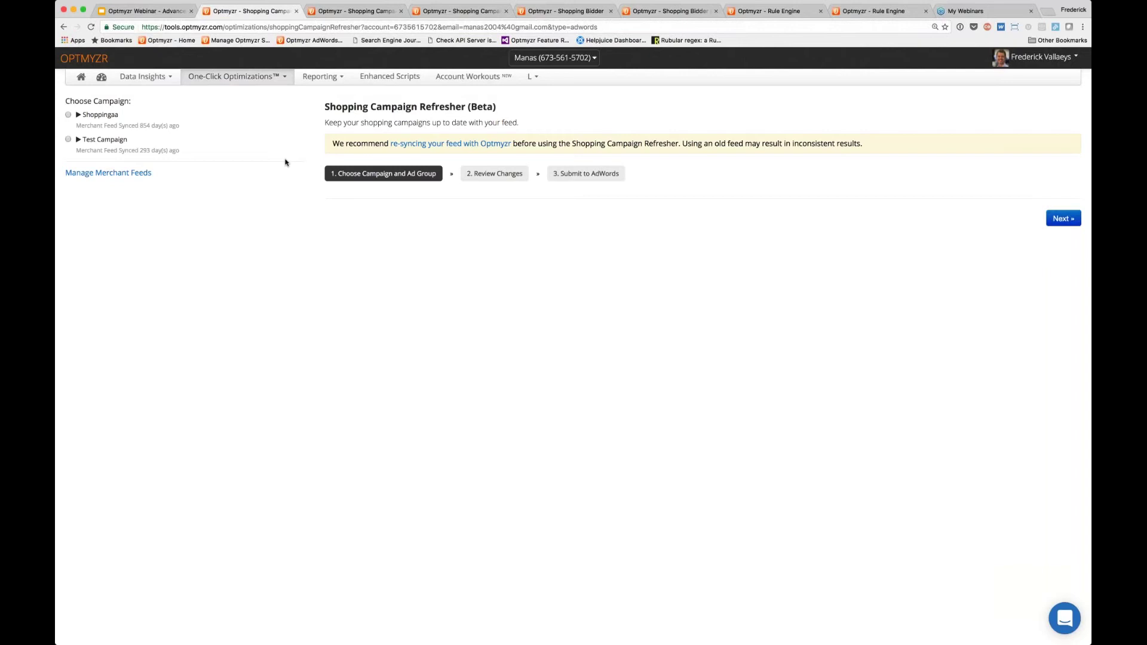
click(69, 140)
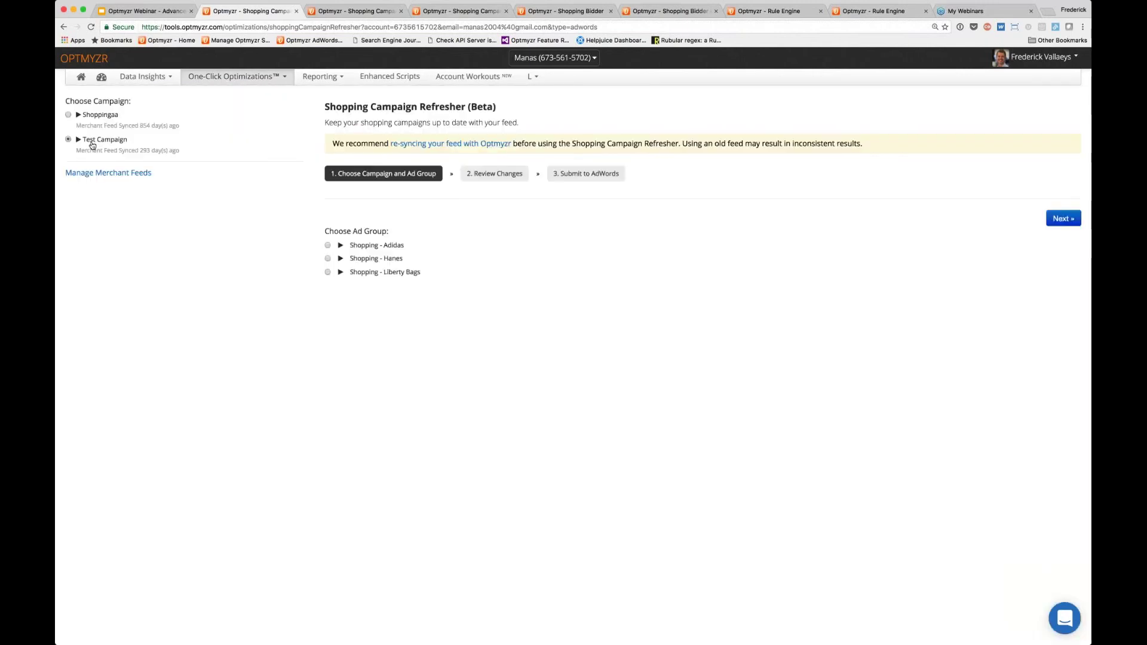
click(328, 248)
click(1064, 218)
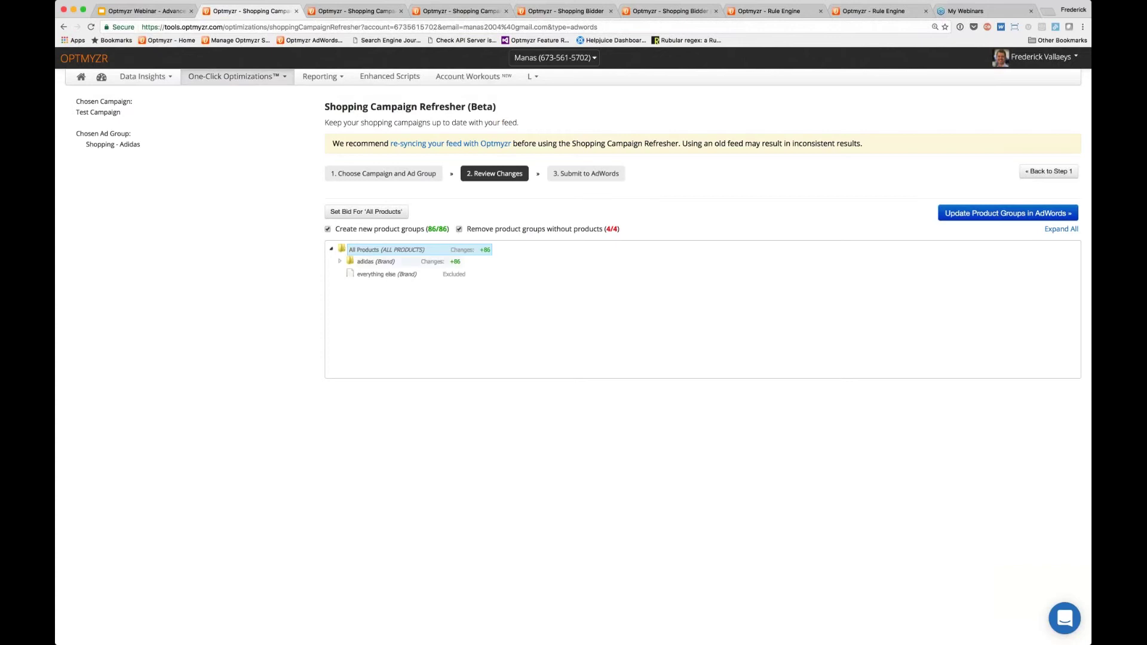
- Expand the adidas brand and examine the proposed additions and removals among its product type groups
click(339, 262)
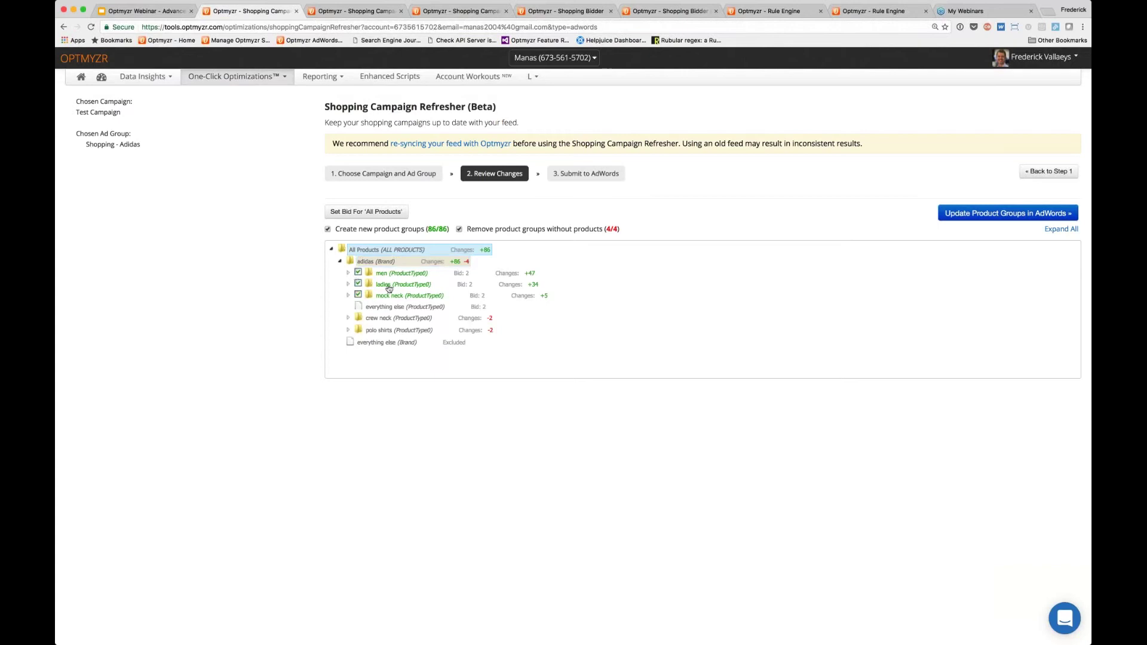
click(384, 263)
click(379, 263)
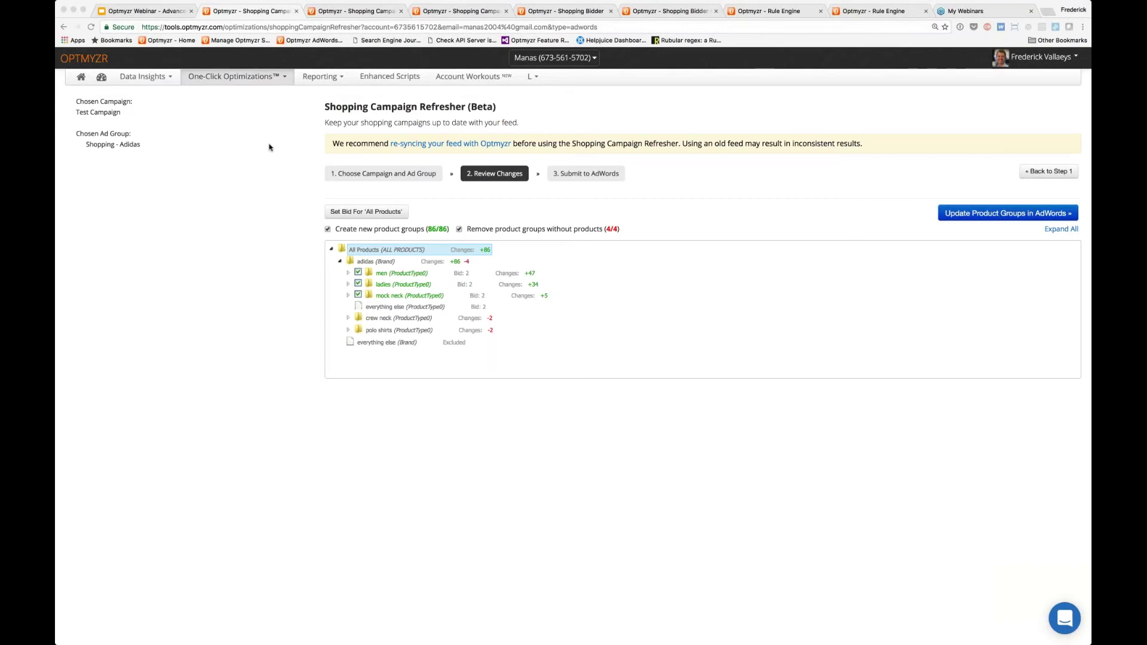
scroll(141, 163, up, 1)
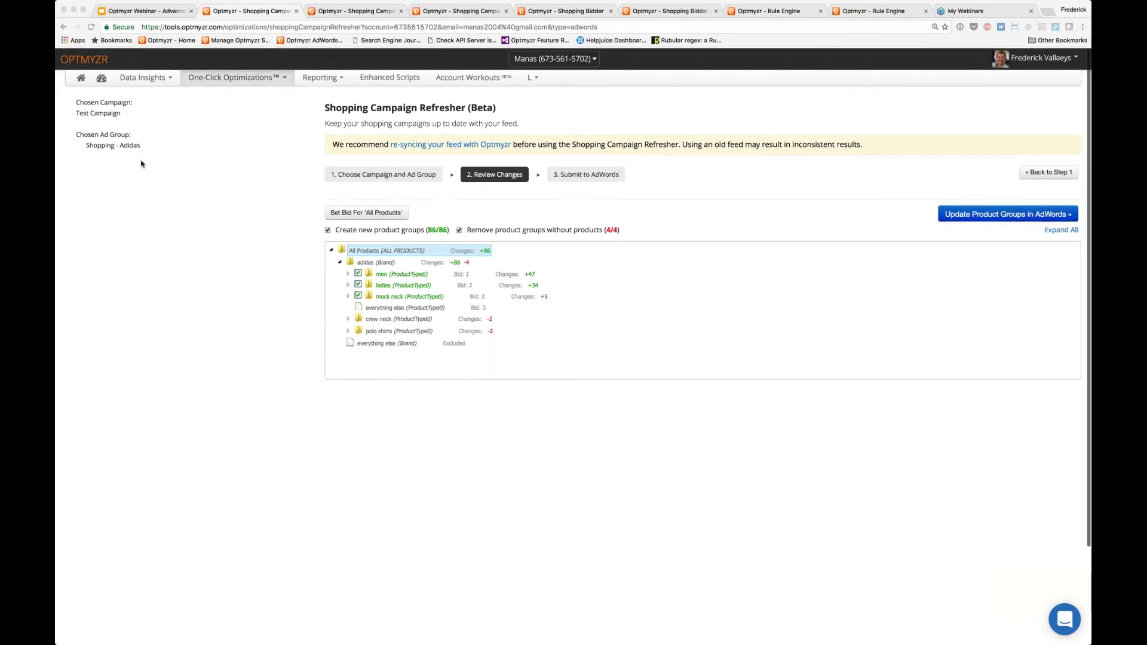
scroll(143, 170, down, 1)
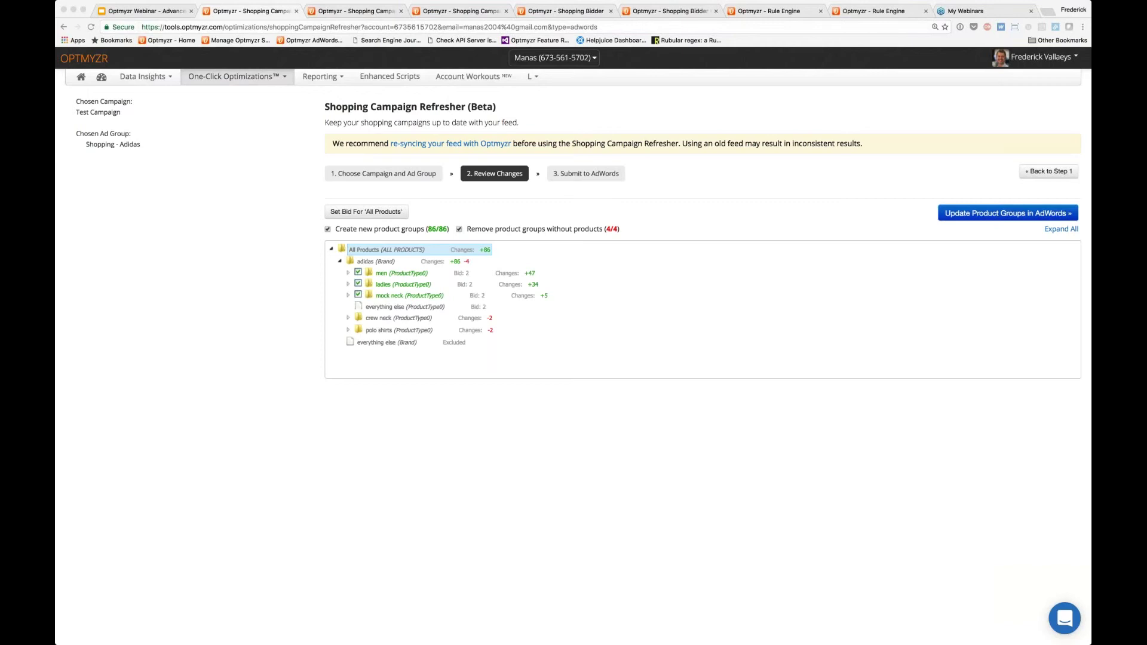
- Exclude the new men and ladies product groups under adidas and turn off removal of product groups without products
click(359, 274)
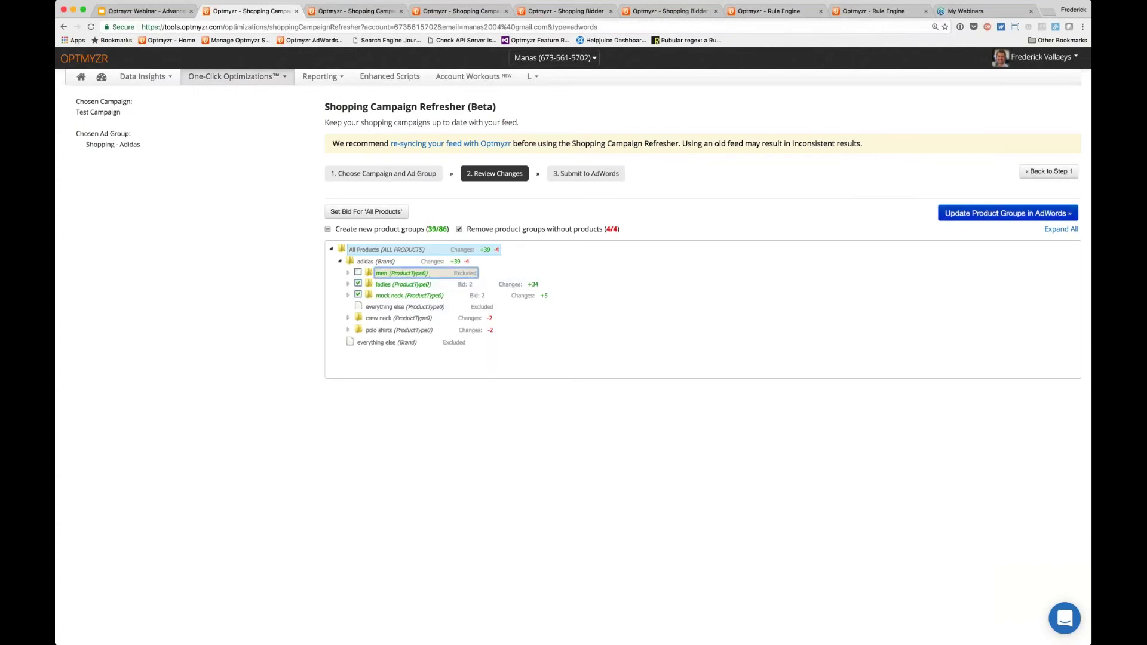
click(385, 275)
click(359, 285)
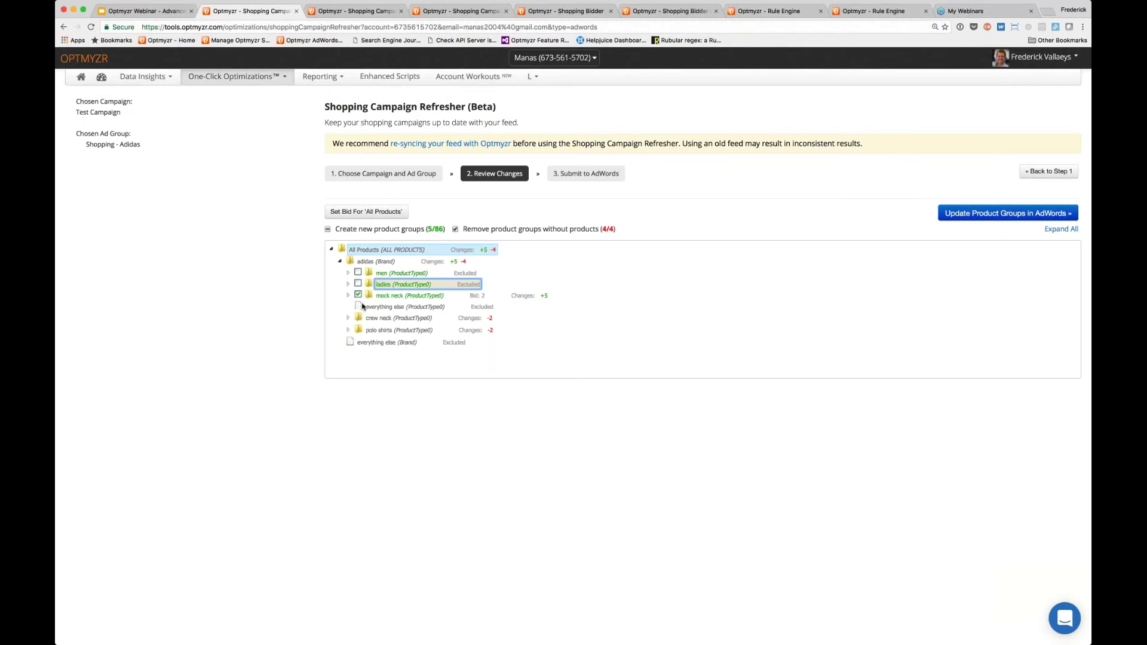
click(470, 232)
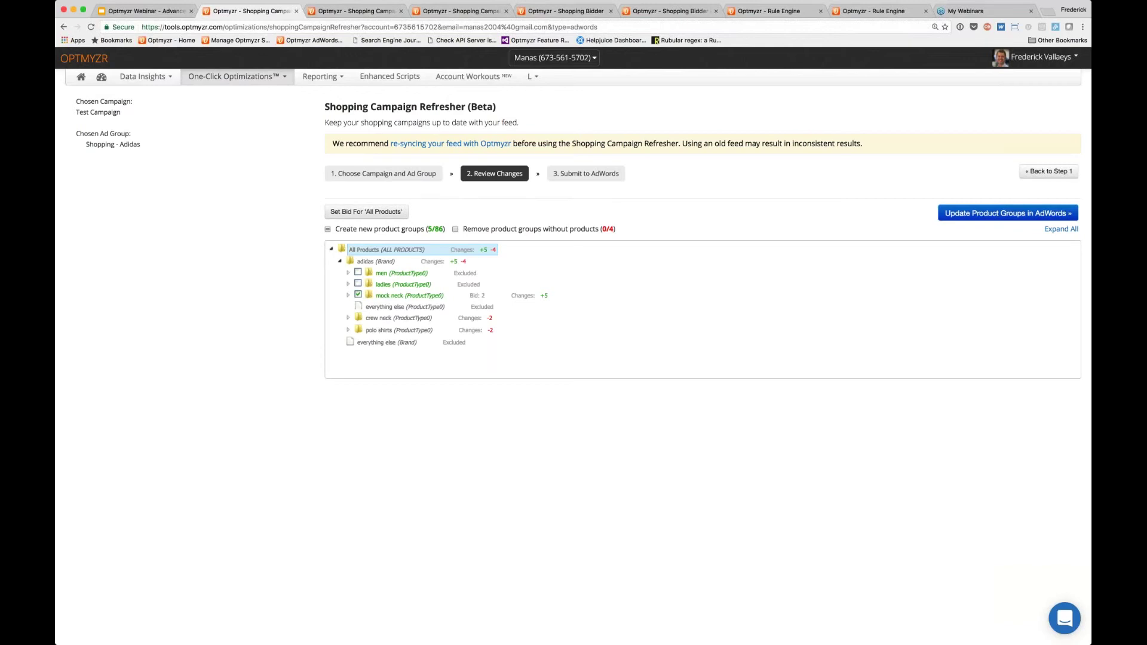
- Switch to Shopping Refresher Pro and check the campaign choices in its scope, keeping Test Campaign
click(530, 77)
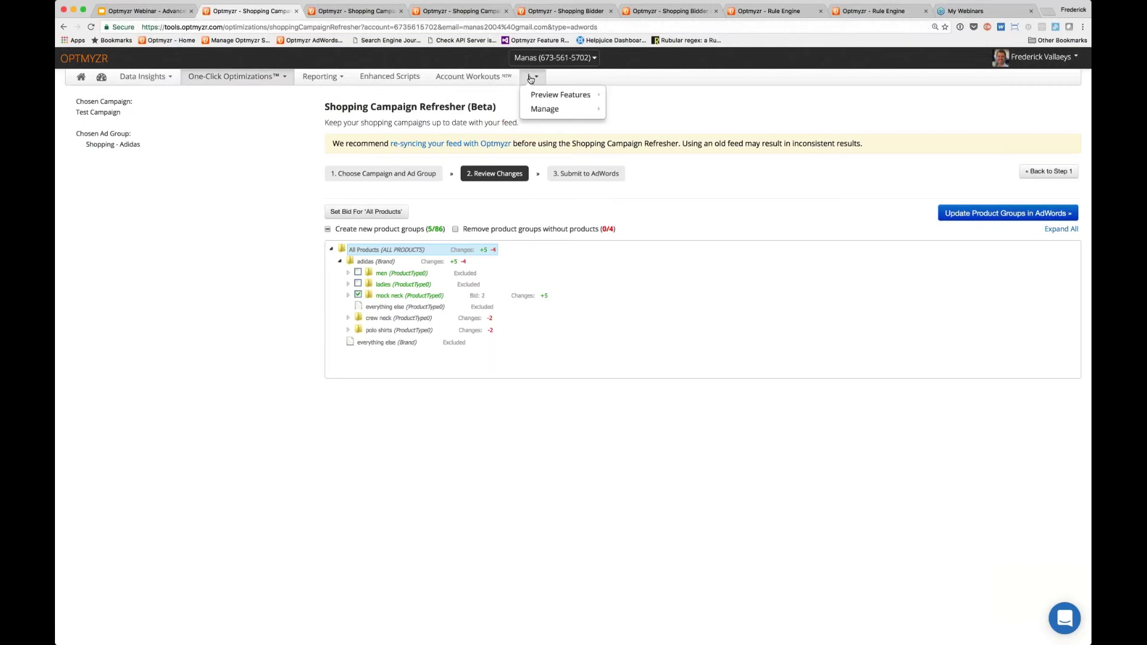
click(355, 11)
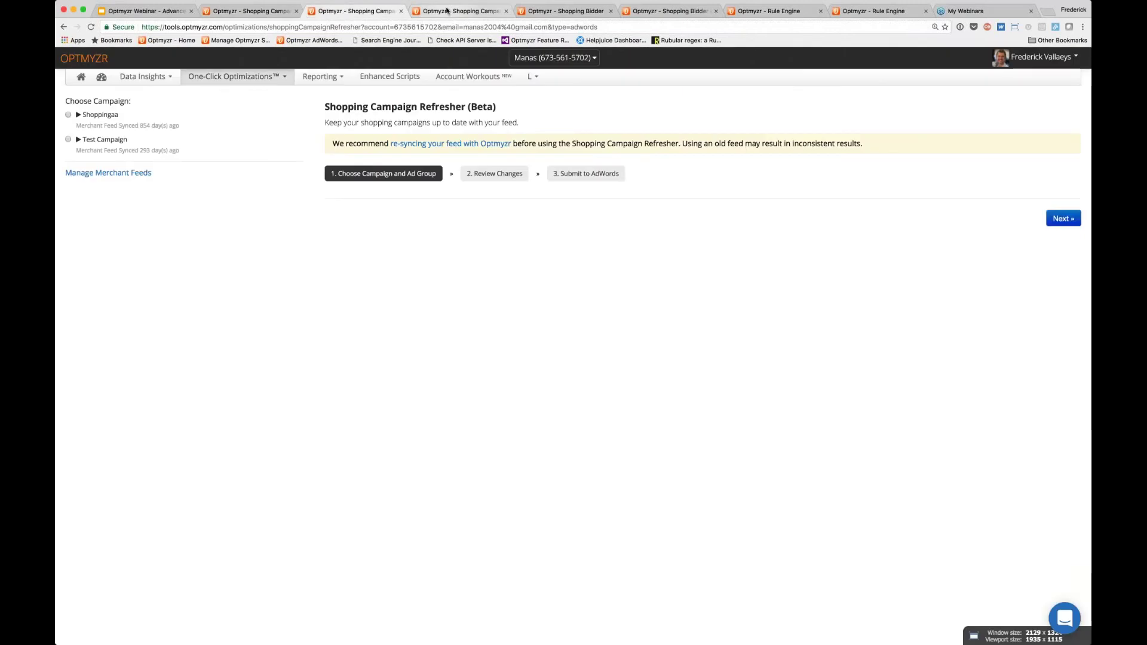
click(447, 11)
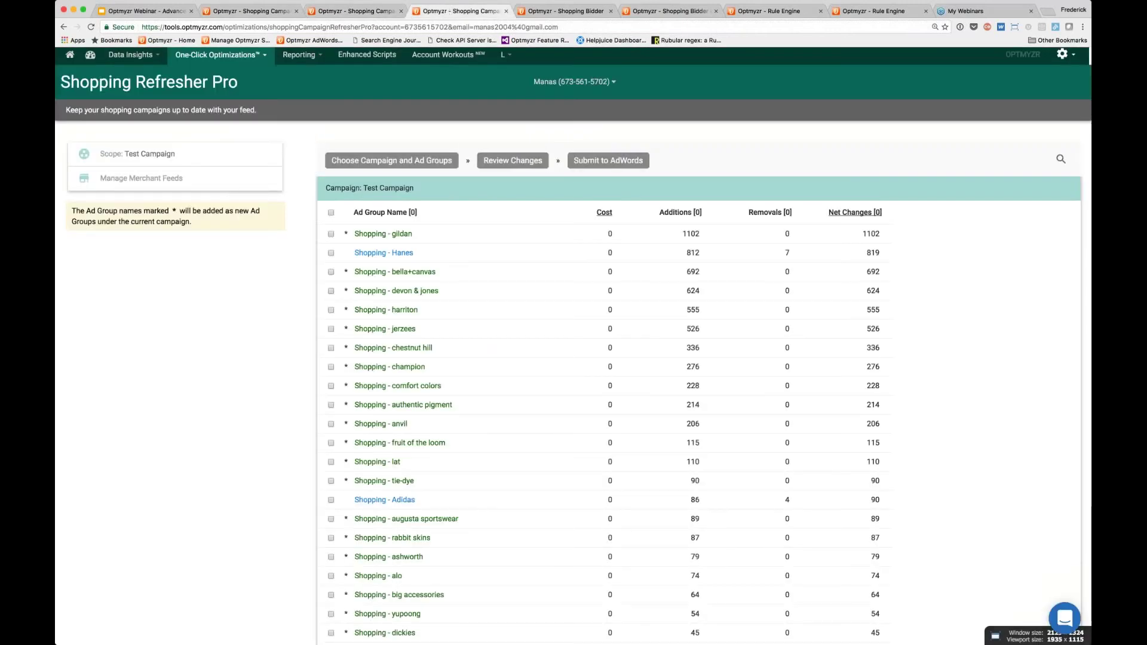
click(165, 160)
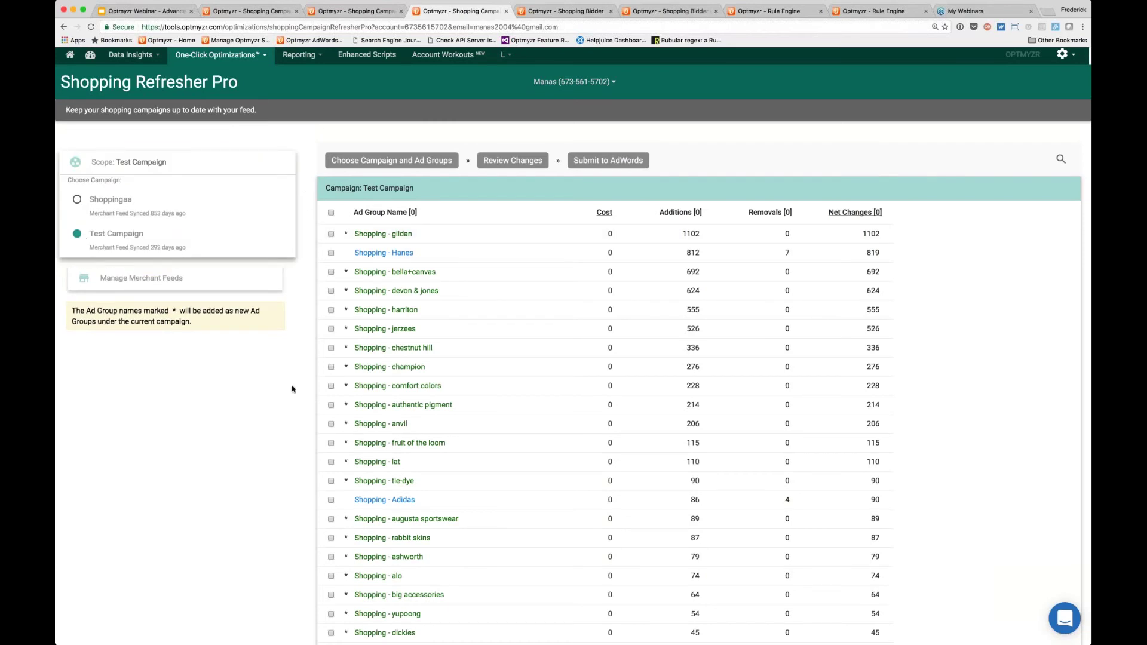
click(261, 167)
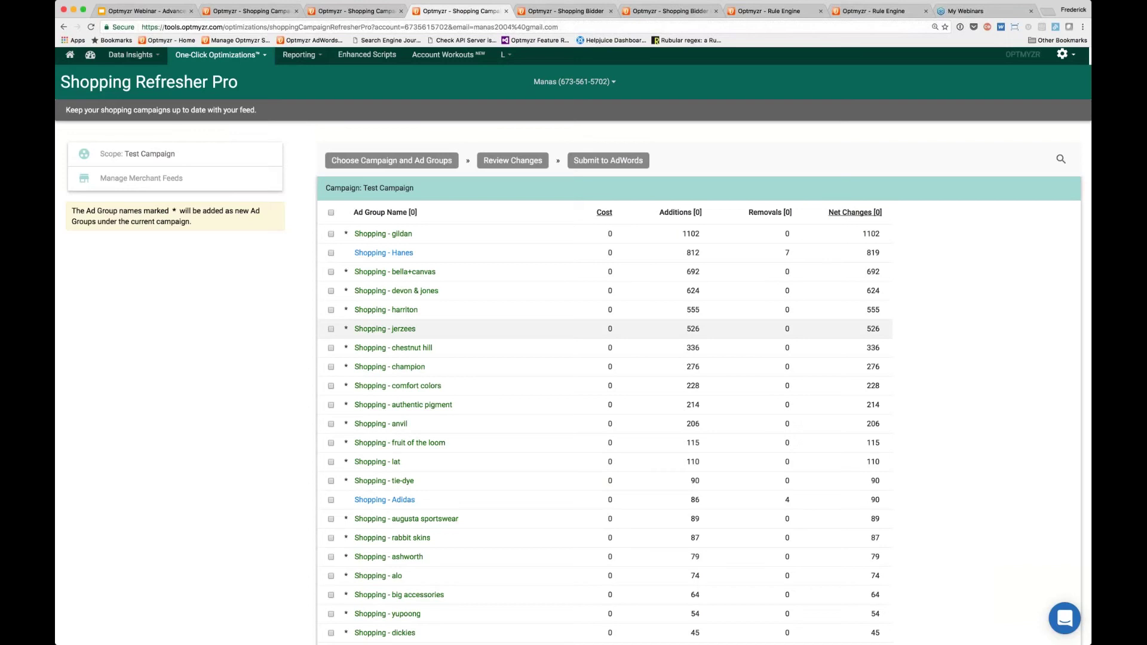
- Review the proposed product groups under the bella+canvas brand in the Shopping - bella+canvas ad group, closing the review without approving
click(405, 273)
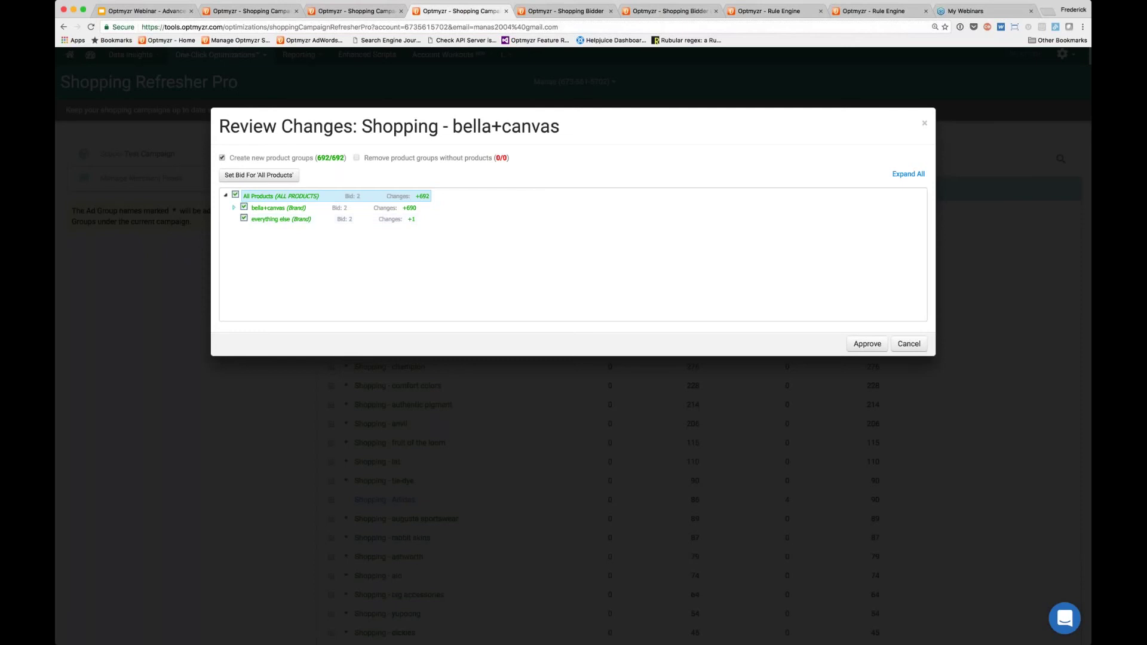
double_click(278, 208)
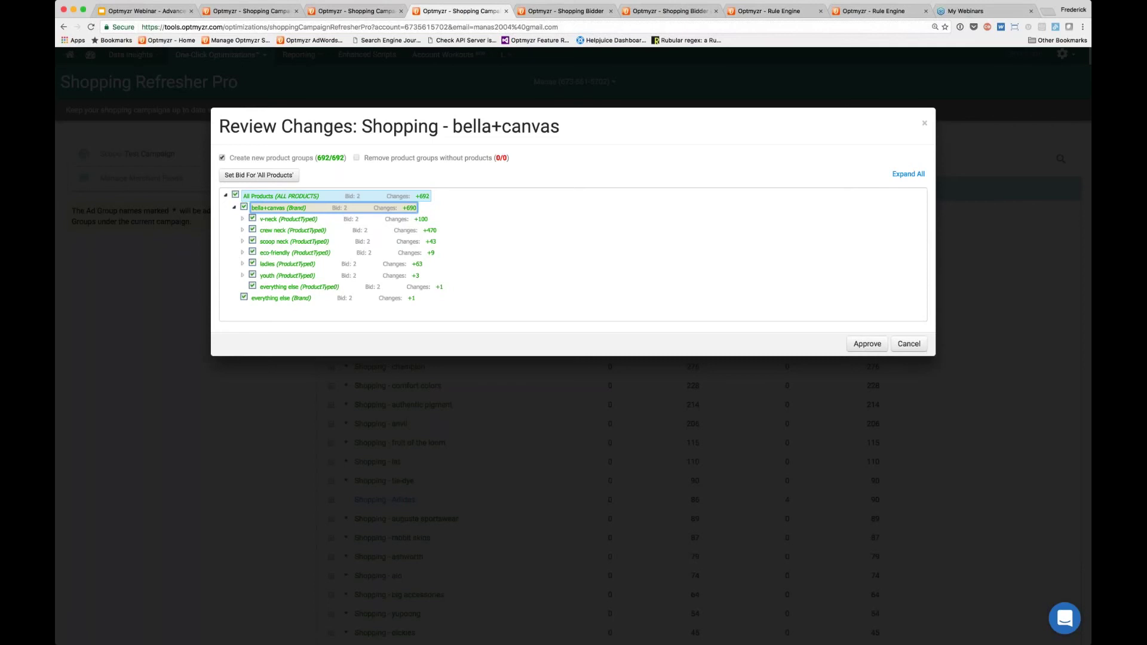
click(908, 346)
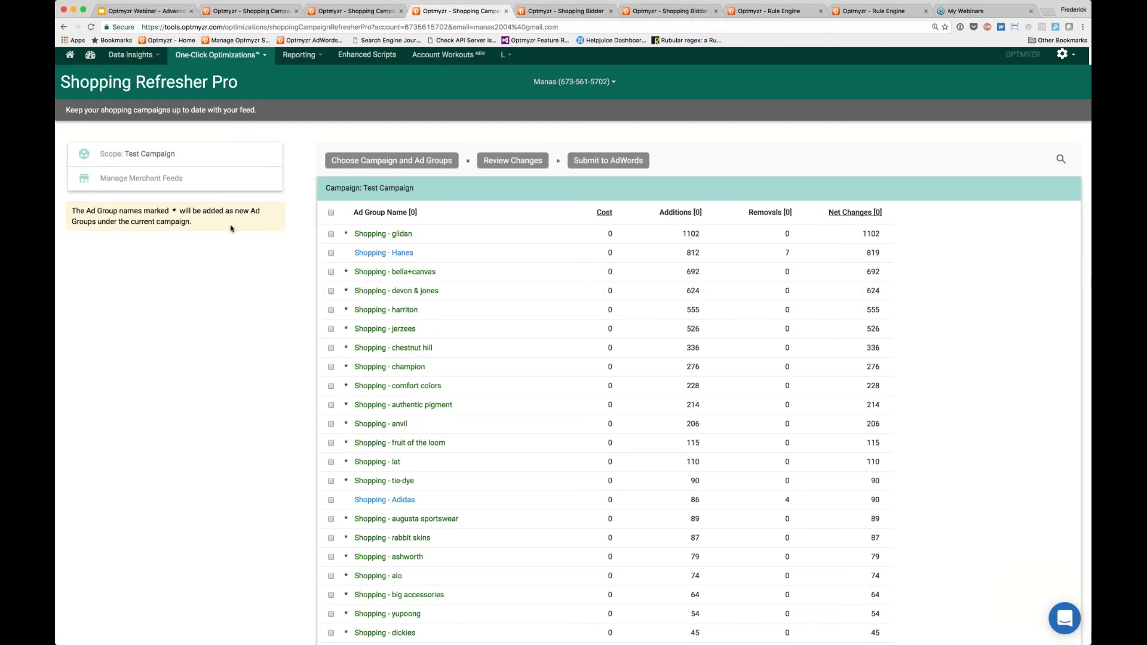
- Sort Test Campaign's ad groups by most removals and review the Shopping - Hanes changes, closing the review without approving
scroll(230, 228, down, 1)
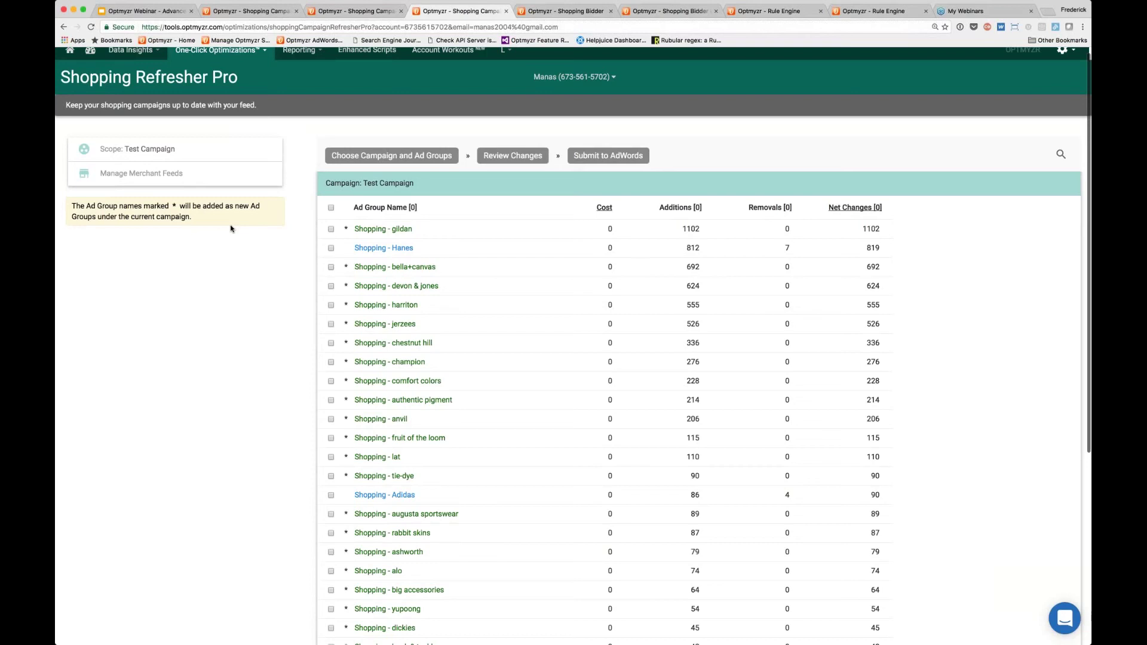
scroll(231, 228, down, 5)
scroll(251, 229, up, 5)
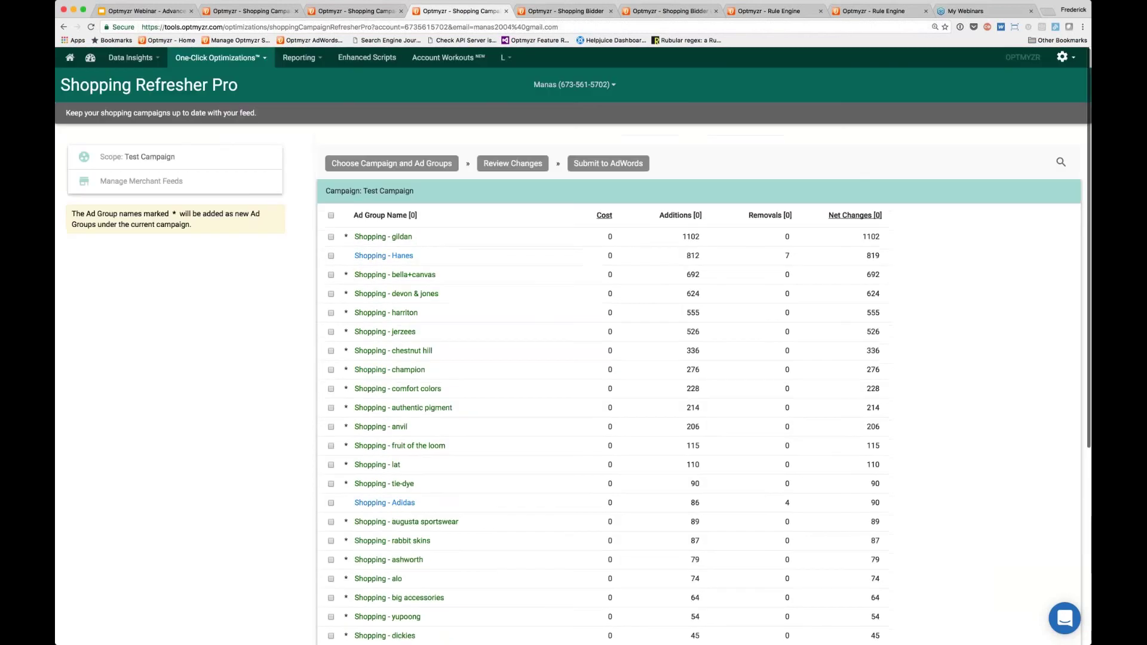
click(770, 217)
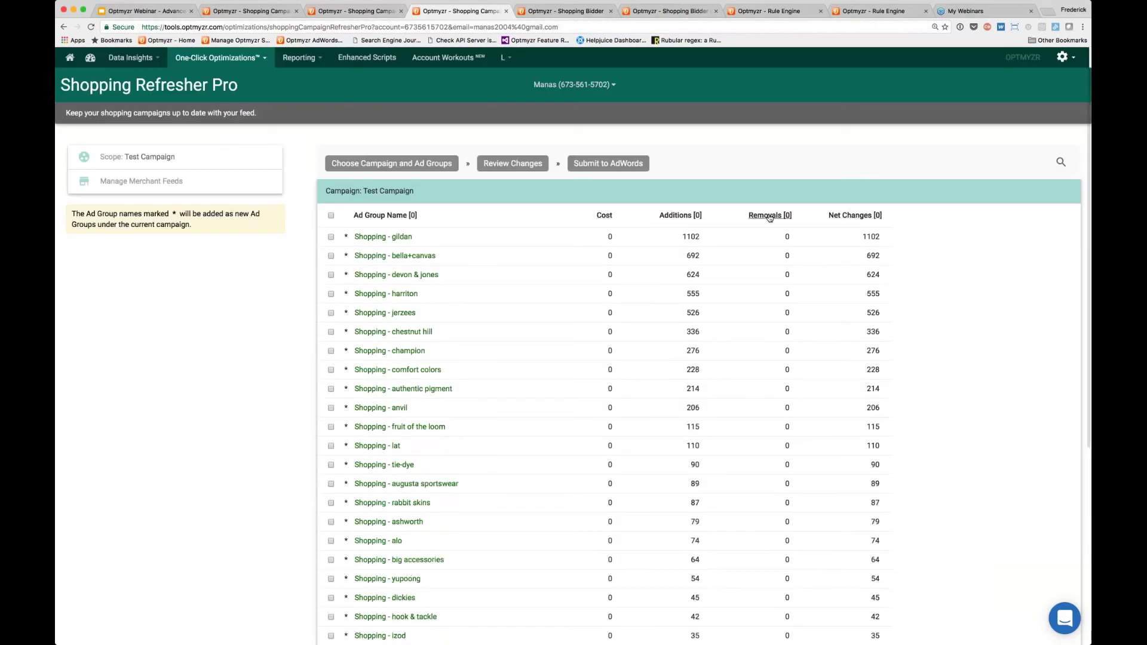
click(770, 217)
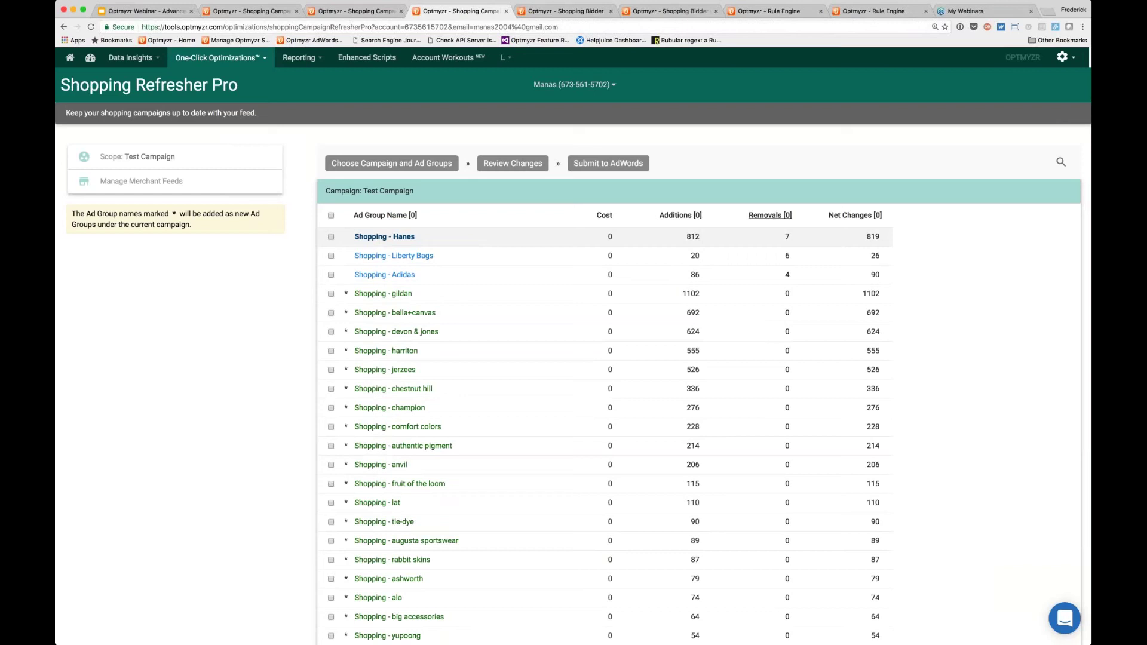
click(392, 238)
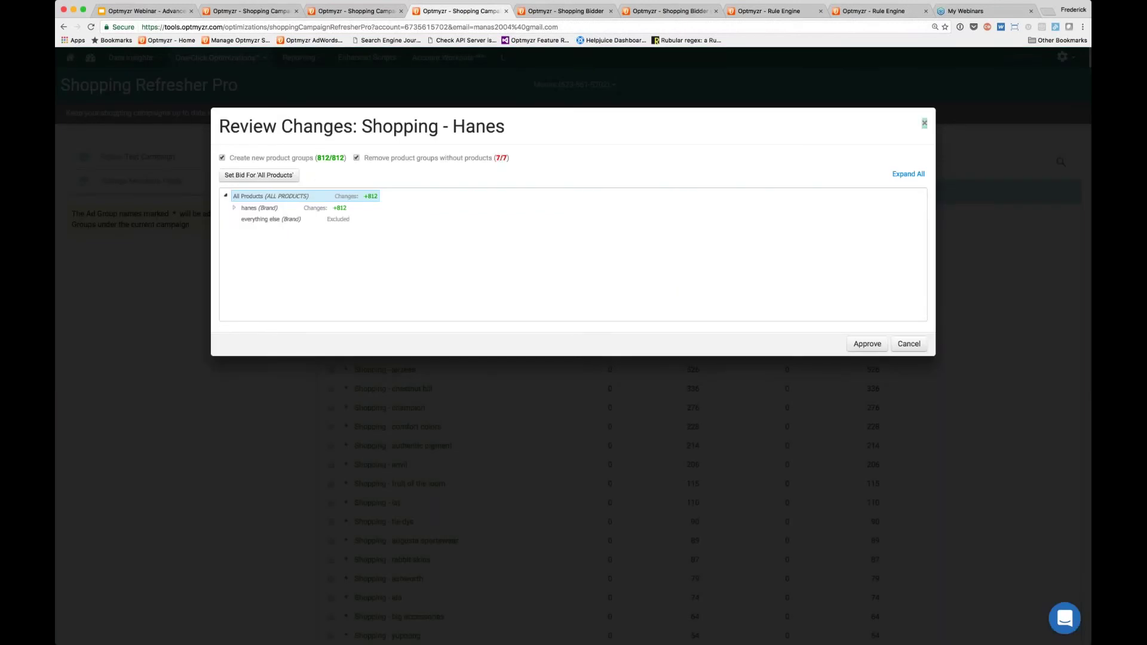
click(925, 123)
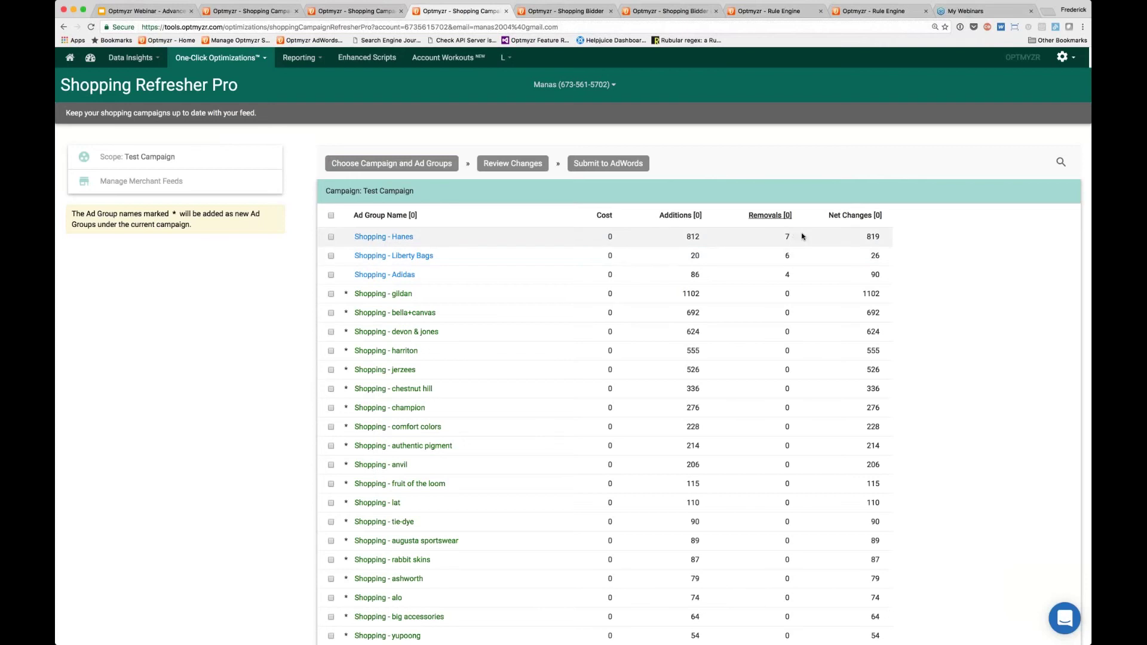
- Switch to Shopping Bidder and check the optimization strategy filters and product groups, keeping ROAS > 100%
click(579, 13)
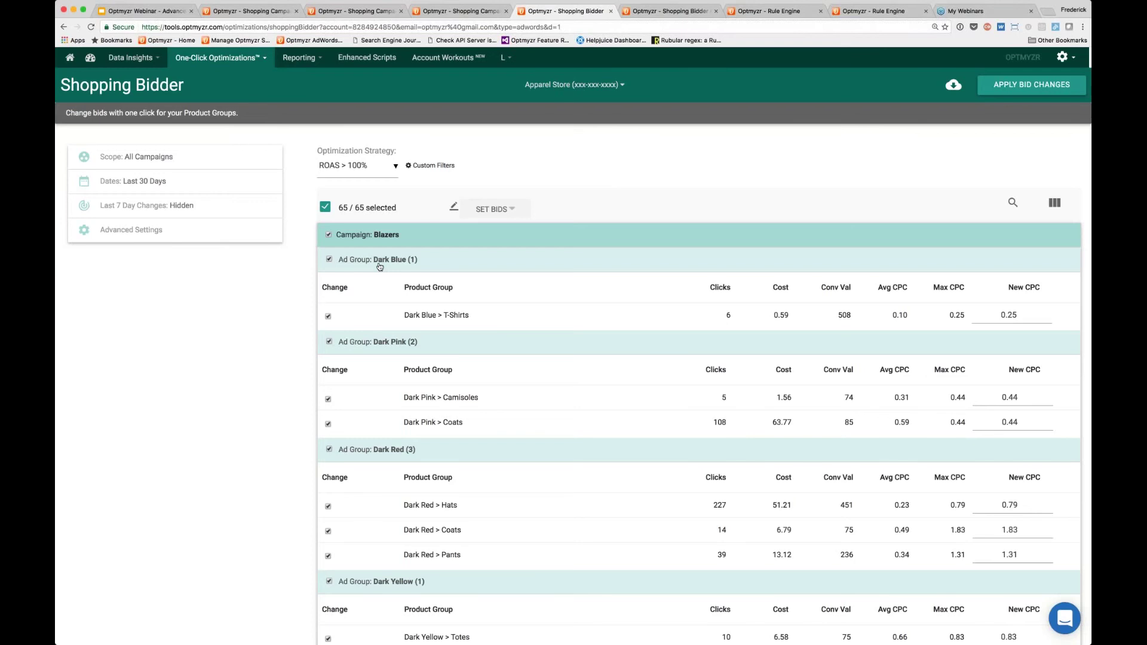
scroll(368, 169, down, 1)
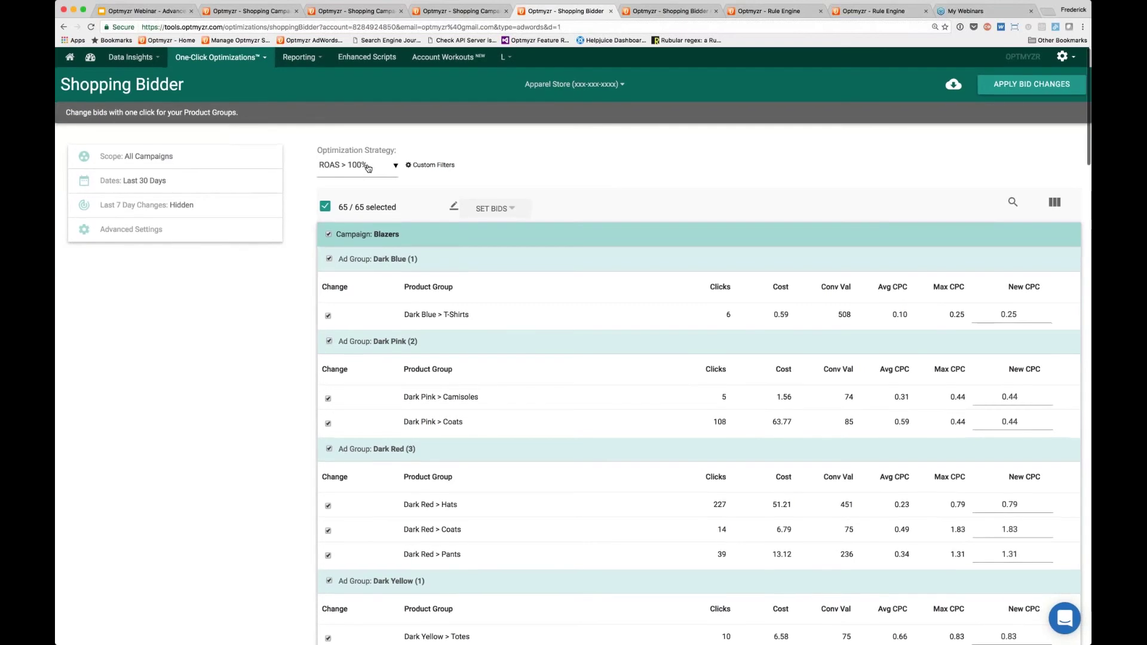
scroll(368, 168, down, 1)
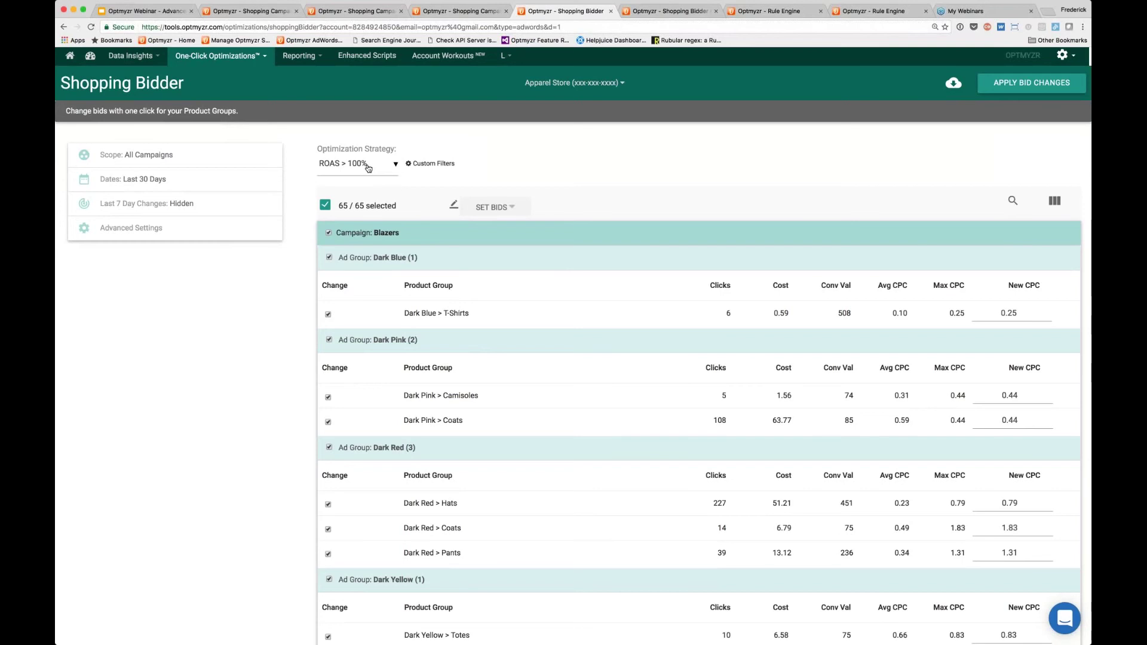
click(394, 166)
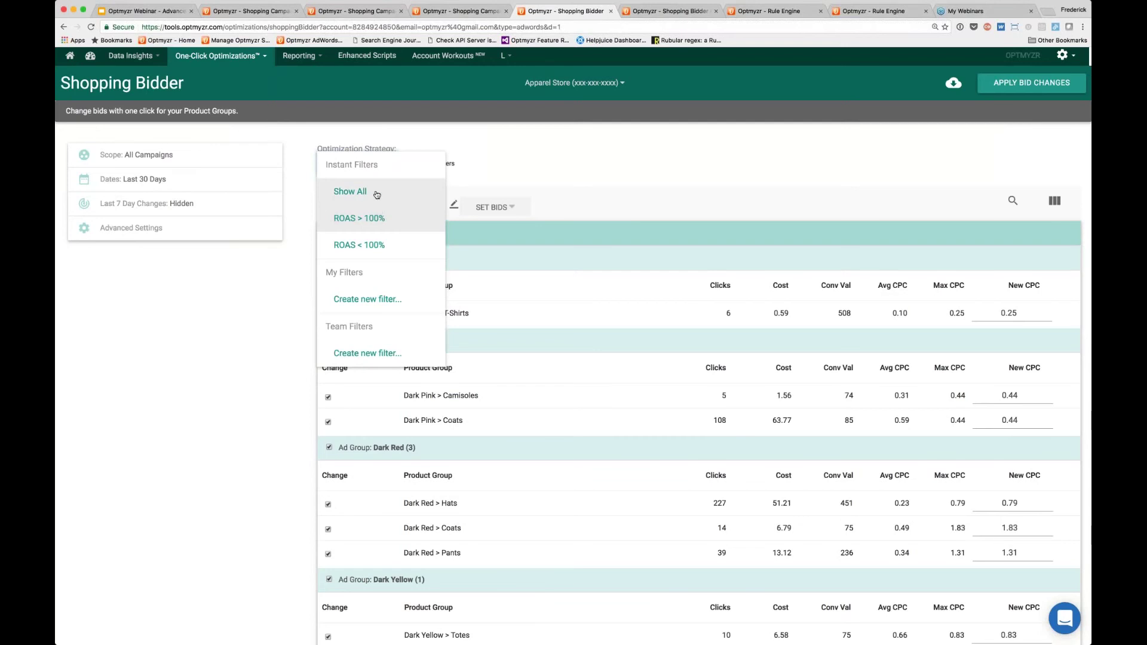
click(368, 246)
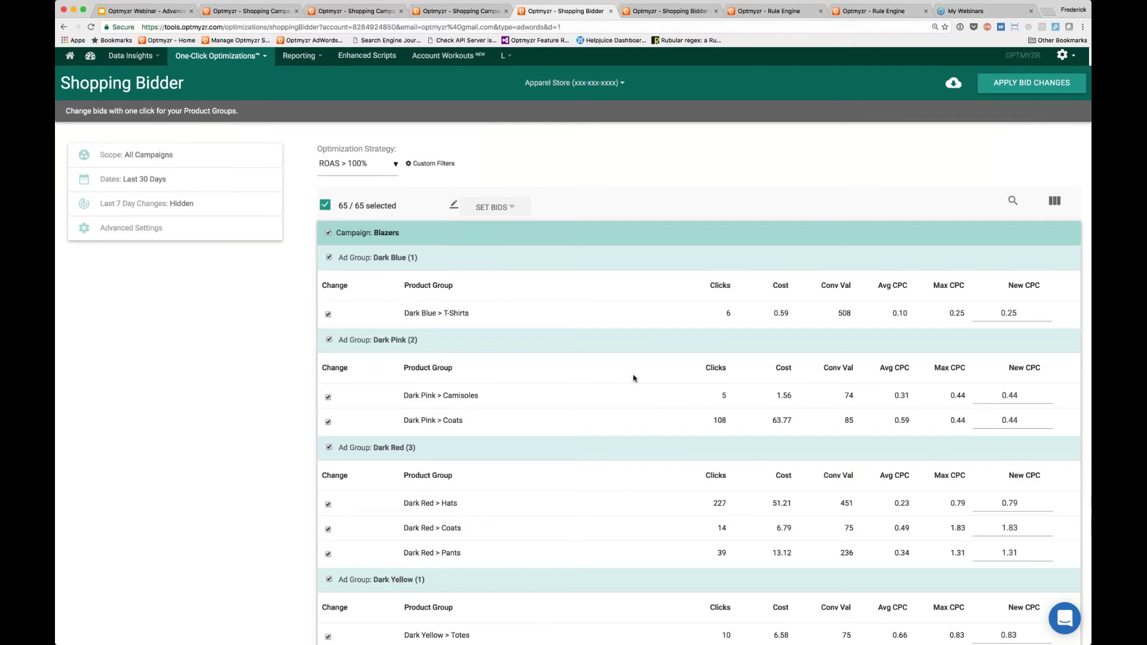
scroll(634, 378, down, 1)
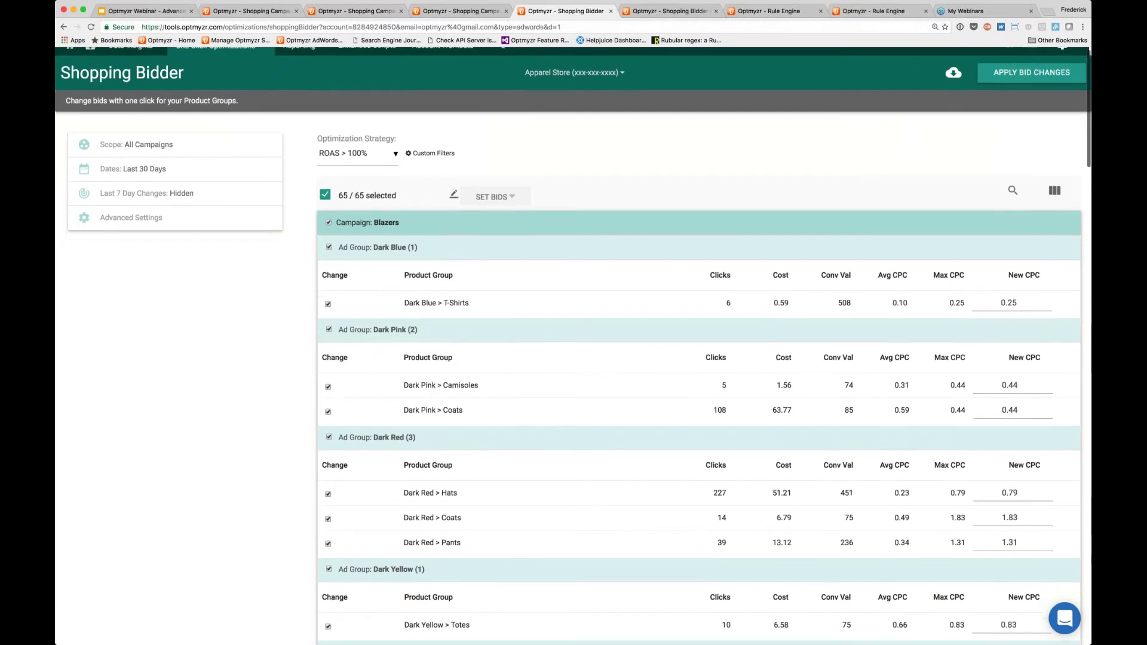
scroll(634, 378, down, 2)
scroll(634, 378, up, 2)
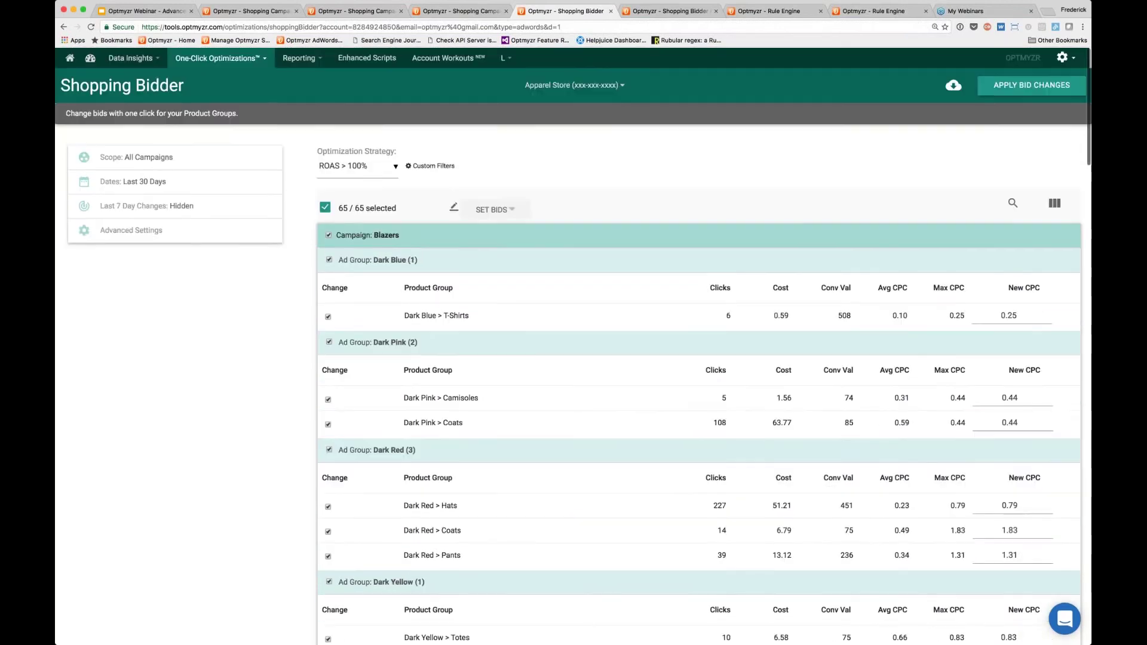
- Increase the bids of all selected product groups by 10%
click(495, 210)
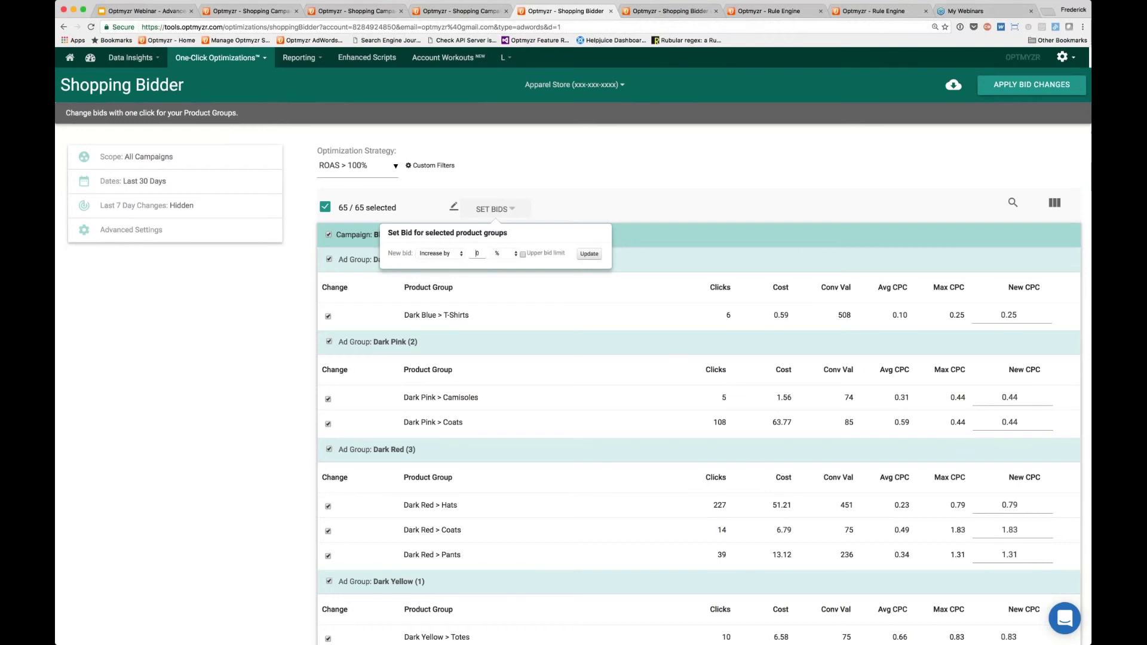
click(476, 253)
text(1)
click(589, 254)
click(495, 210)
- Set the new CPC of Dark Pink > Camisoles to 0.50
click(1020, 398)
key(BackSpace)
key(BackSpace)
text(50)
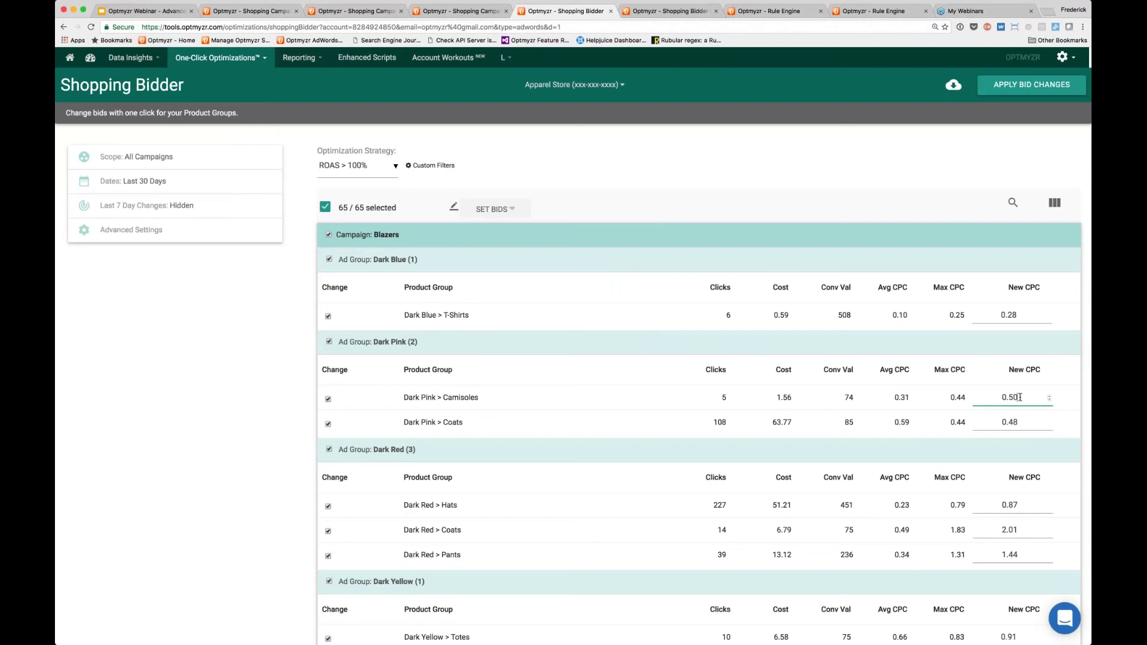
click(1012, 158)
- Create a custom filter with a minimum ROAS of 501 and a minimum of 2 conversions, and apply it
click(396, 167)
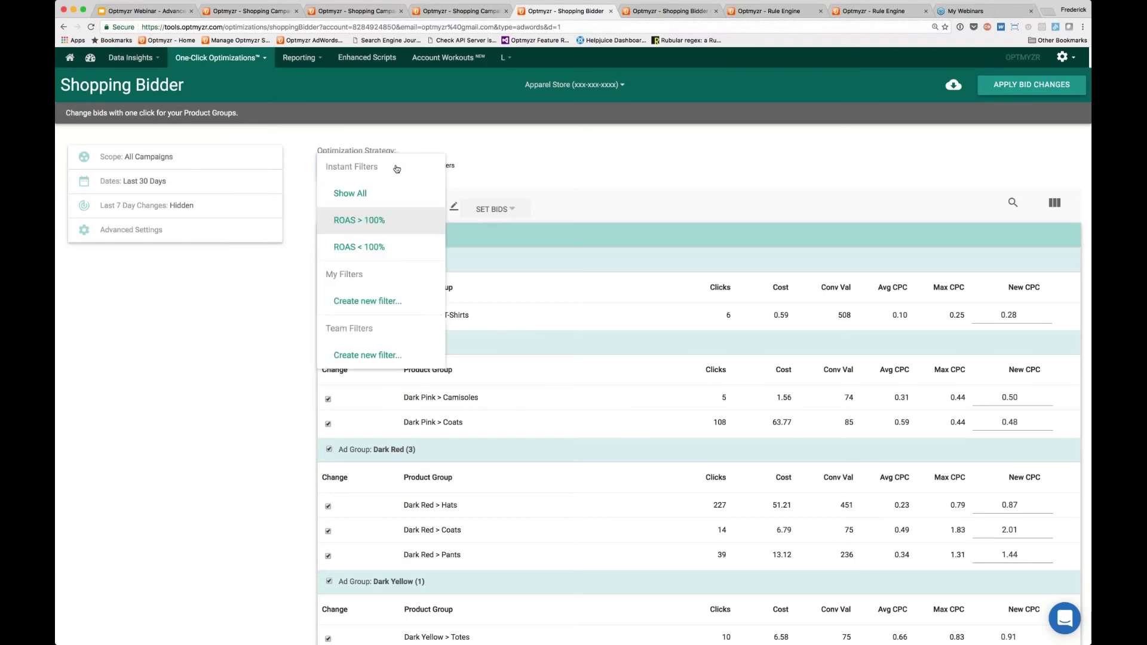
click(368, 302)
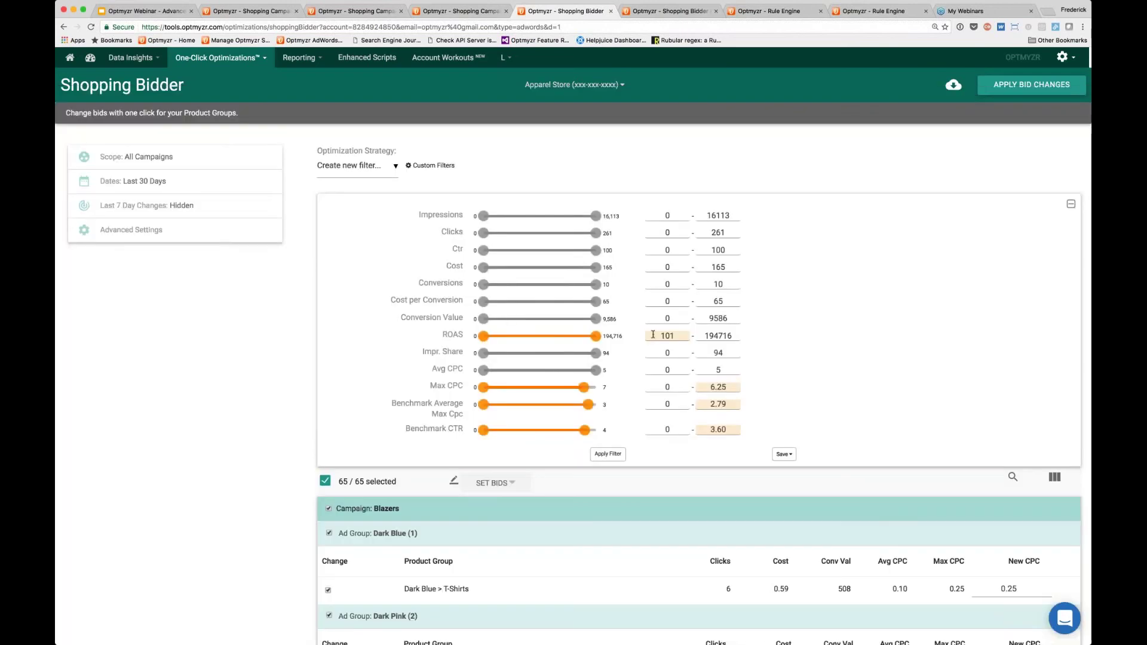
click(653, 335)
key(Delete)
text(5)
double_click(729, 335)
double_click(673, 335)
double_click(668, 285)
text(2)
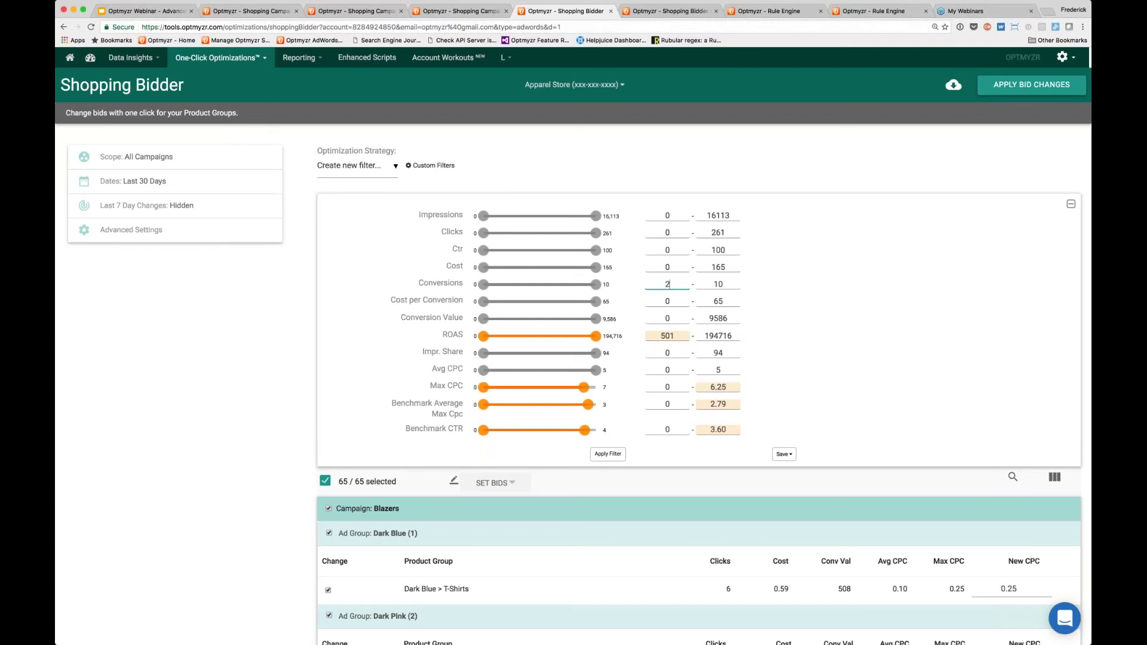
click(608, 453)
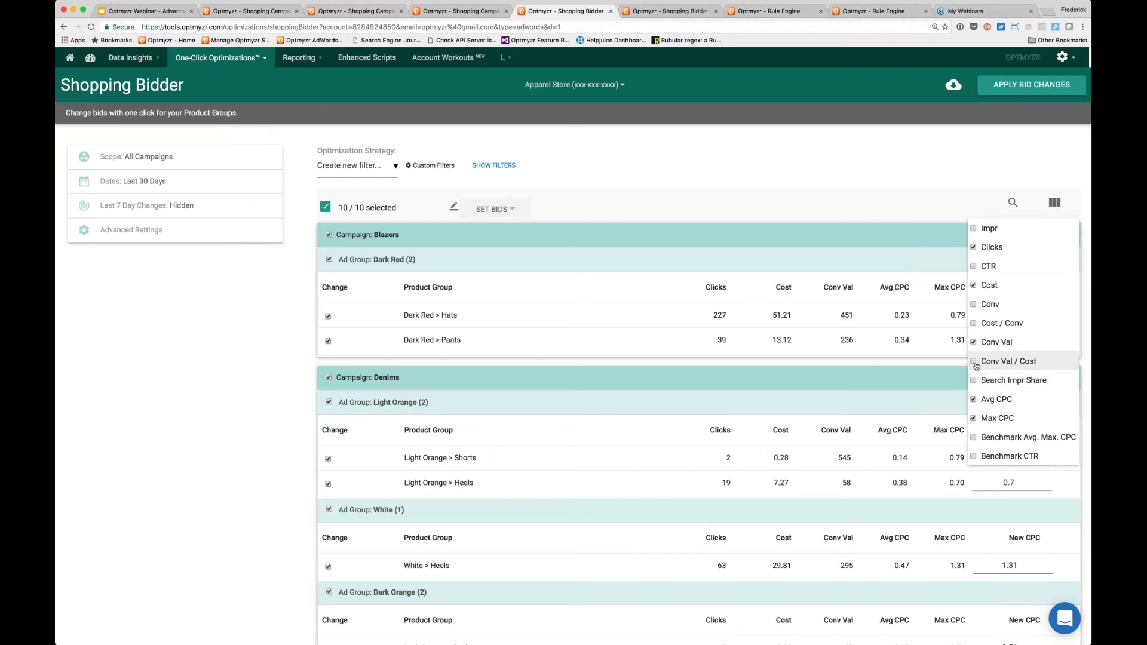
- Add the Conv Val / Cost and Conv columns to the table and look through the filtered product groups
click(1009, 361)
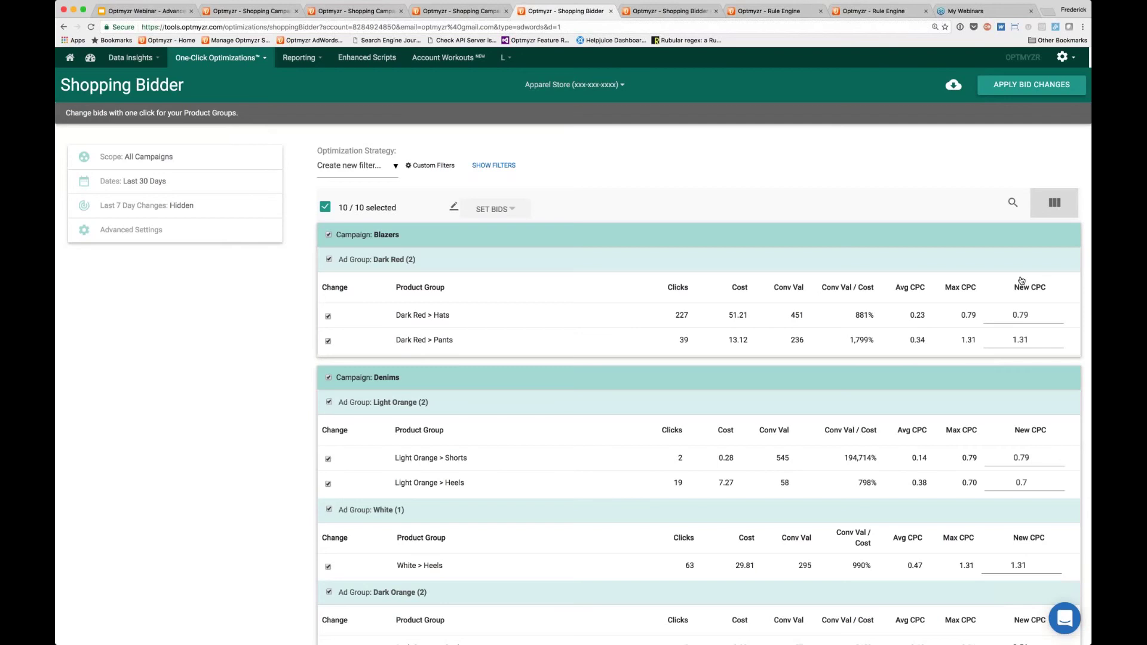
click(1054, 203)
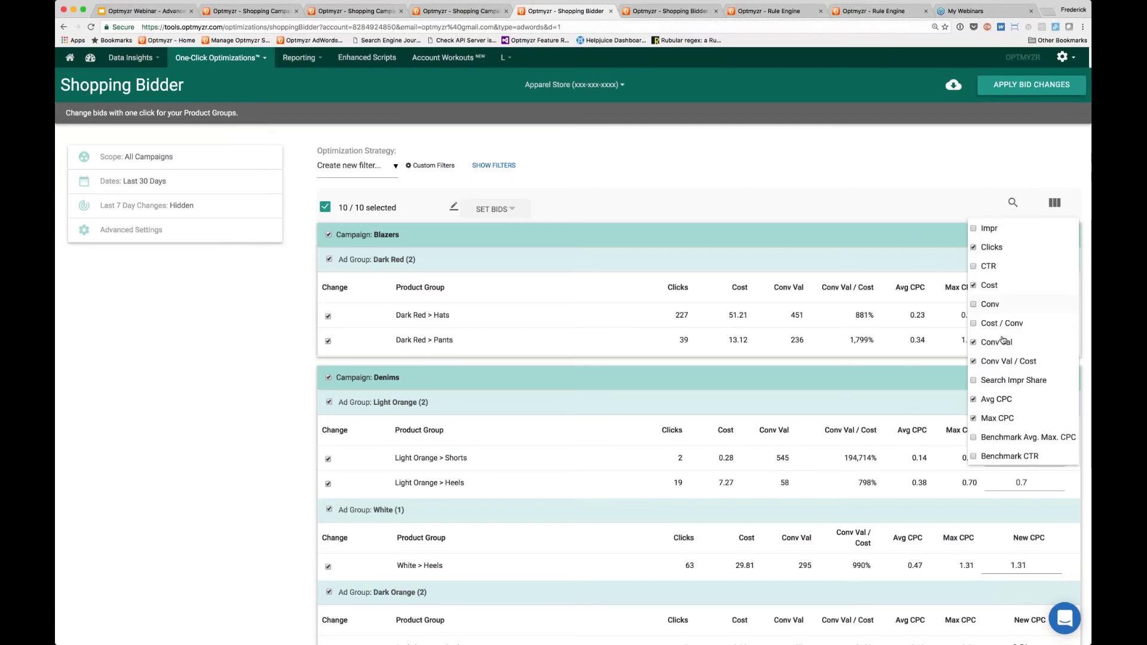
click(986, 304)
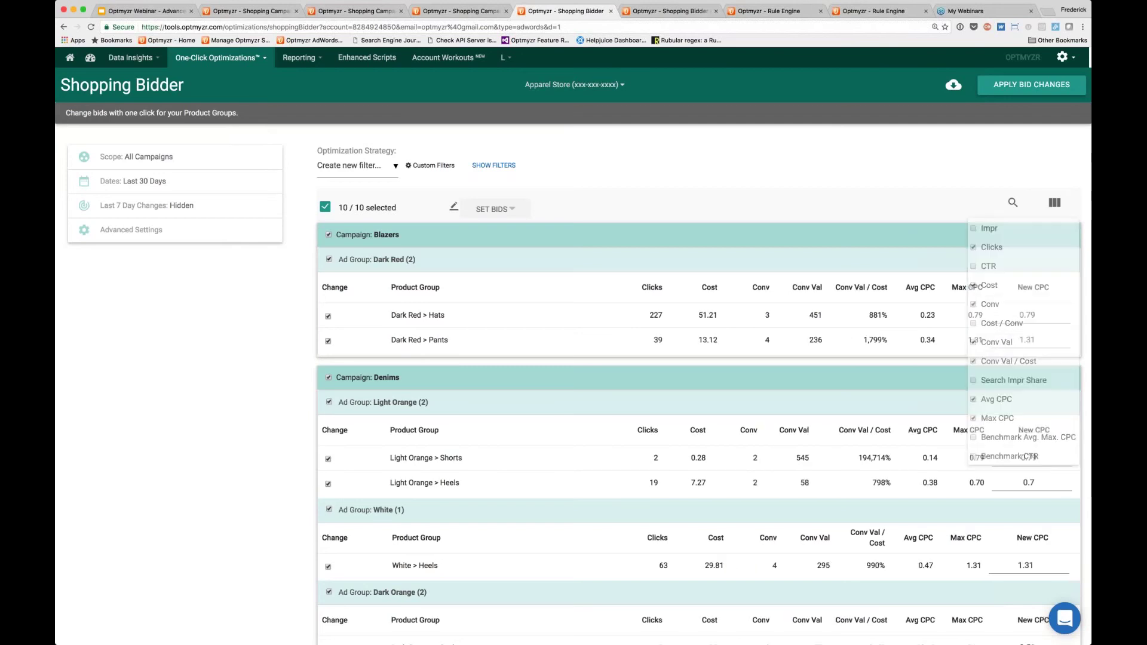
scroll(838, 325, down, 1)
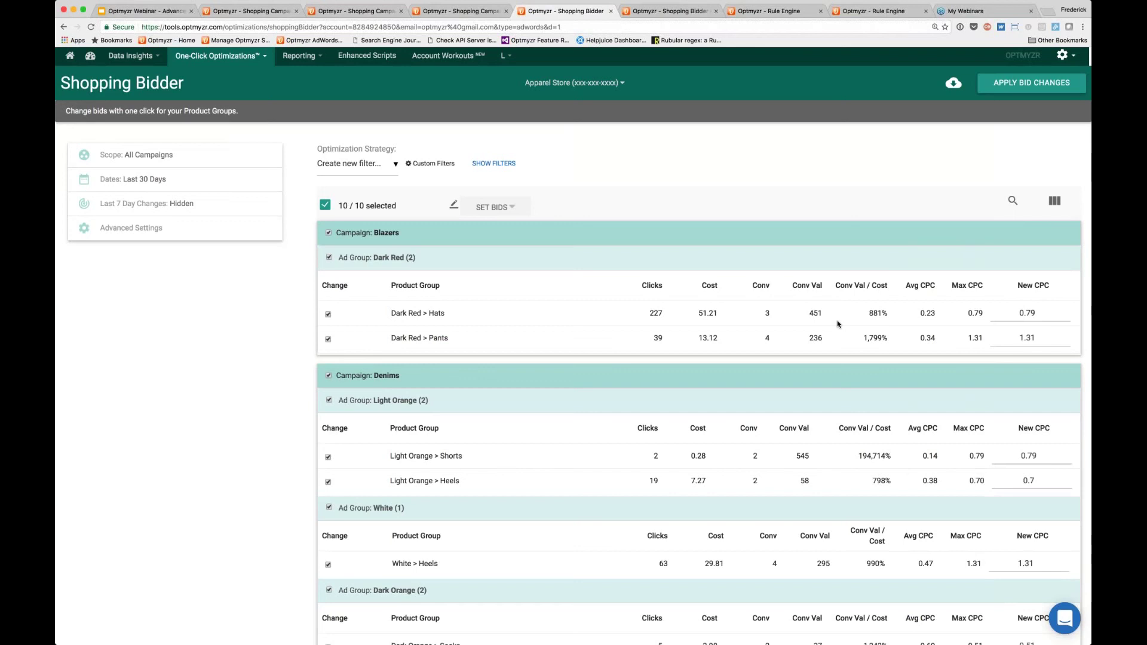
scroll(838, 325, down, 5)
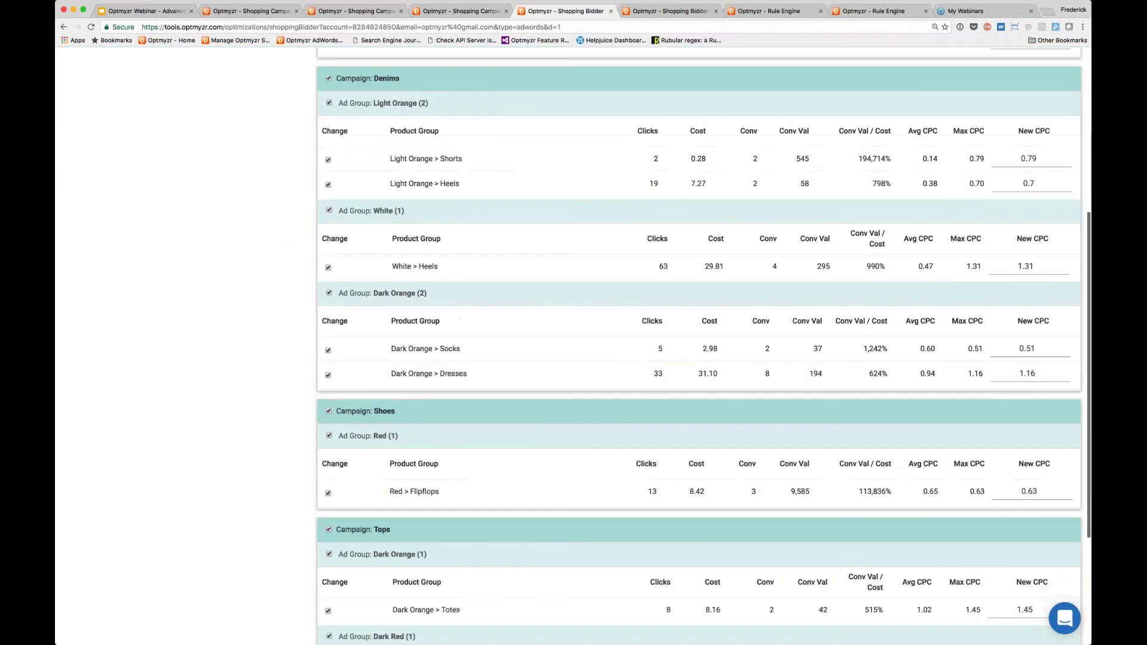
scroll(699, 341, up, 8)
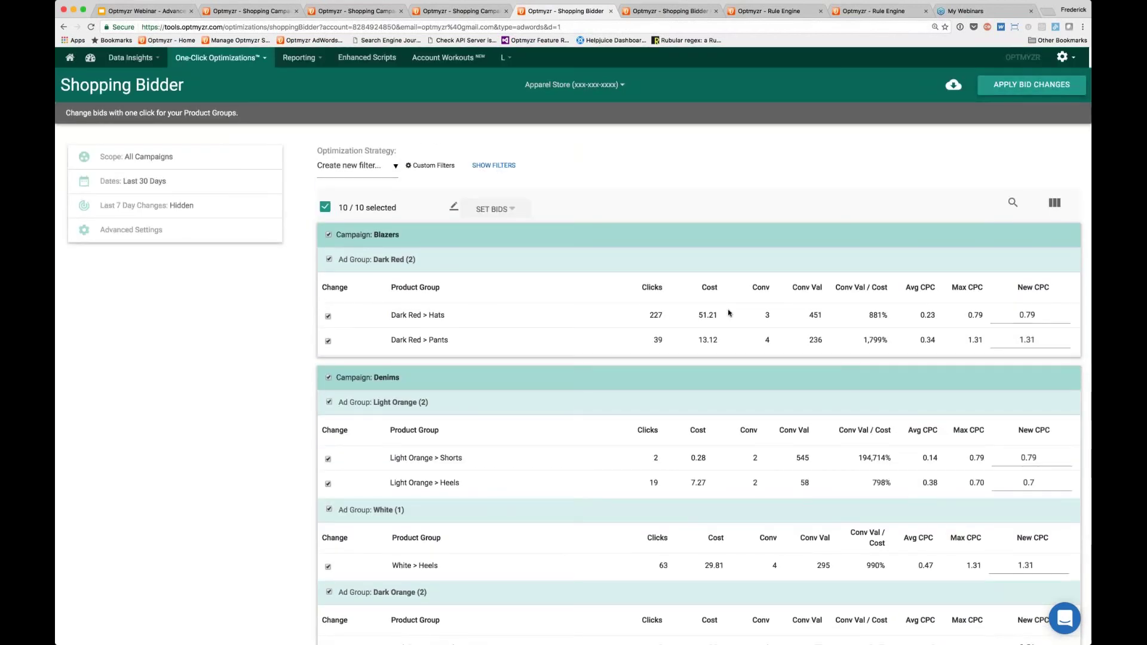
- Reopen the custom filter settings and check the save options, closing them without saving the filter
click(393, 168)
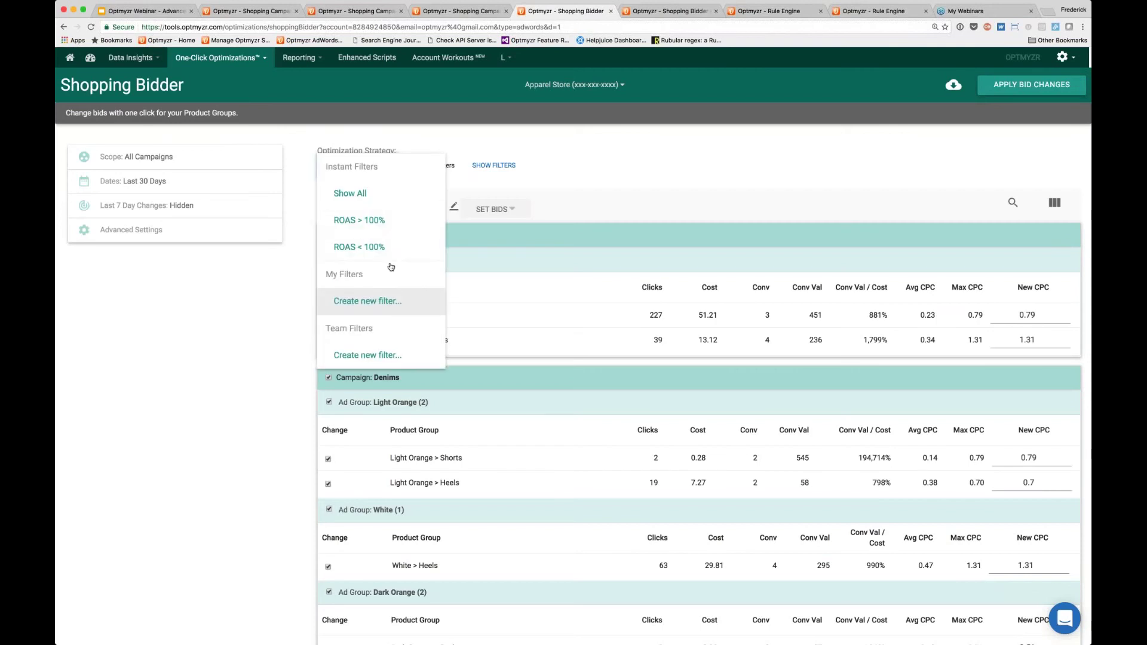
click(389, 302)
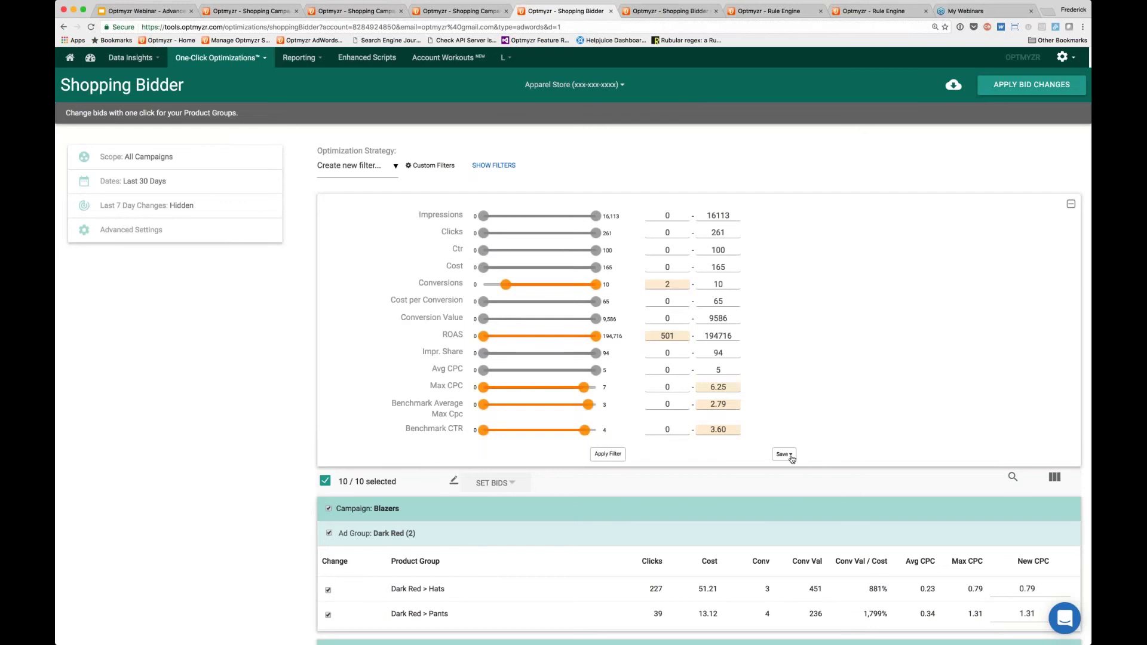
click(791, 456)
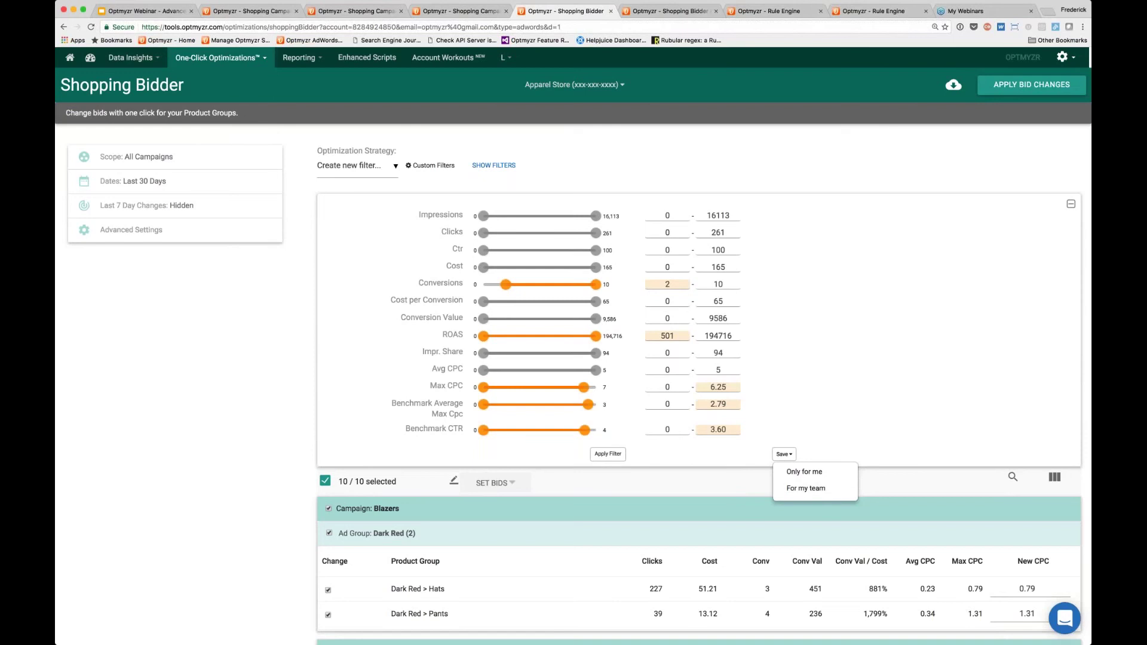
click(820, 454)
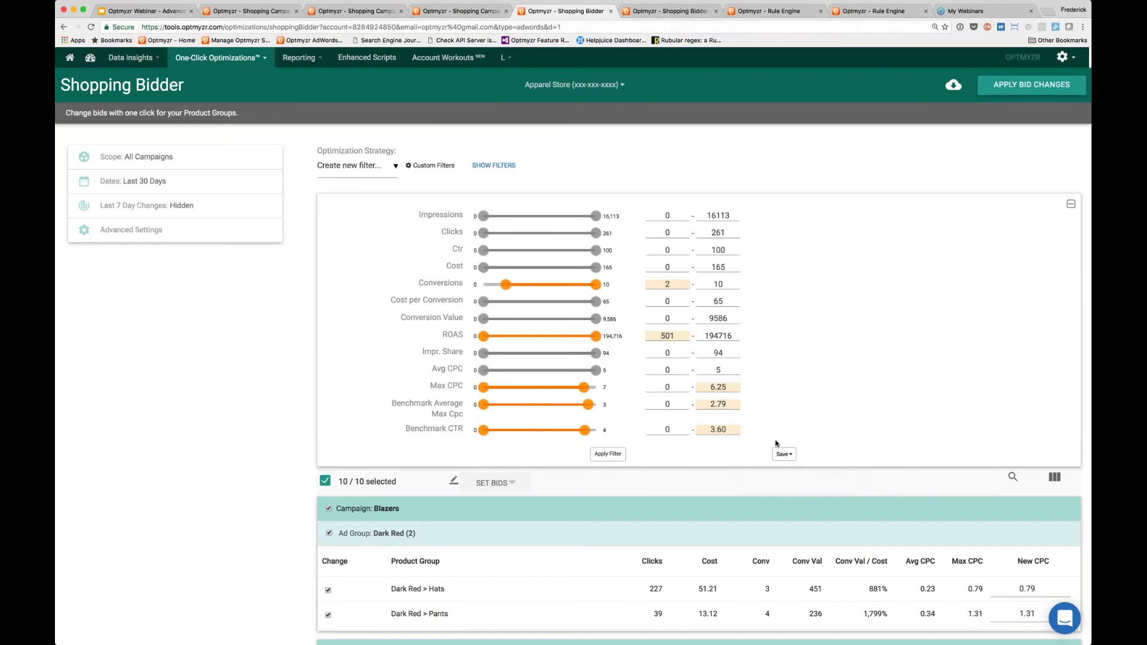
click(1071, 205)
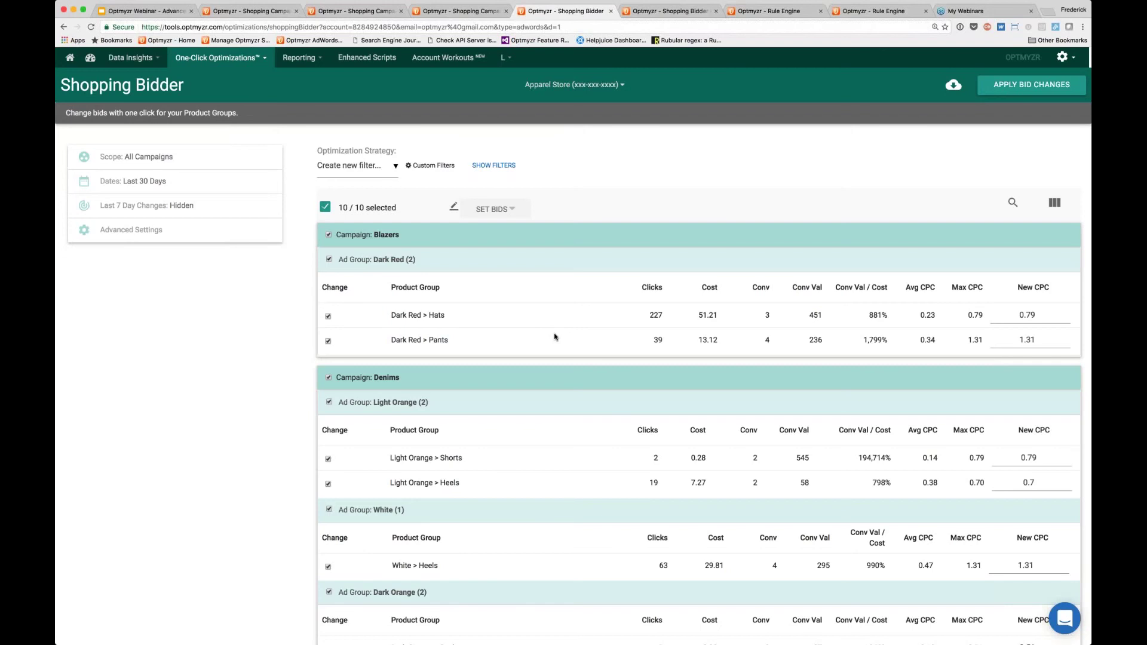
- Roll up the product groups by Clicks with a threshold of 100 and update the table
scroll(549, 321, down, 1)
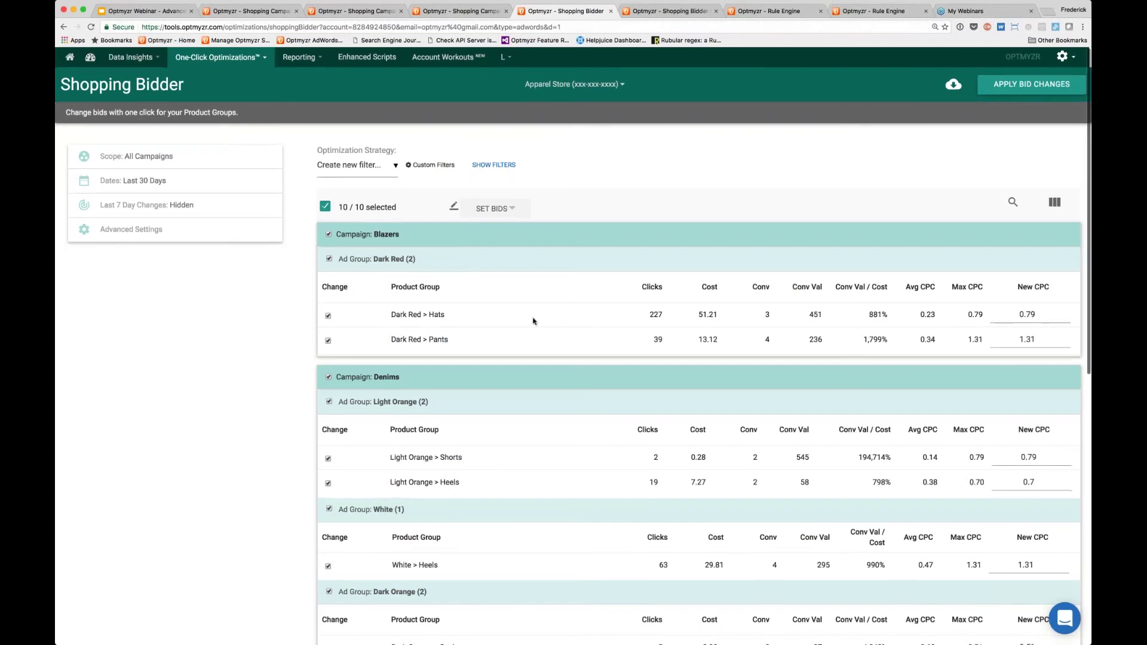
click(178, 232)
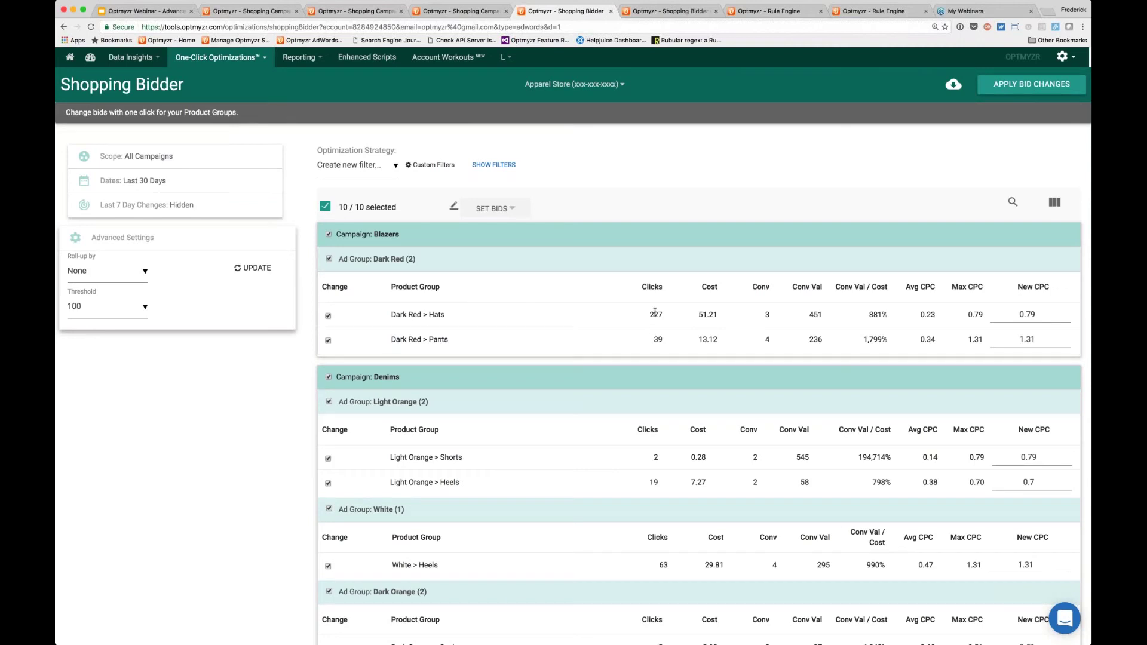
click(133, 278)
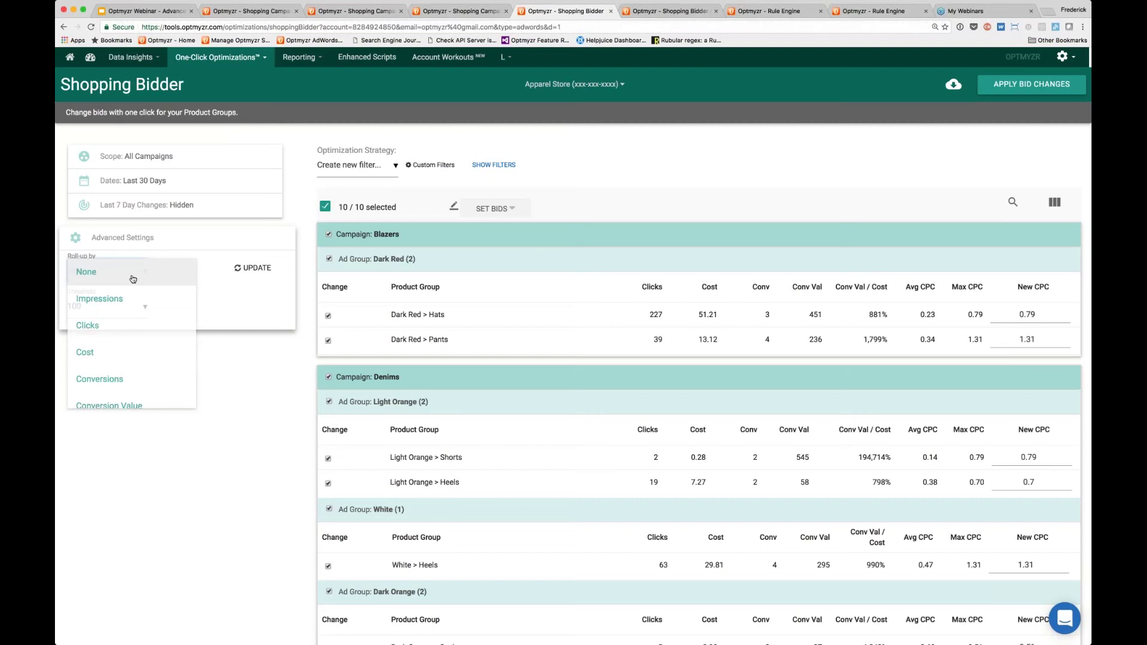
click(122, 326)
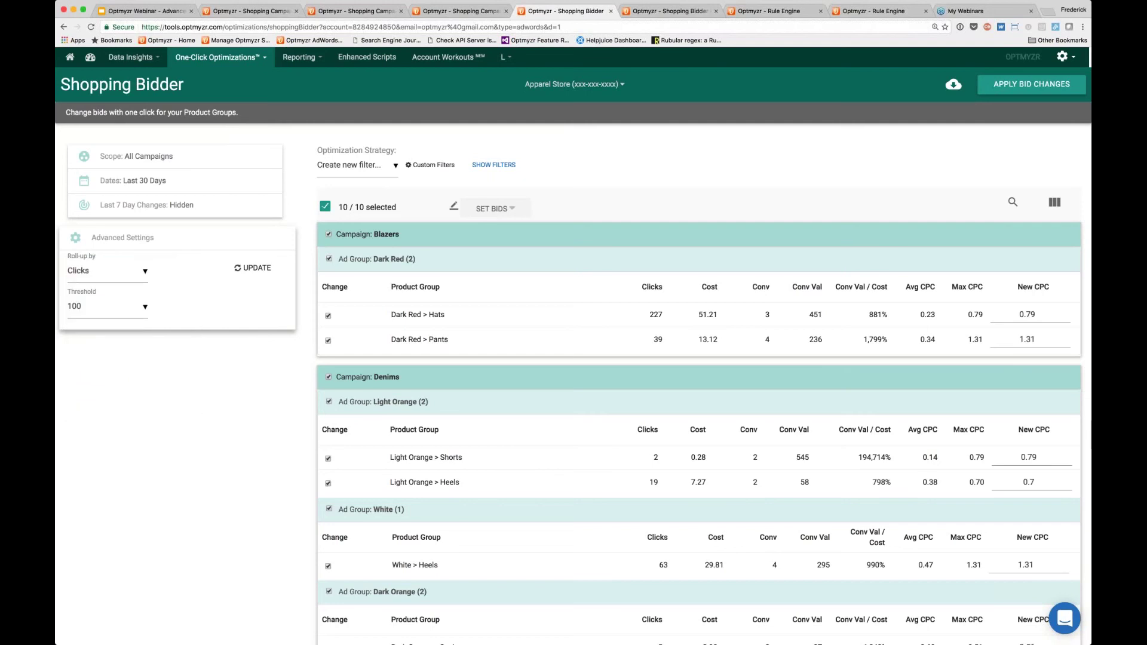
click(104, 308)
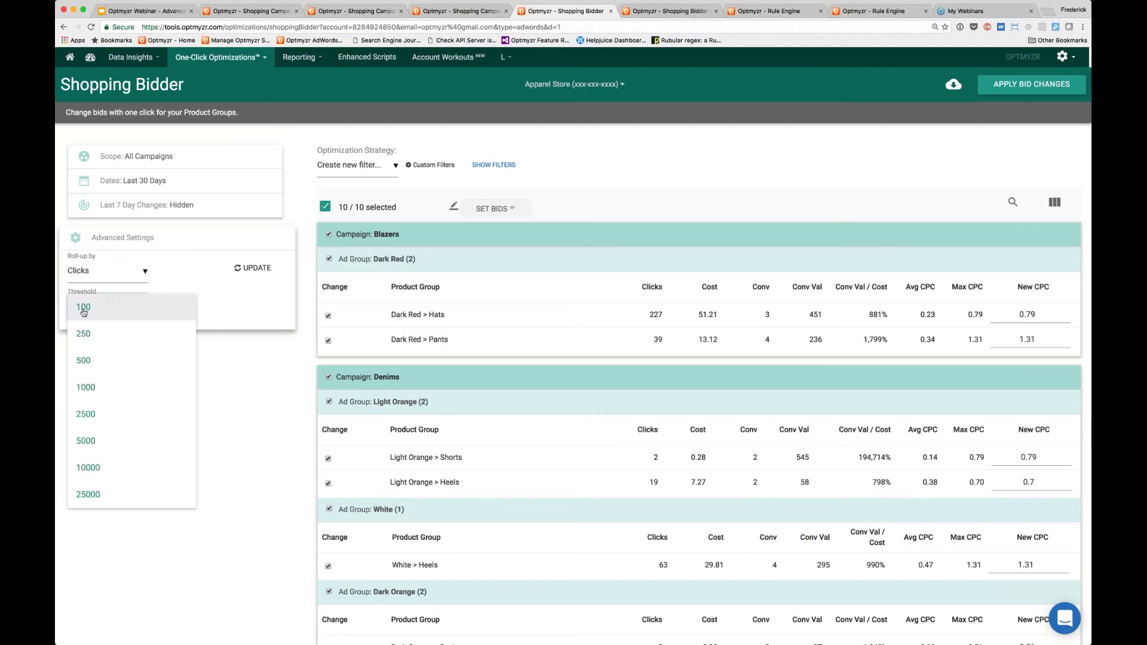
click(82, 309)
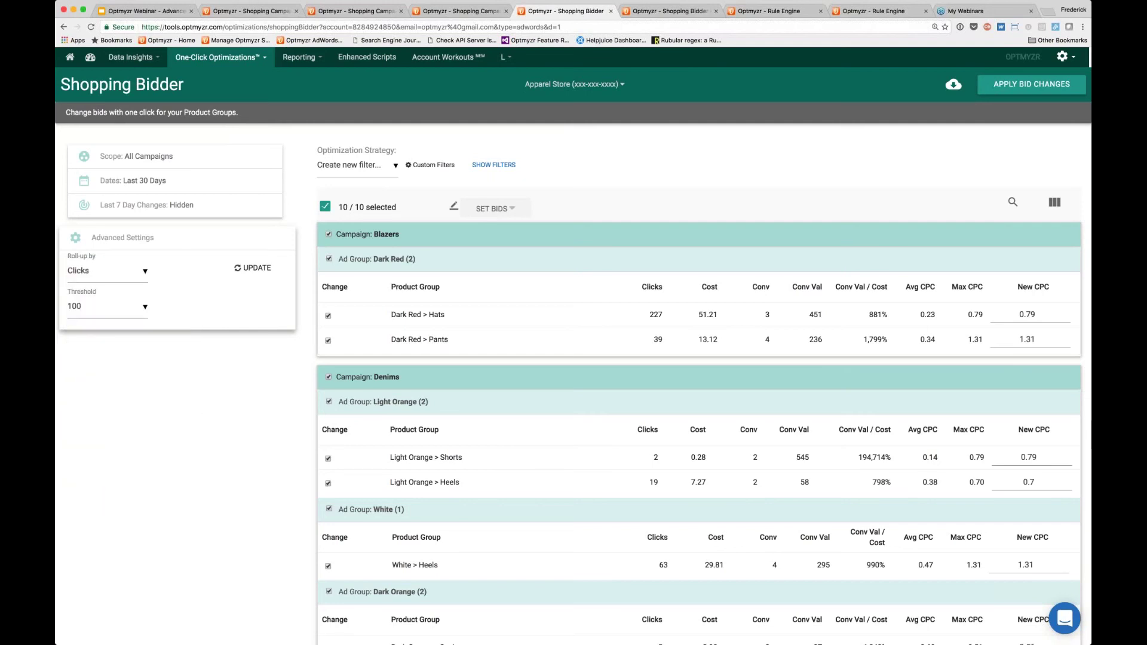
click(260, 270)
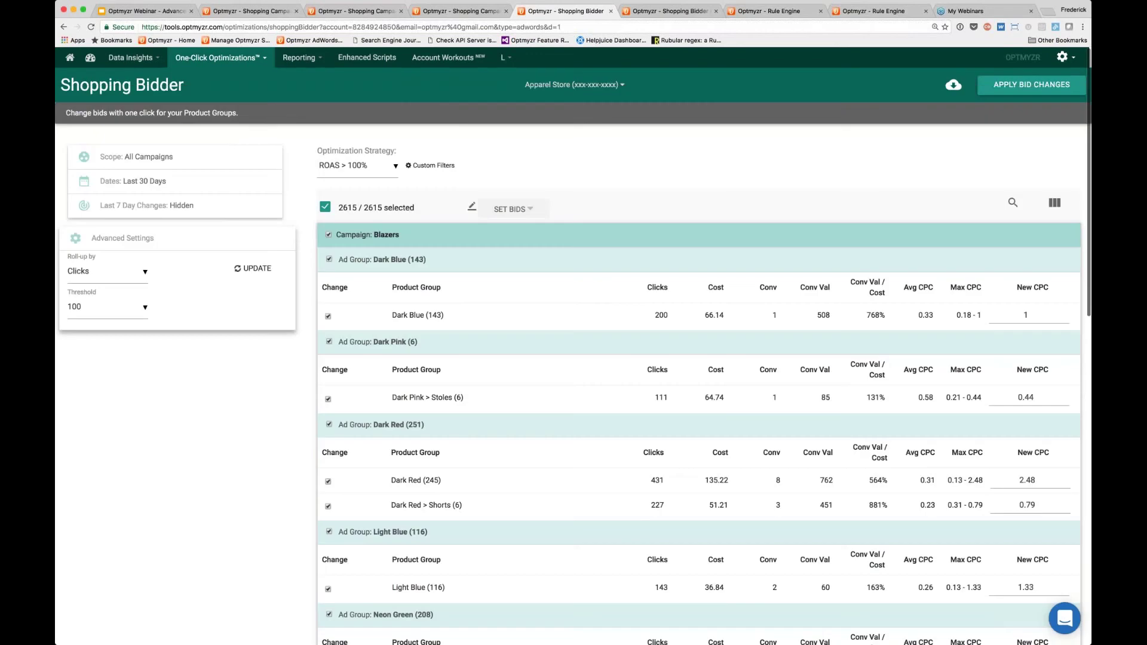
- Show all product groups and expand the Dark Blue, Dark Pink > Stoles and Dark Pink > Heels roll-ups in the Blazers campaign
click(358, 166)
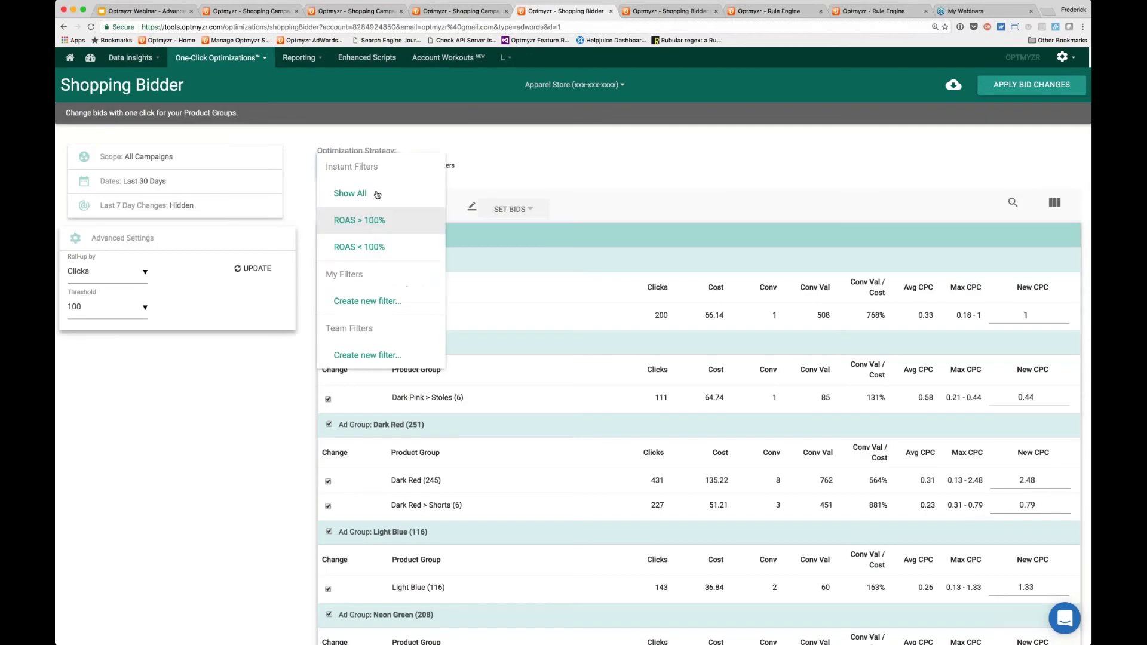
click(350, 193)
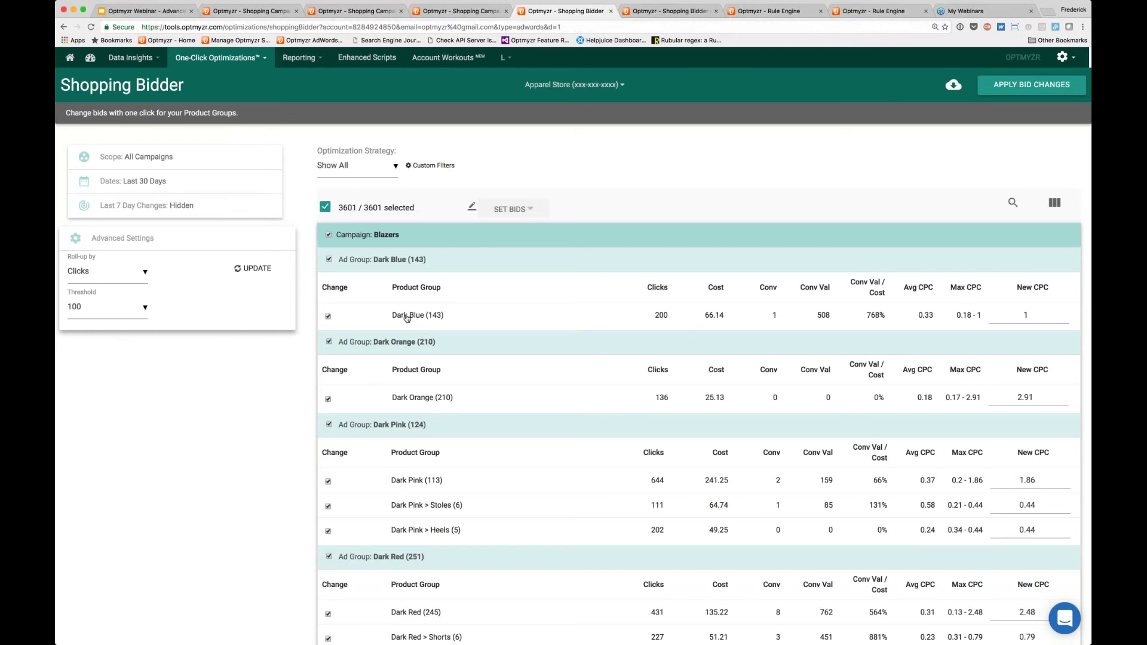
click(407, 316)
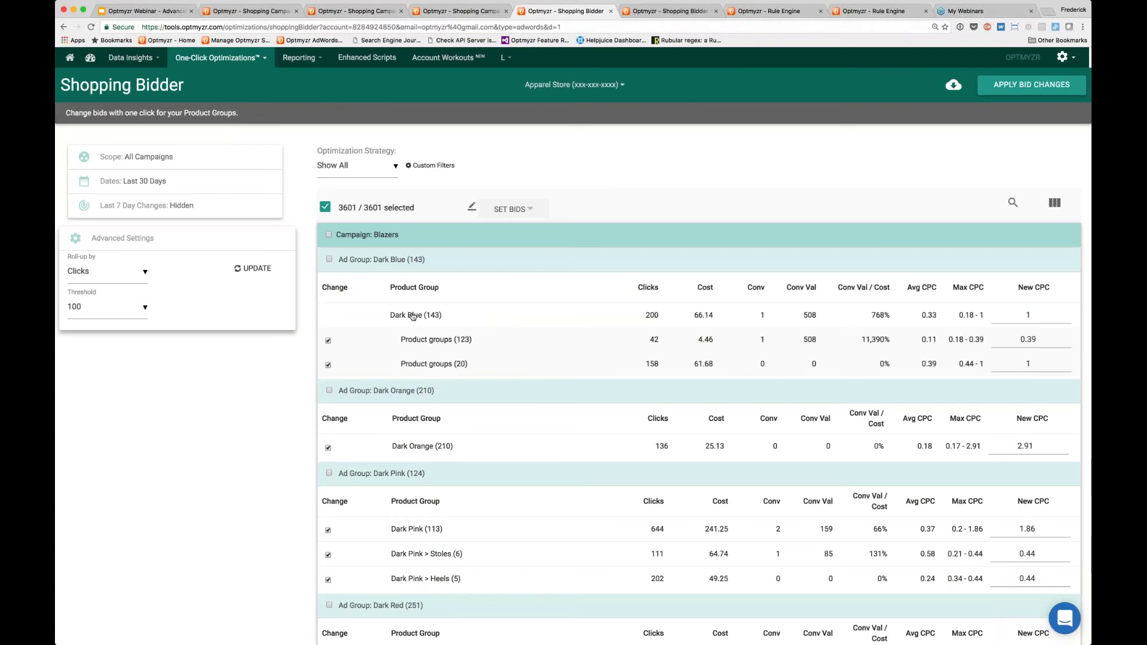
scroll(413, 317, down, 3)
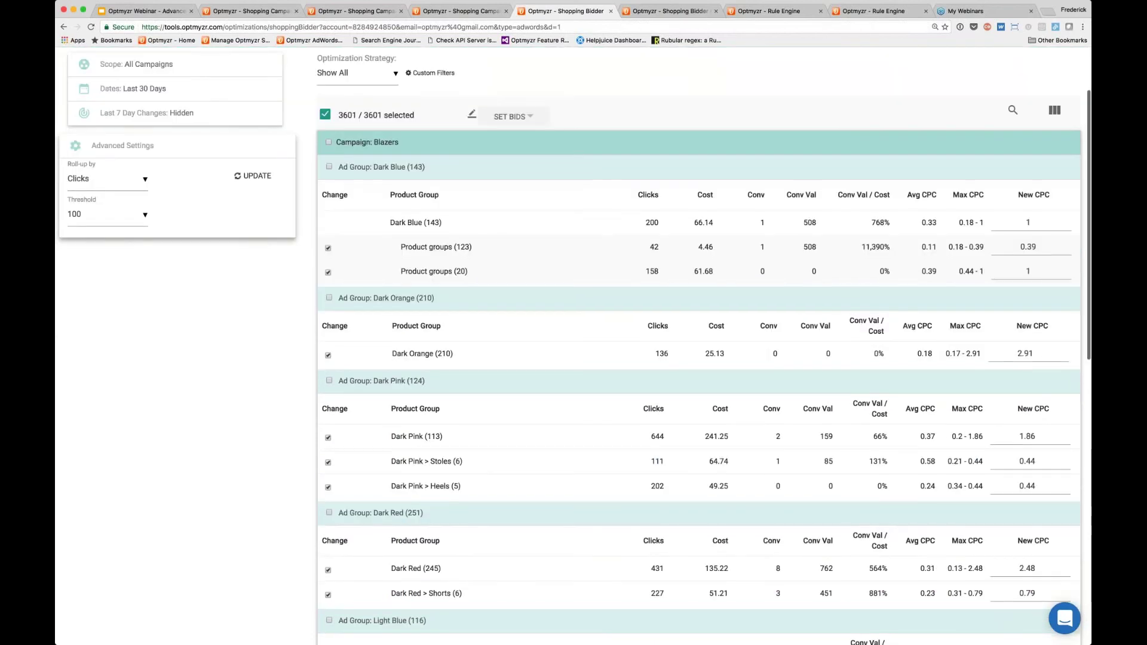
scroll(418, 411, down, 2)
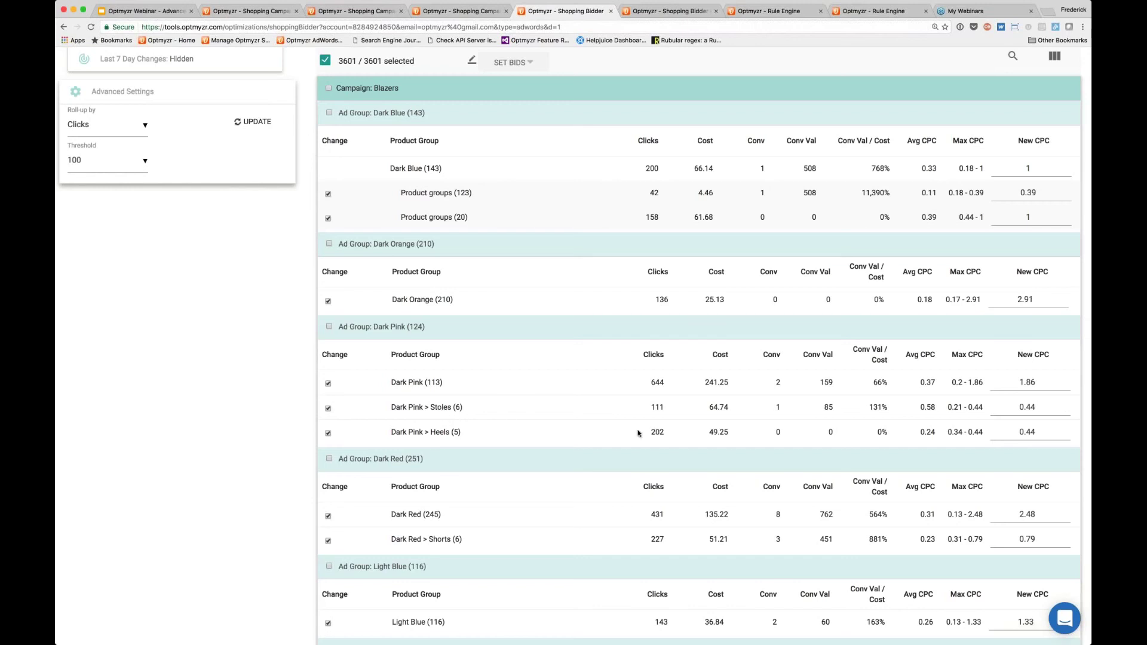
click(416, 408)
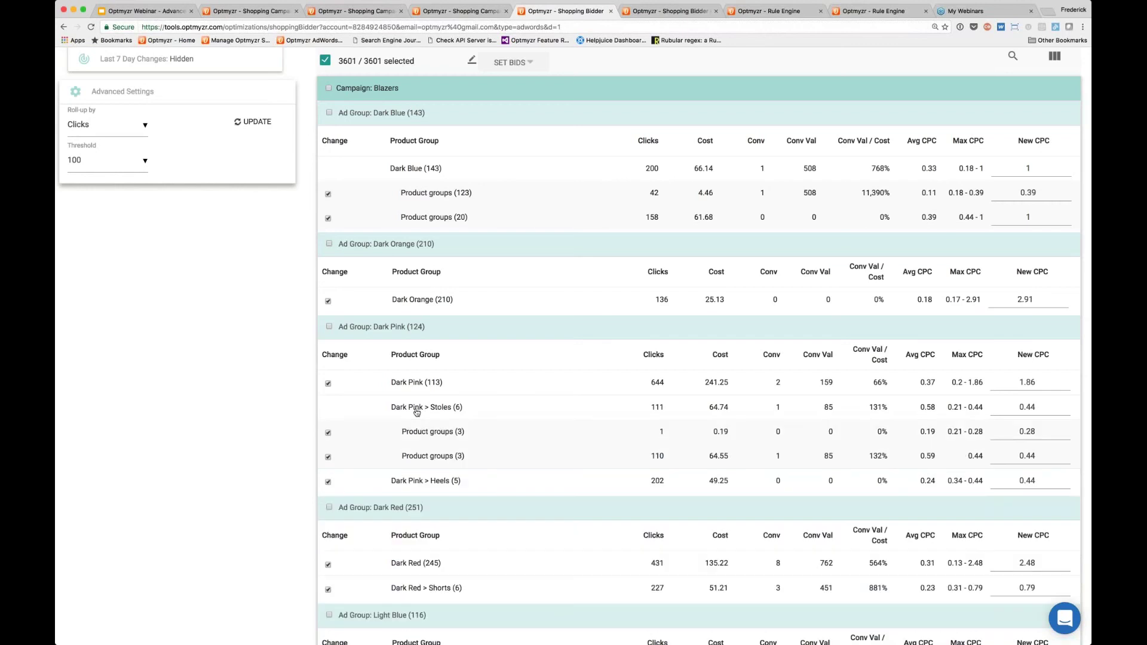
click(437, 482)
scroll(440, 471, down, 2)
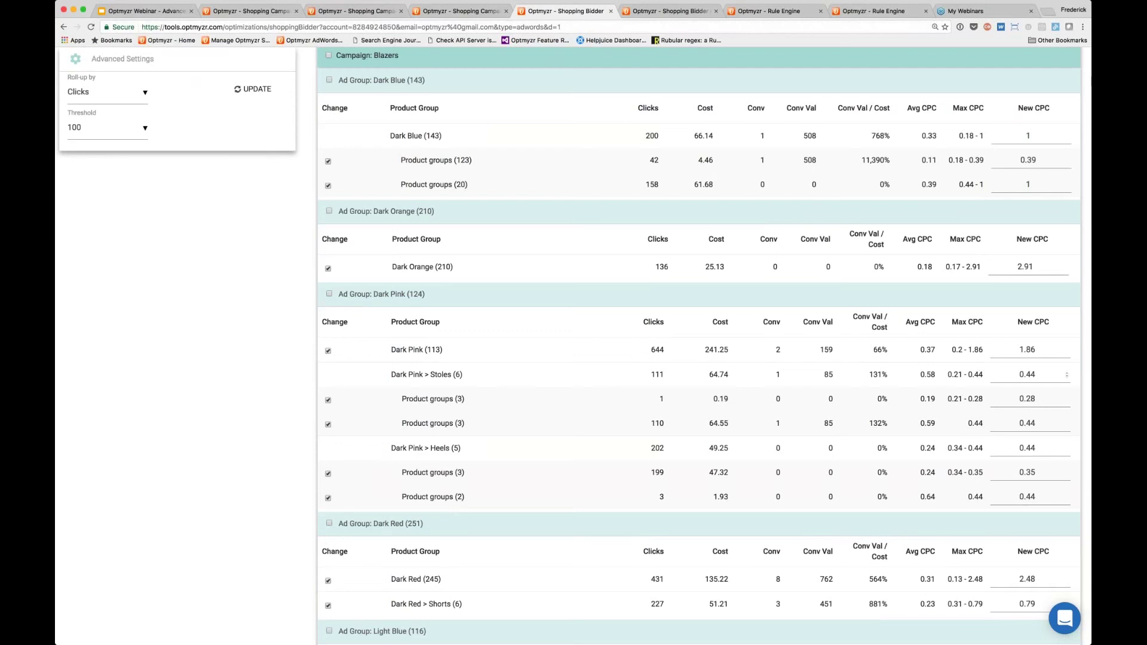
- Set the new CPC of the two product group sets under Dark Pink > Stoles to 0.32 and 0.49
double_click(1026, 373)
triple_click(975, 399)
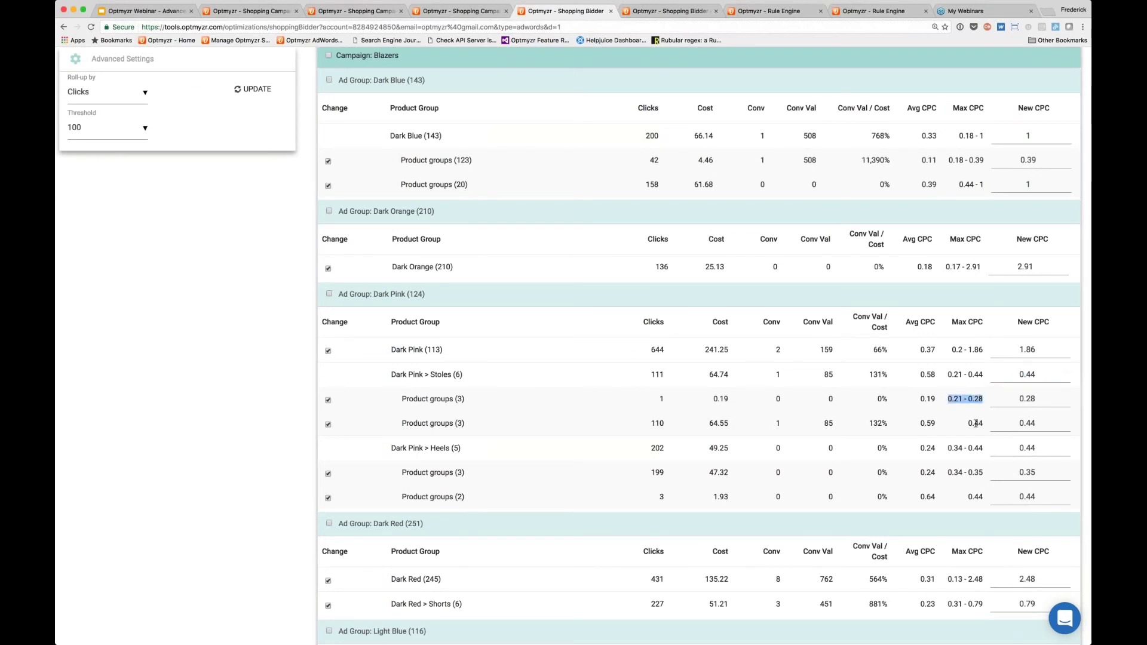
double_click(976, 423)
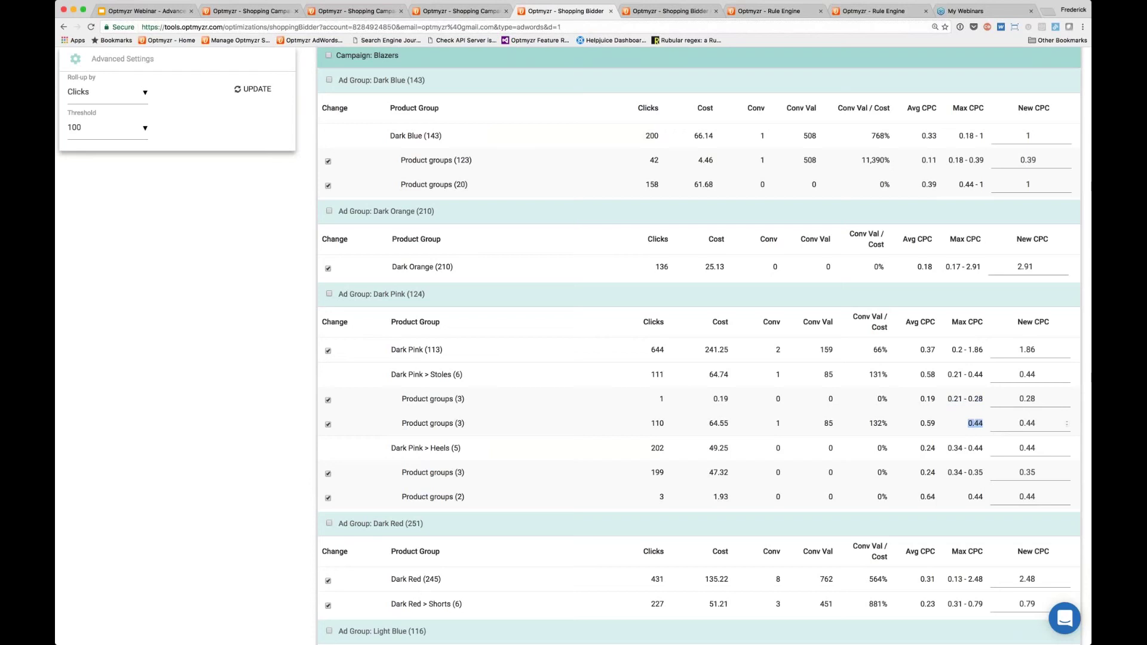
double_click(1028, 399)
text(0.32)
click(1041, 420)
key(BackSpace)
key(BackSpace)
text(49)
click(1023, 398)
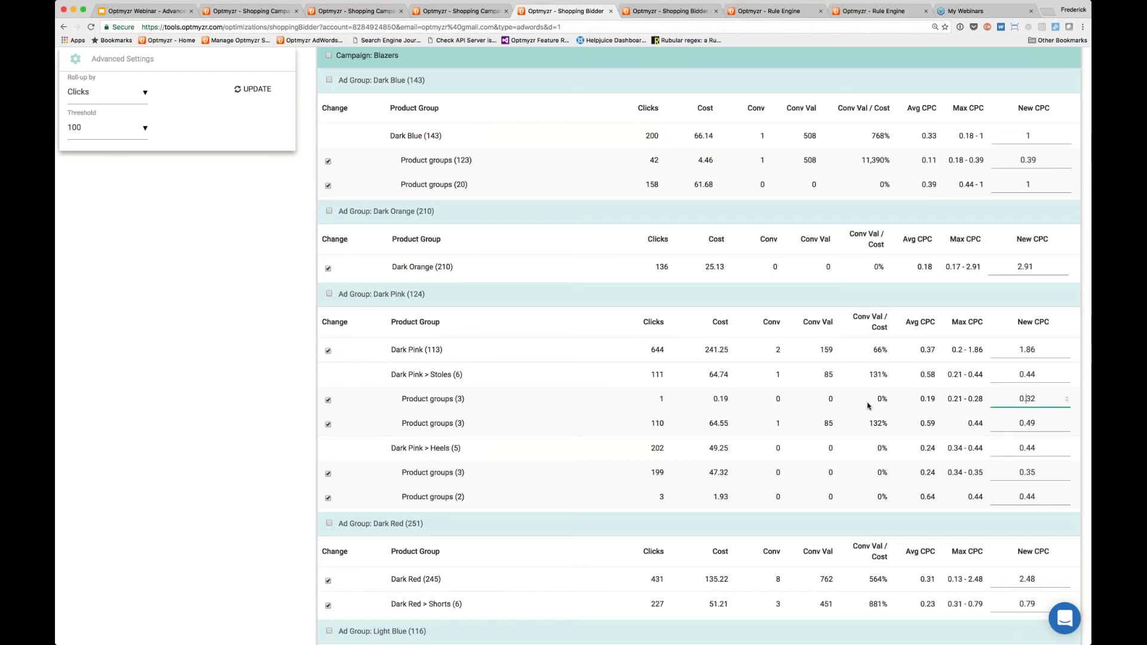
- Reload Shopping Bidder to discard the roll-up and the unapplied bid edits
scroll(868, 406, down, 1)
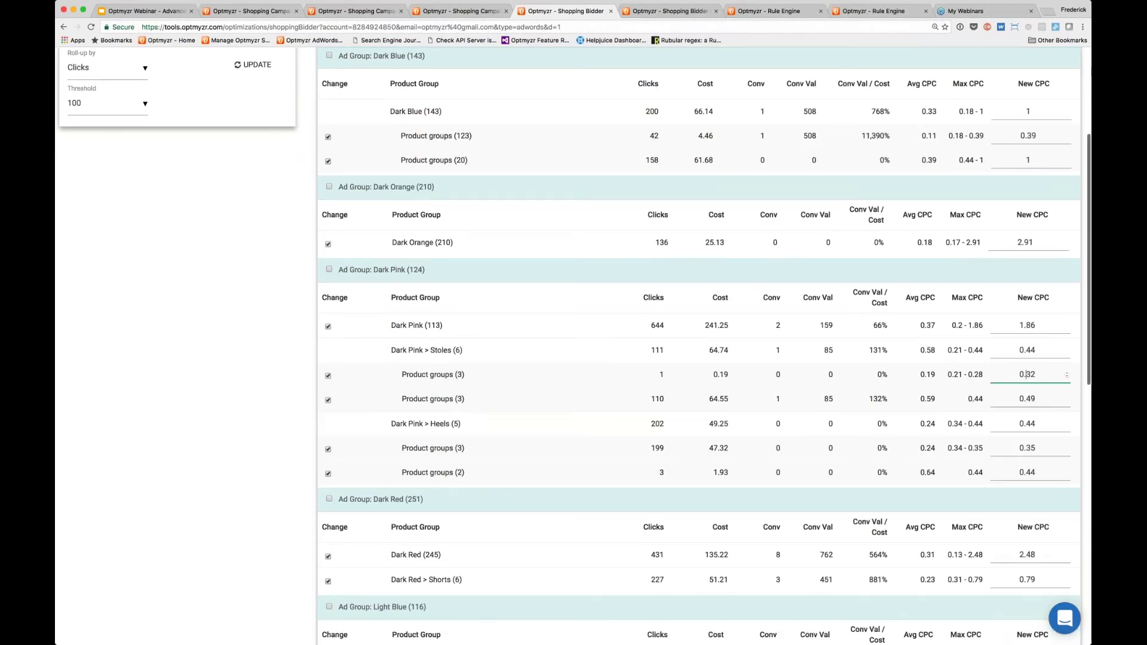
scroll(876, 393, down, 3)
scroll(876, 393, up, 10)
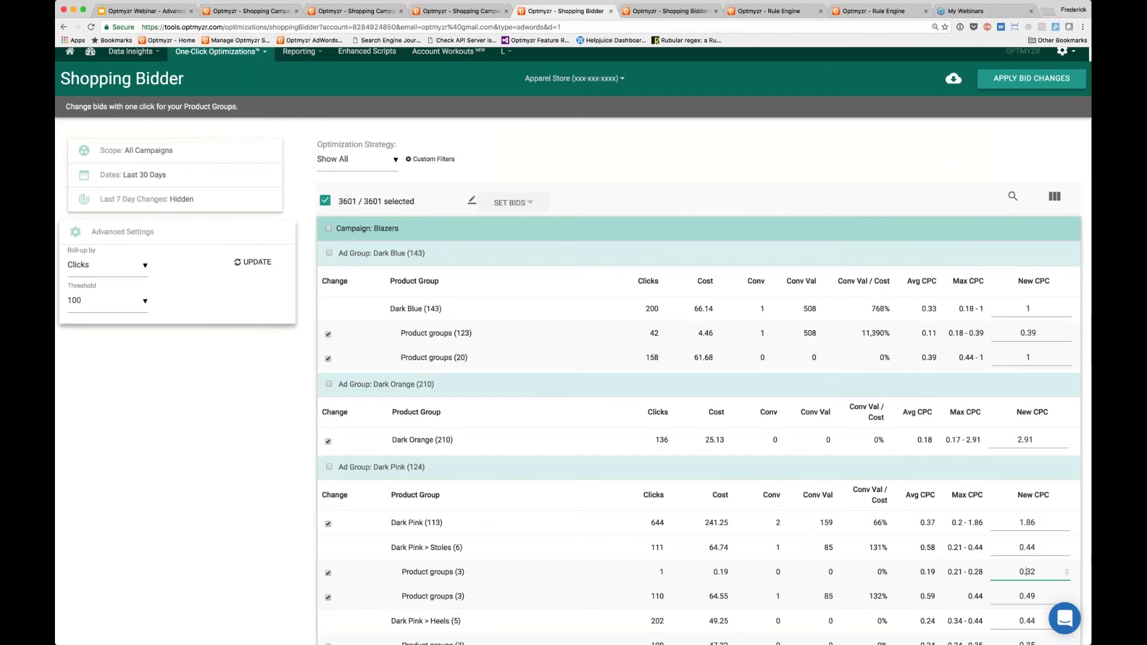
key(super+r)
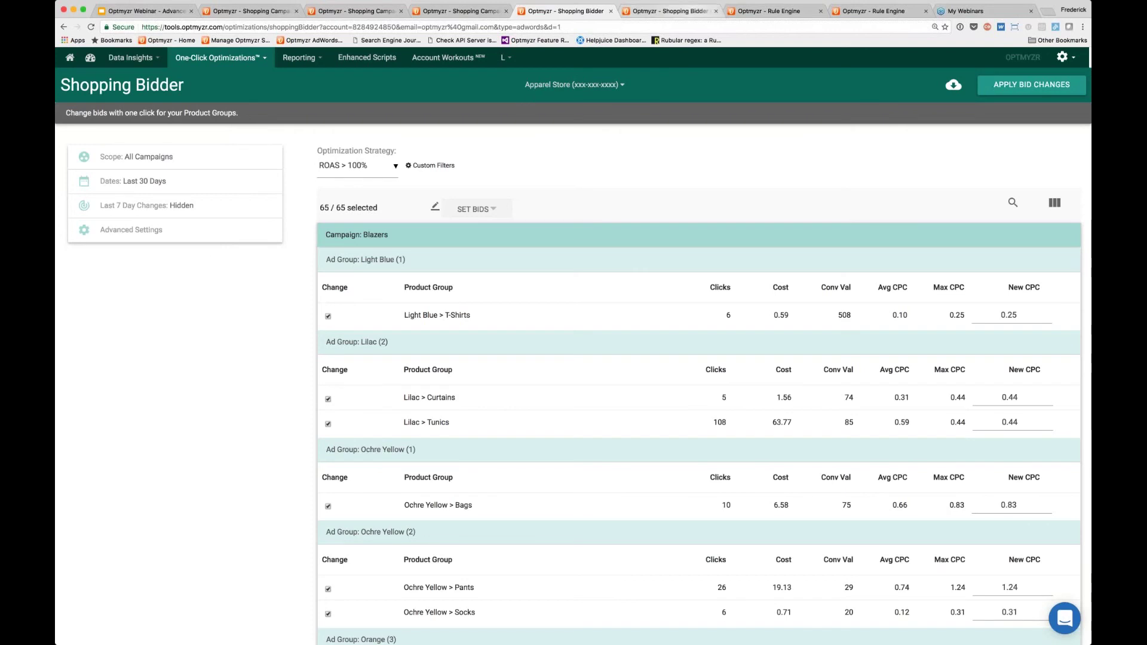
- Switch to Shopping Bidder Pro, choose Test Campaign and split its data by Category 0
click(666, 11)
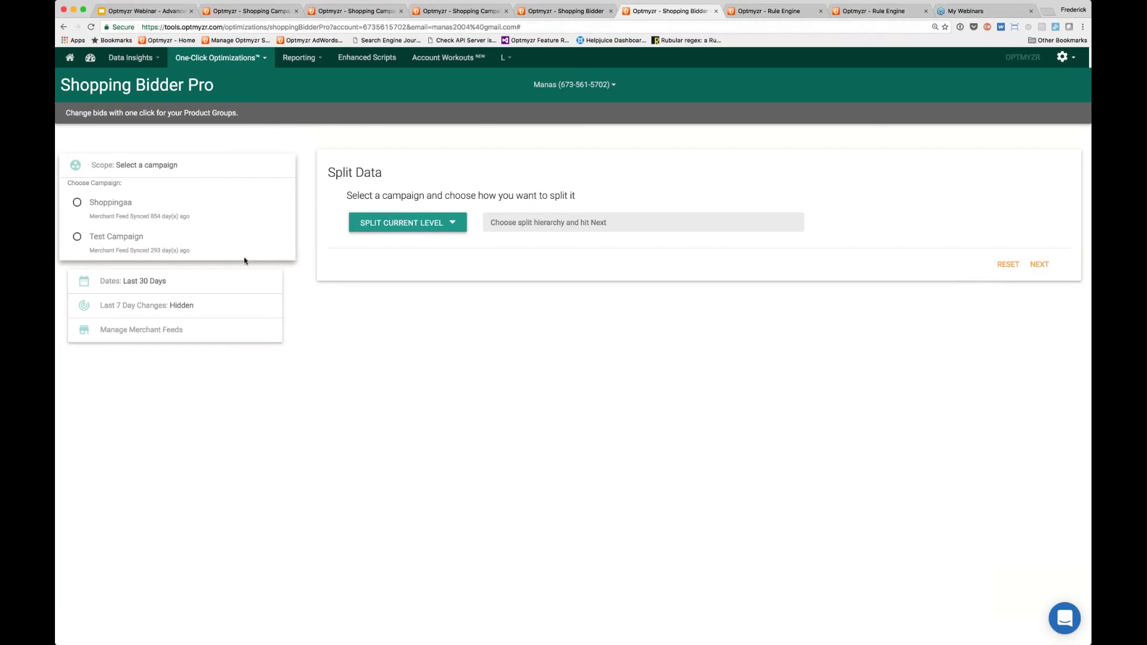
click(117, 236)
click(452, 224)
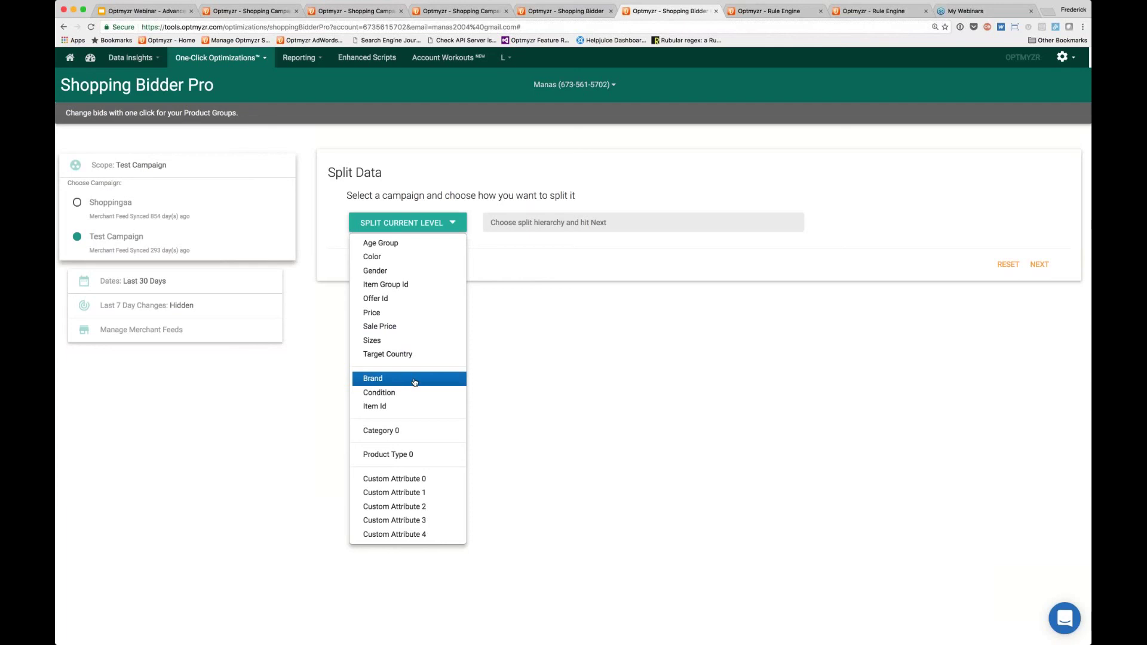
key(Down)
key(Down)
key(Down)
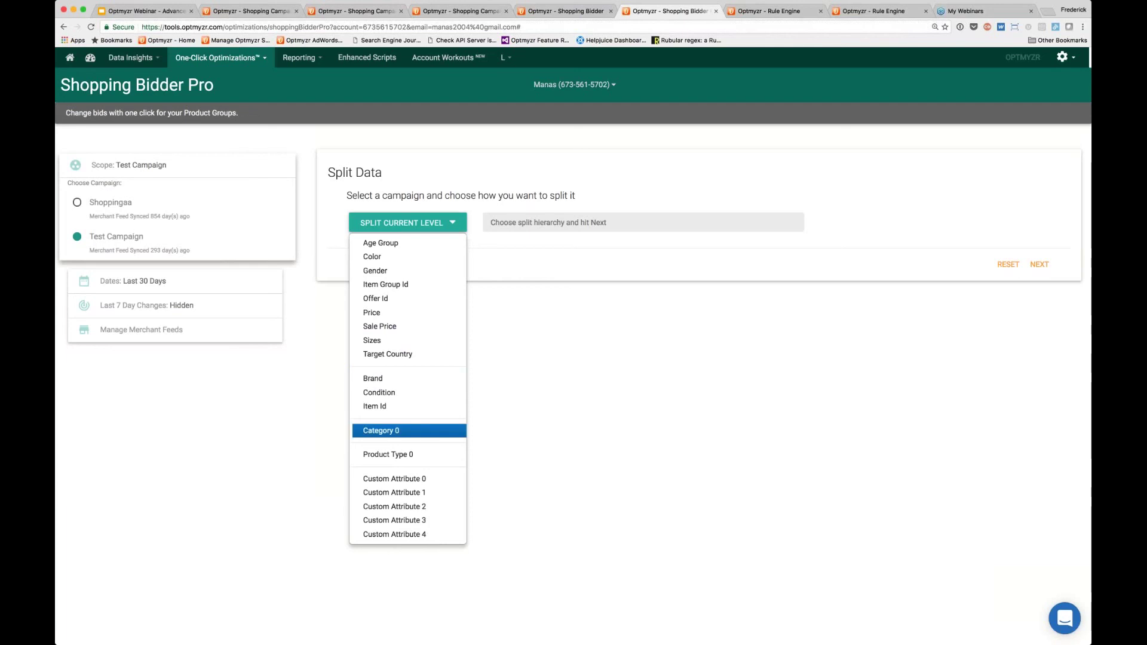
key(Return)
- Add Color as the second split level under Category 0 and load the resulting product groups
click(457, 224)
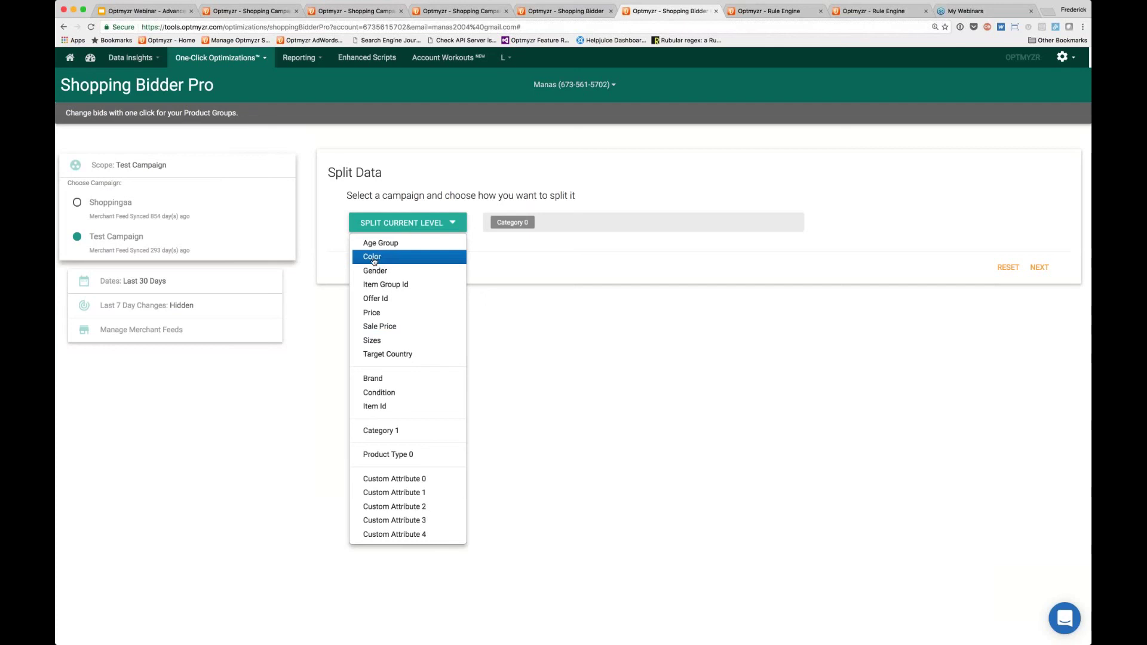
key(Up)
key(Down)
key(Down)
key(Down)
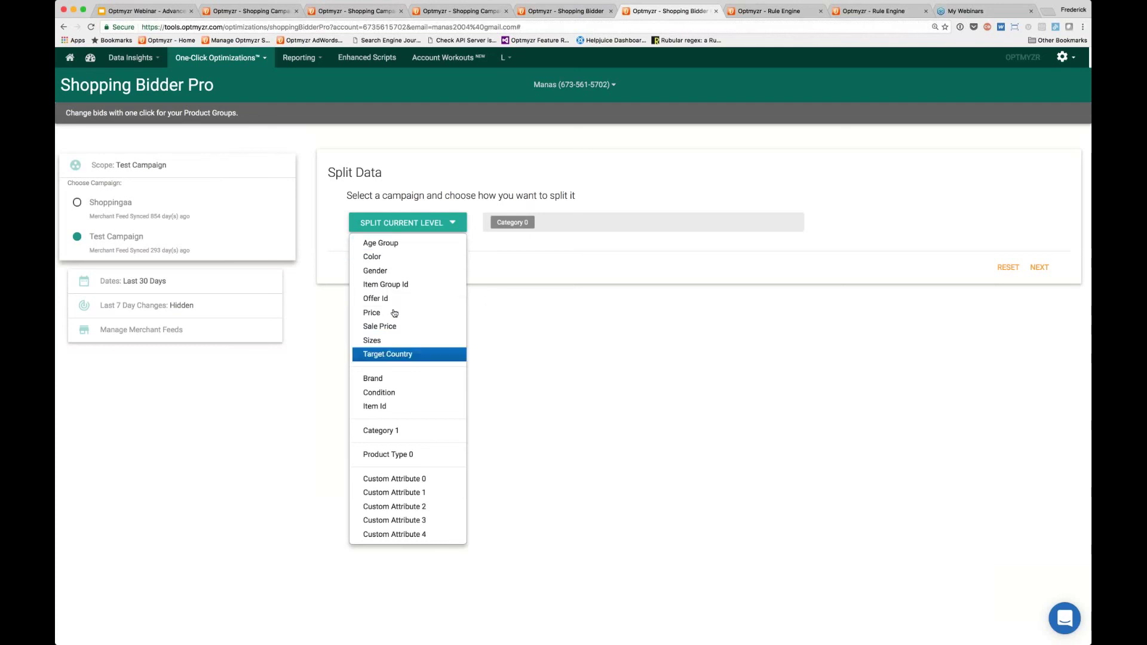
key(Up)
key(Up)
key(Up)
click(385, 258)
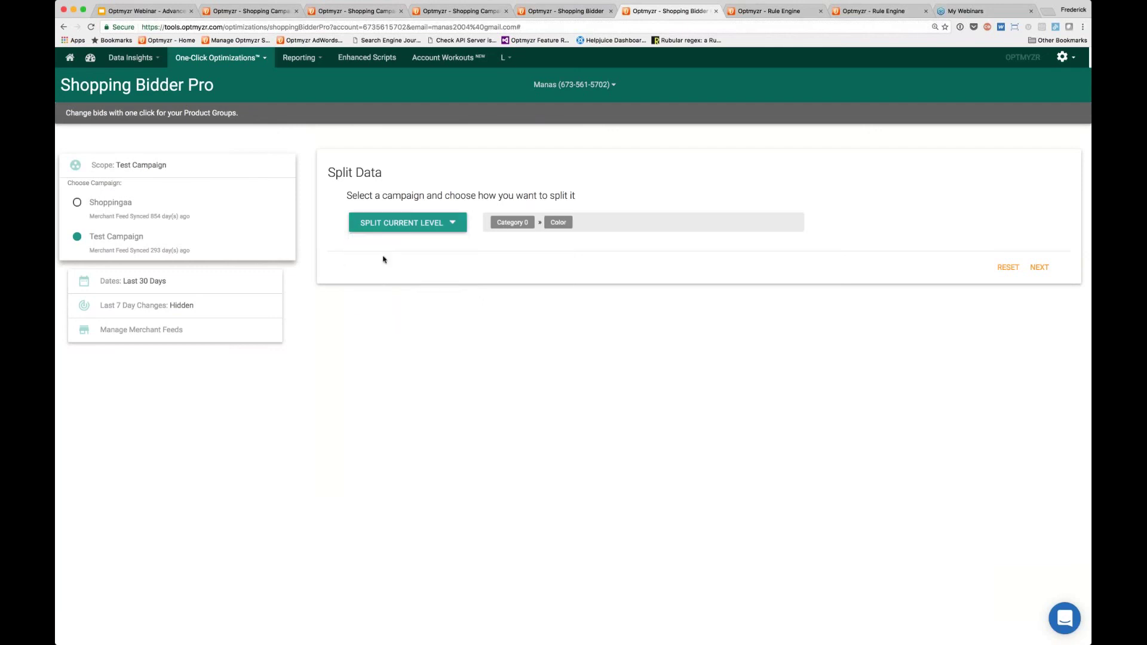
click(1038, 268)
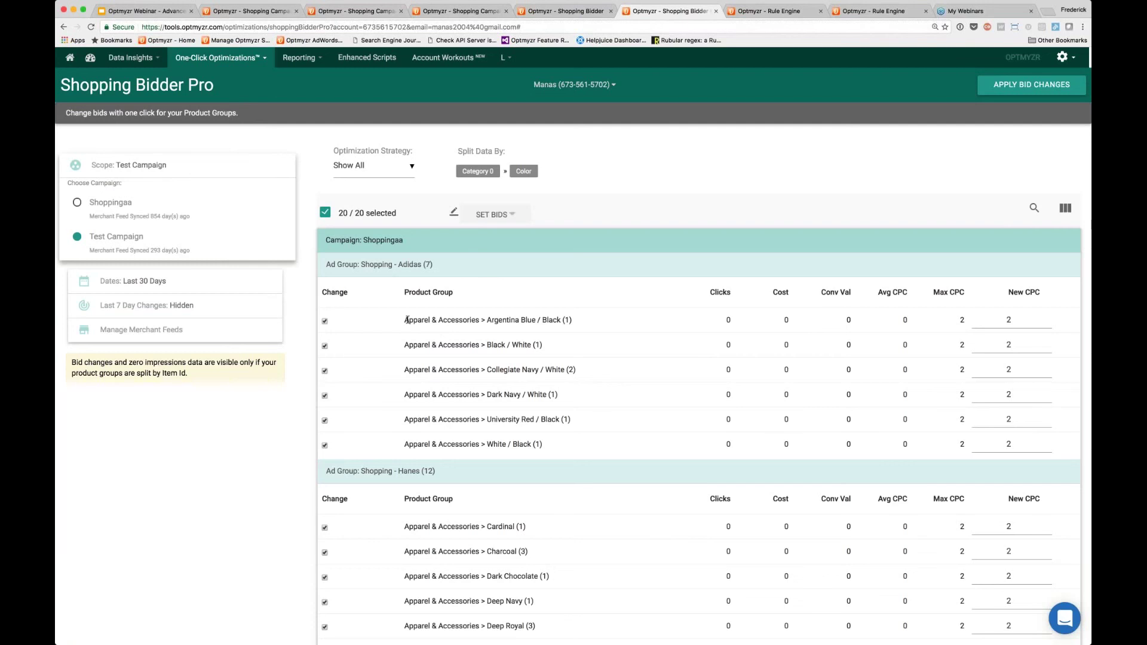
- Examine how the product groups in the Adidas, Hanes and Liberty Bags ad groups are broken down by category and color
drag(407, 320, 478, 320)
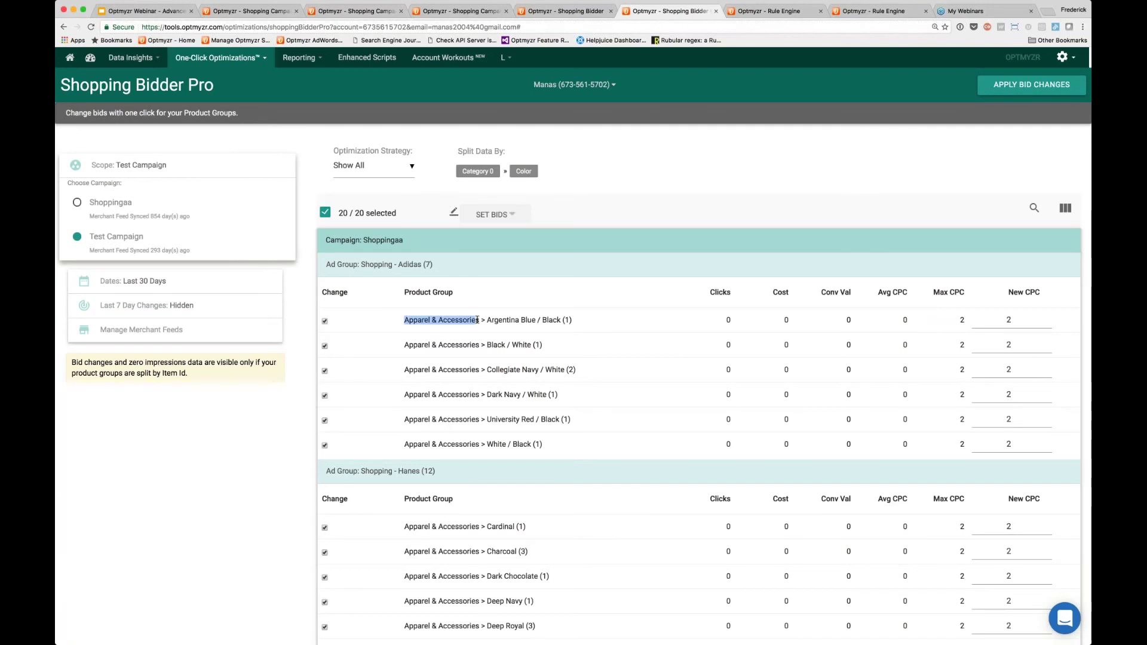
drag(572, 320, 541, 345)
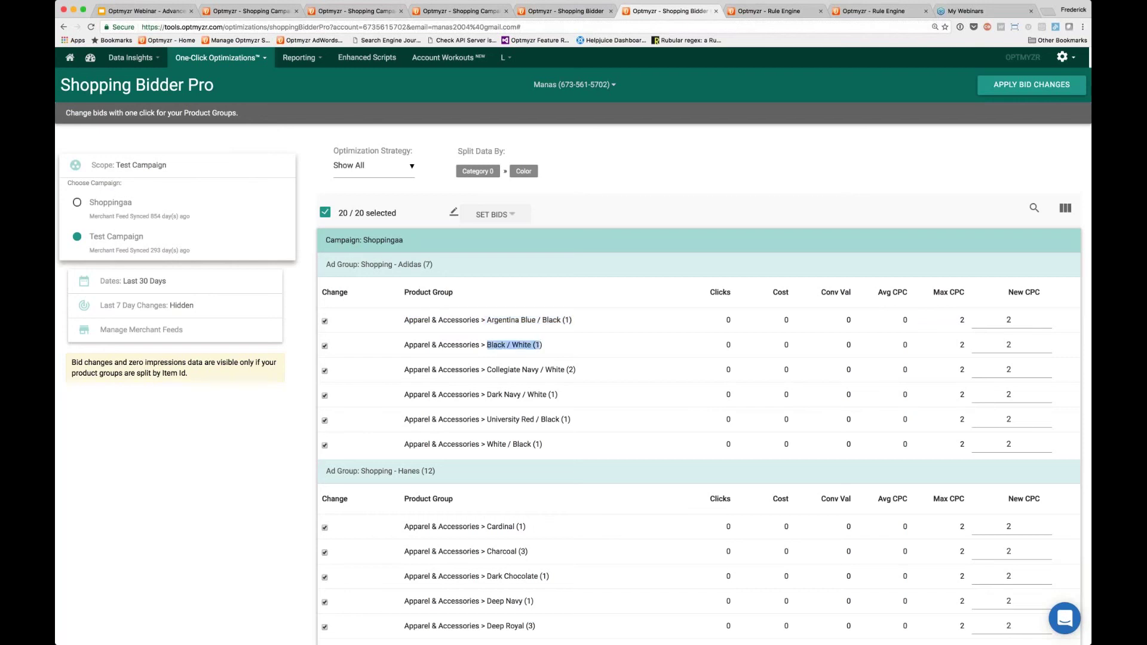
click(516, 370)
scroll(551, 372, down, 3)
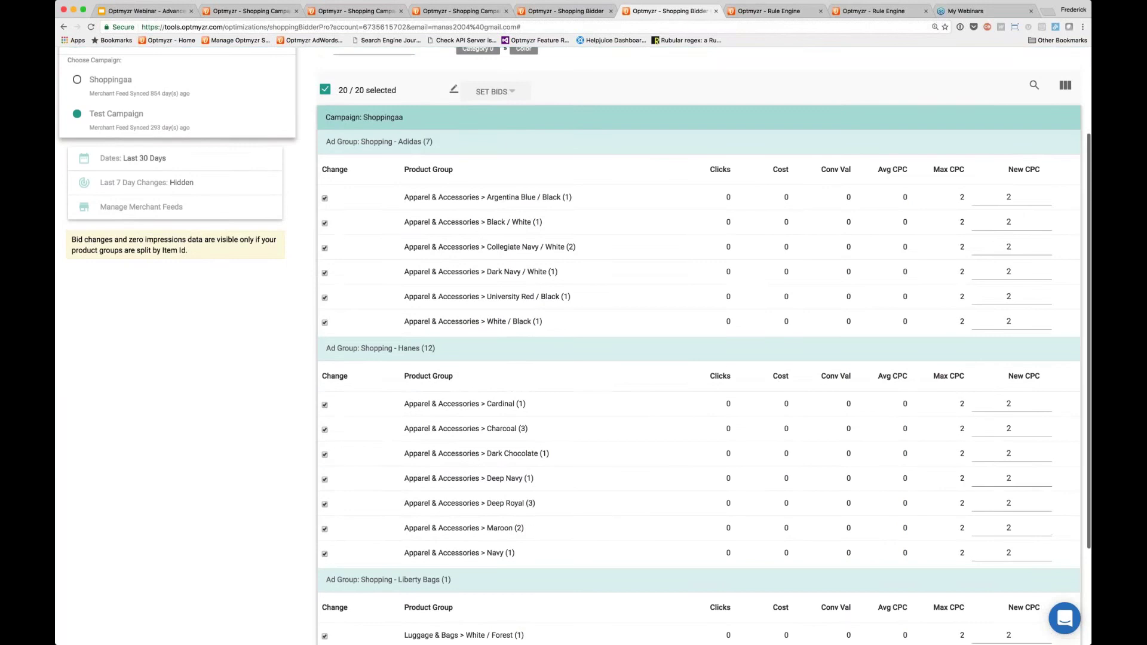
scroll(574, 346, down, 1)
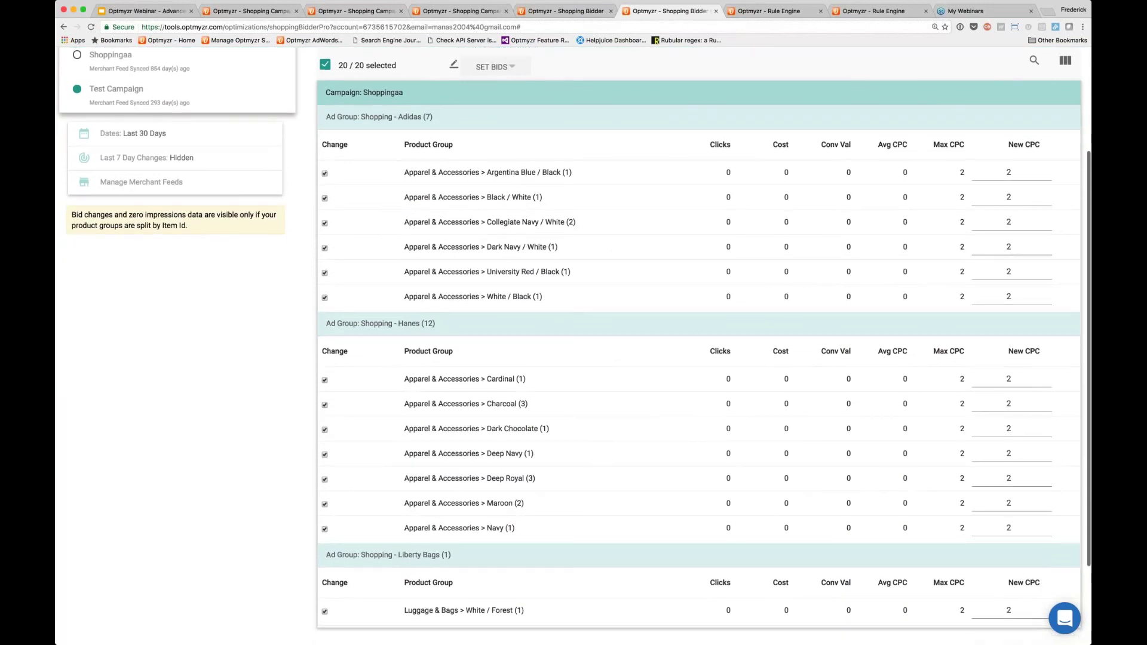
scroll(699, 347, down, 3)
scroll(574, 347, down, 1)
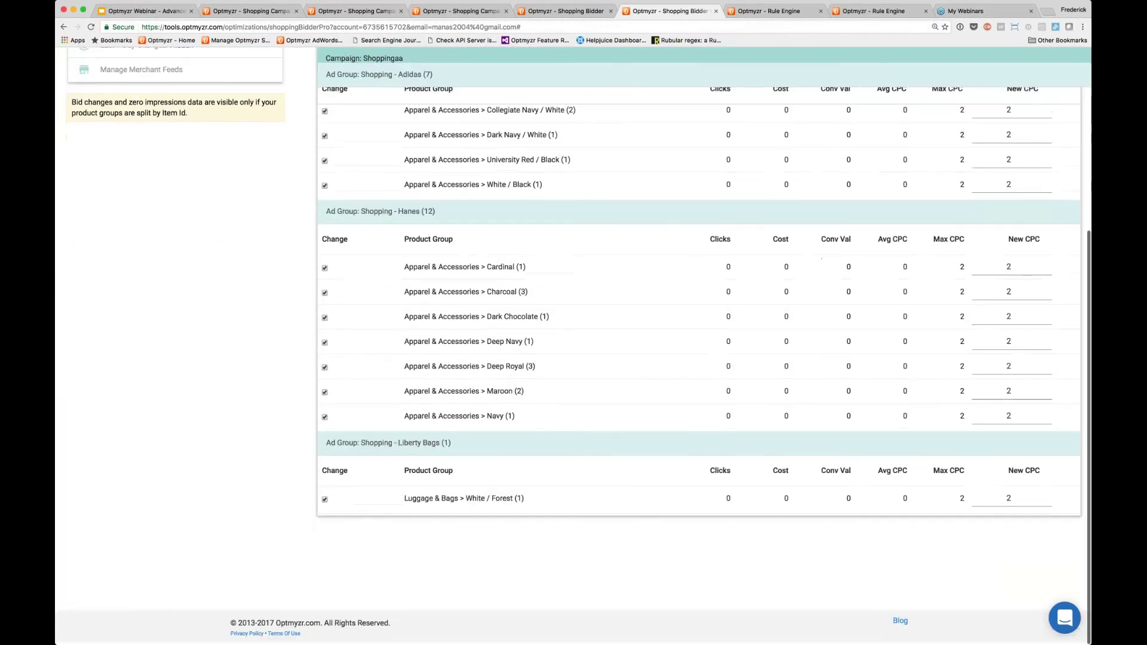
- Increase the new bids of all selected product groups by 10%
scroll(573, 346, up, 5)
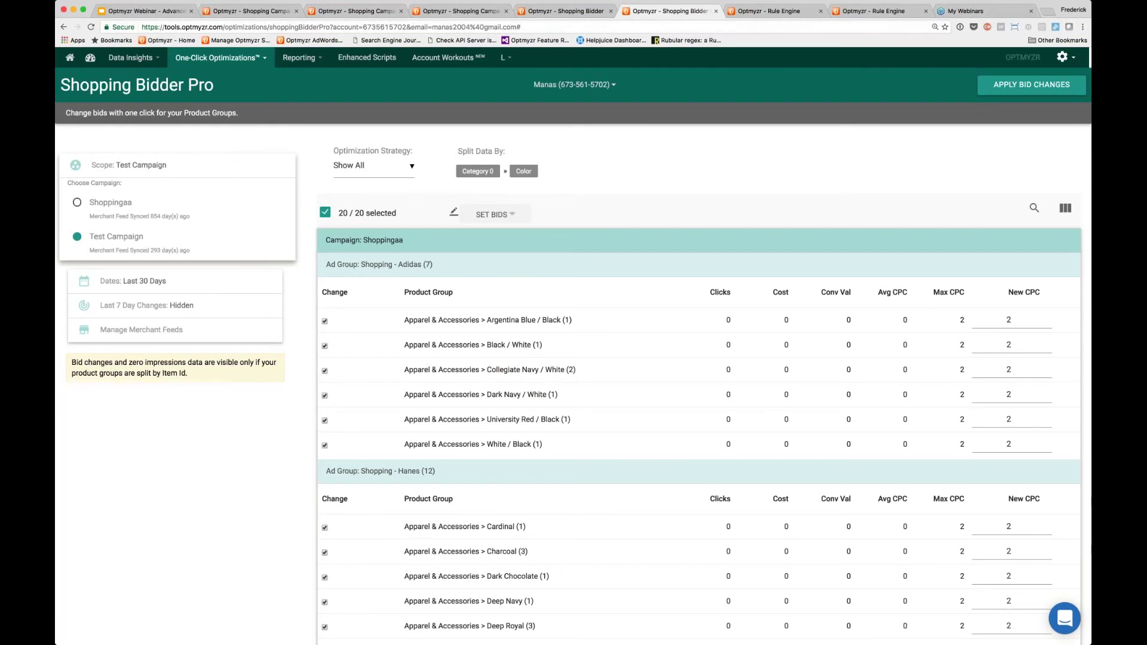
click(511, 216)
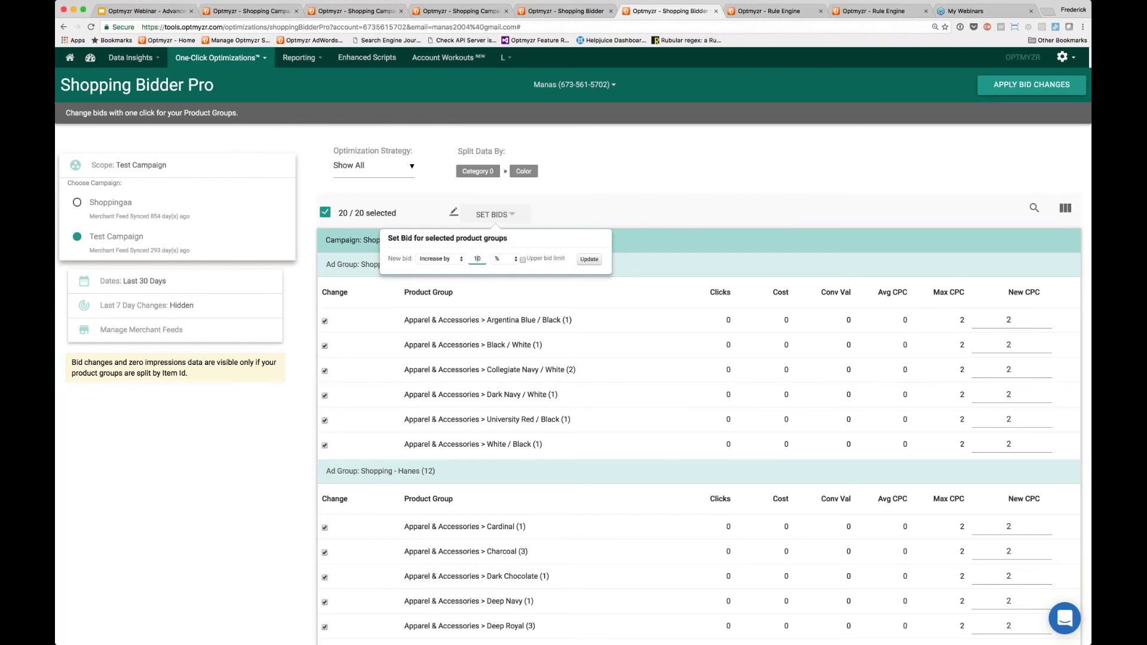
click(589, 260)
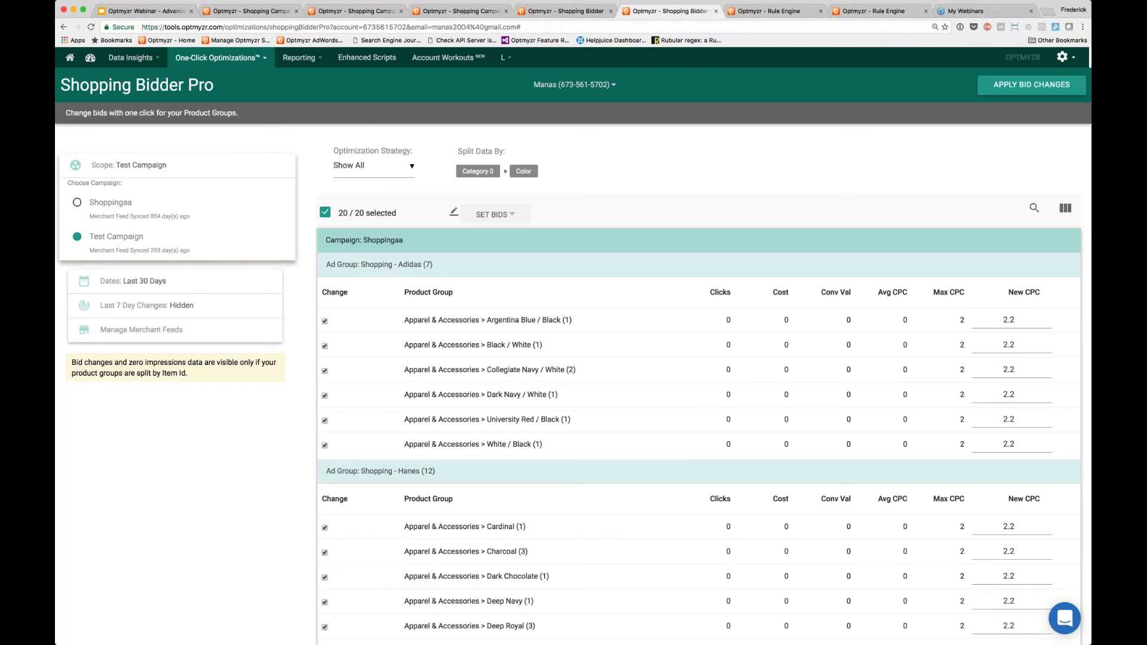
- Switch to the Rule Engine and delete the Group 6 rule group
click(796, 13)
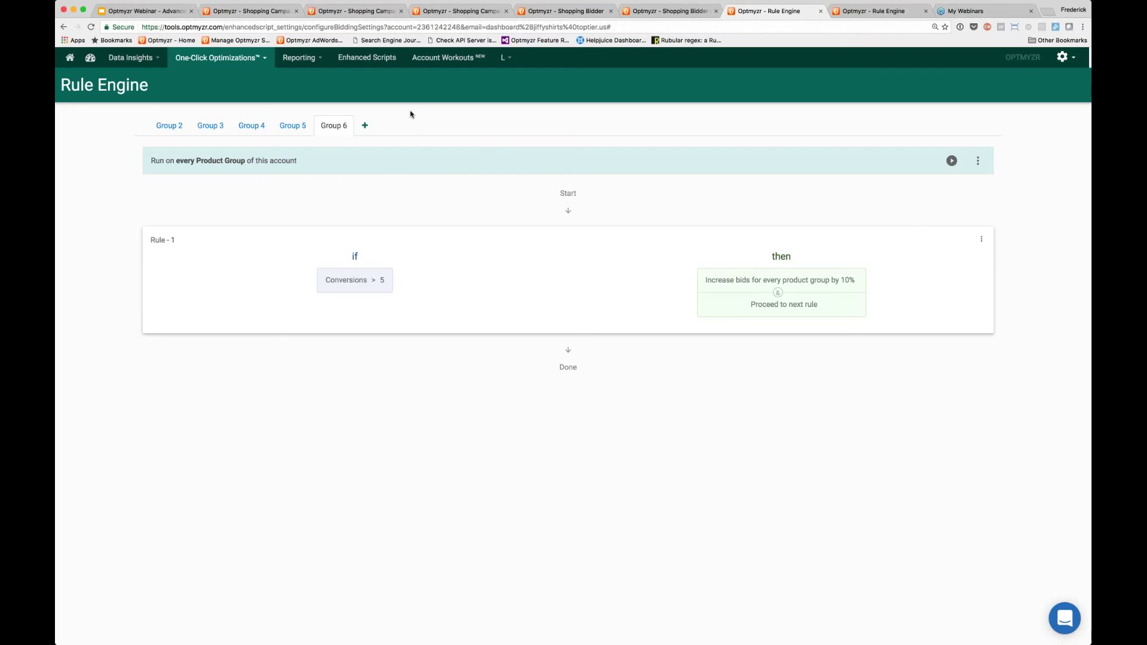
click(978, 160)
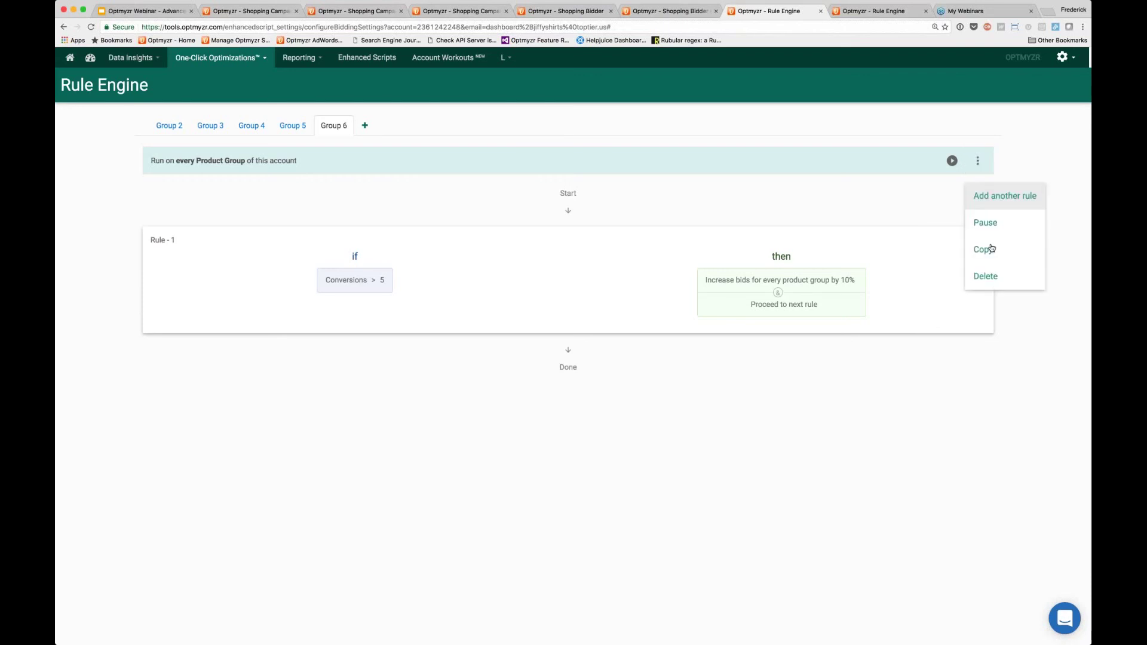
click(989, 273)
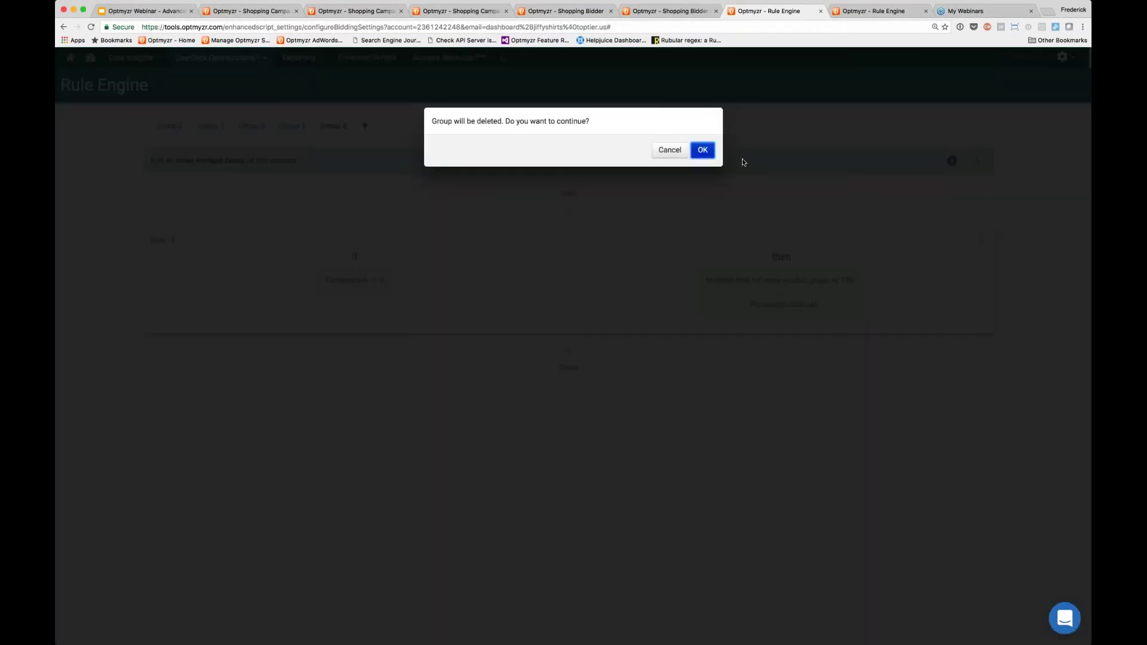
key(Return)
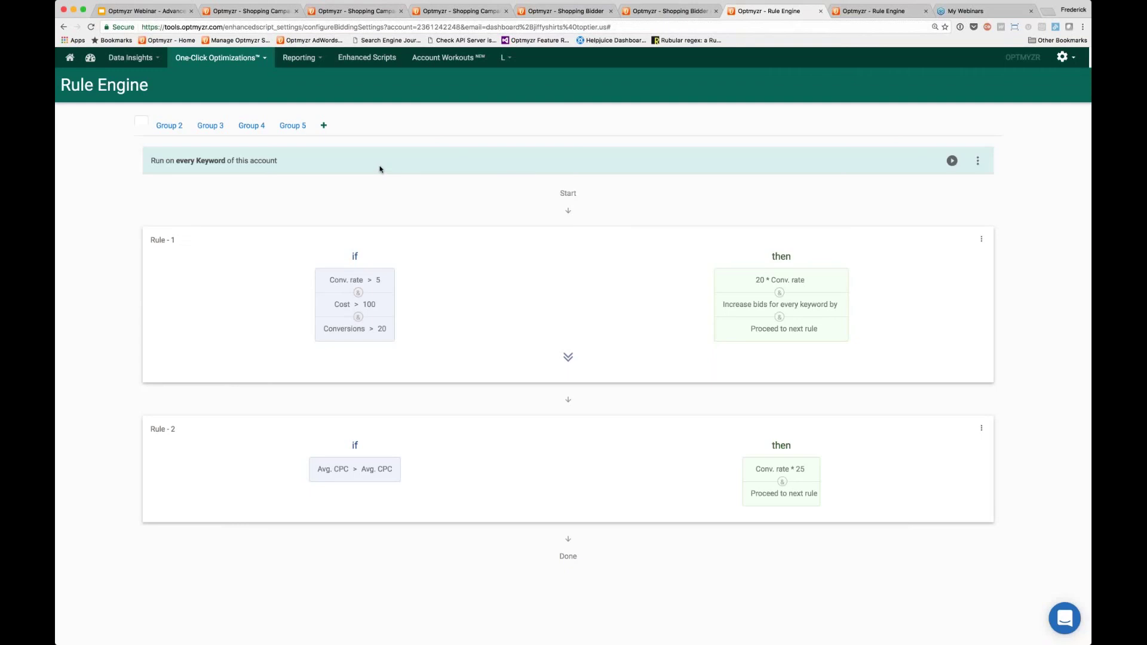
- Create a new rule group that runs on every product group, with the condition Cost > 10
click(323, 125)
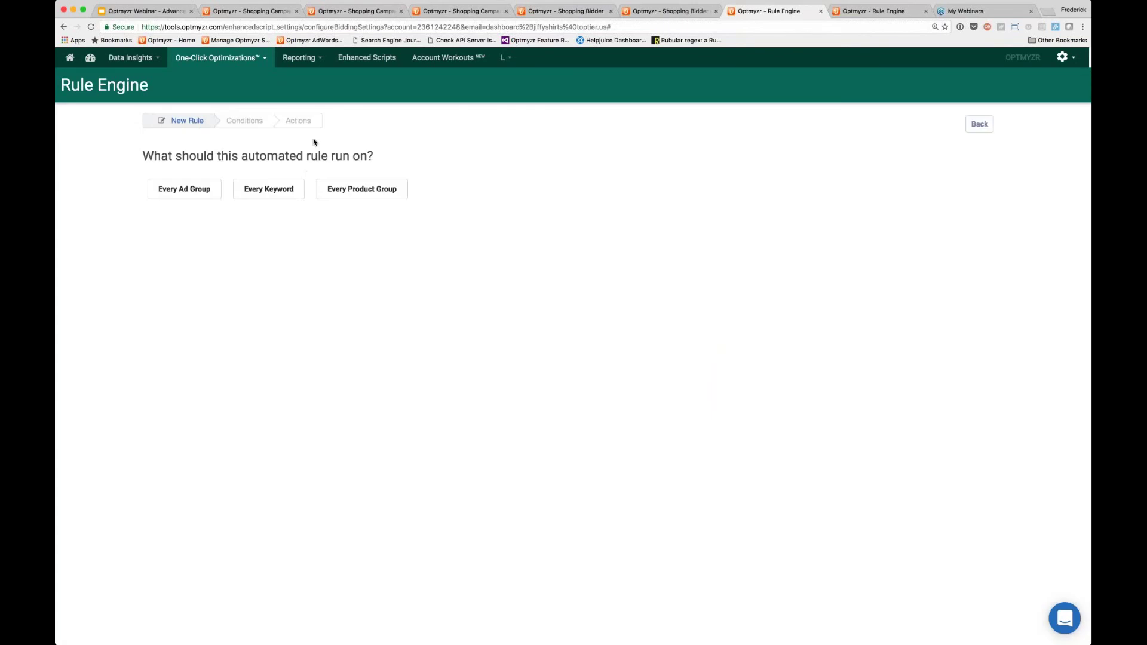
click(367, 195)
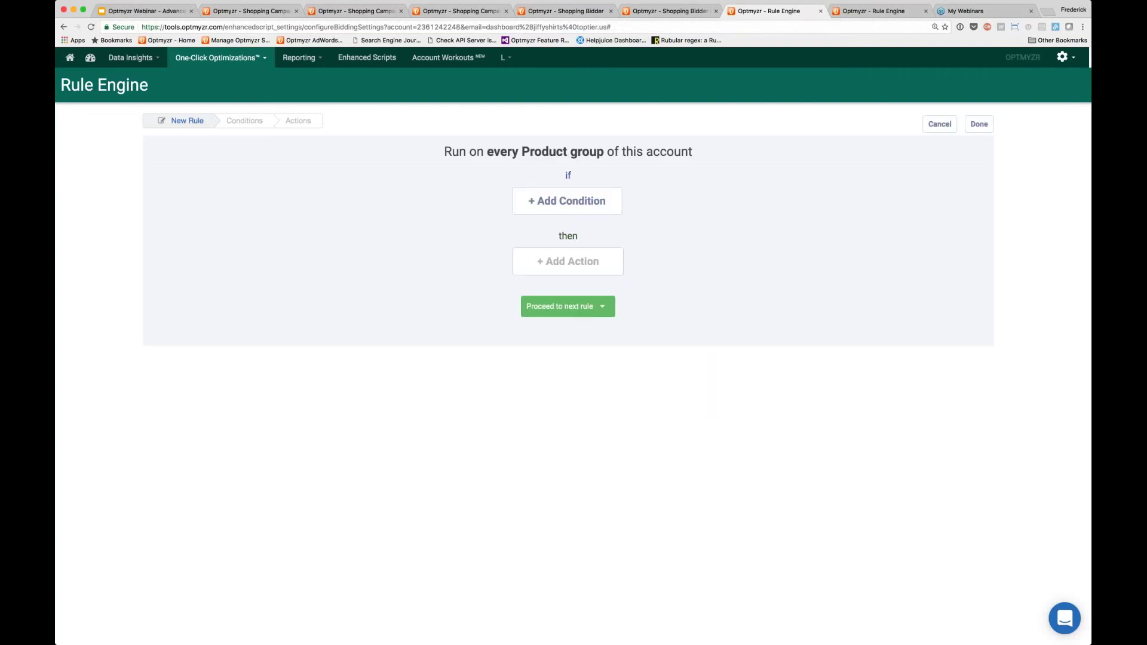
click(572, 203)
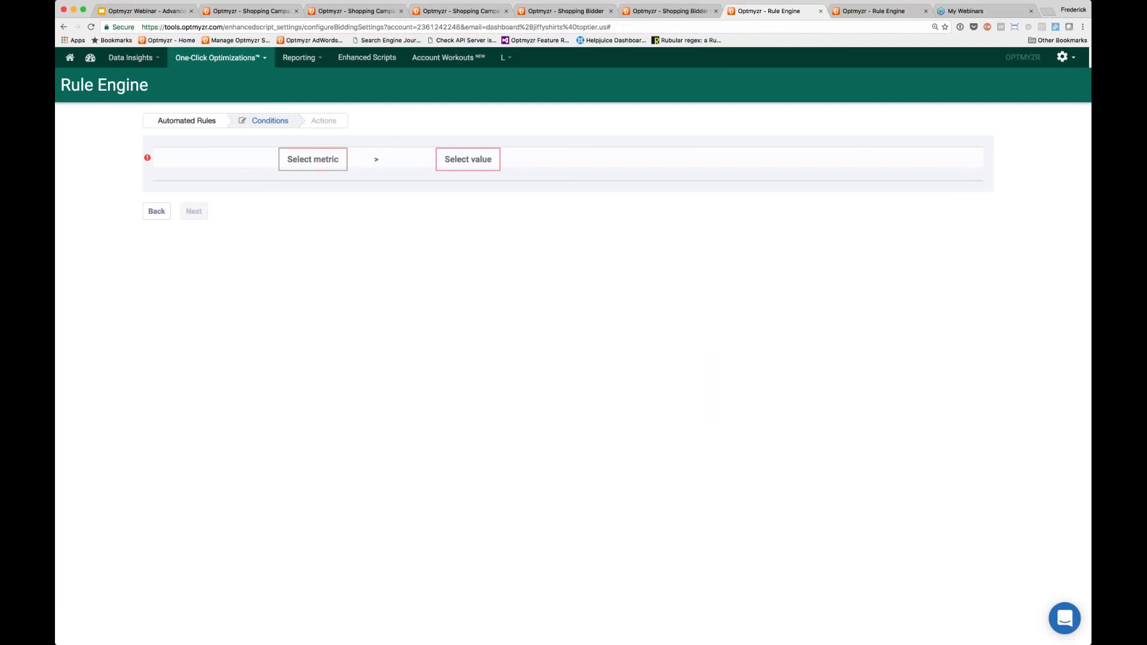
click(313, 160)
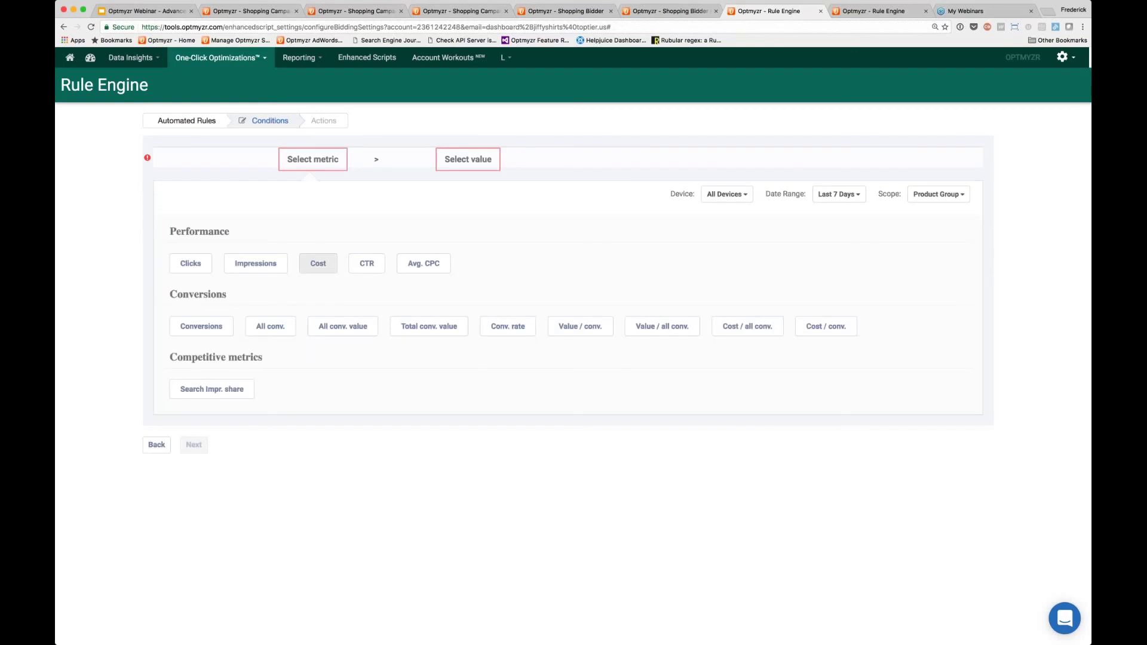
click(318, 262)
click(468, 160)
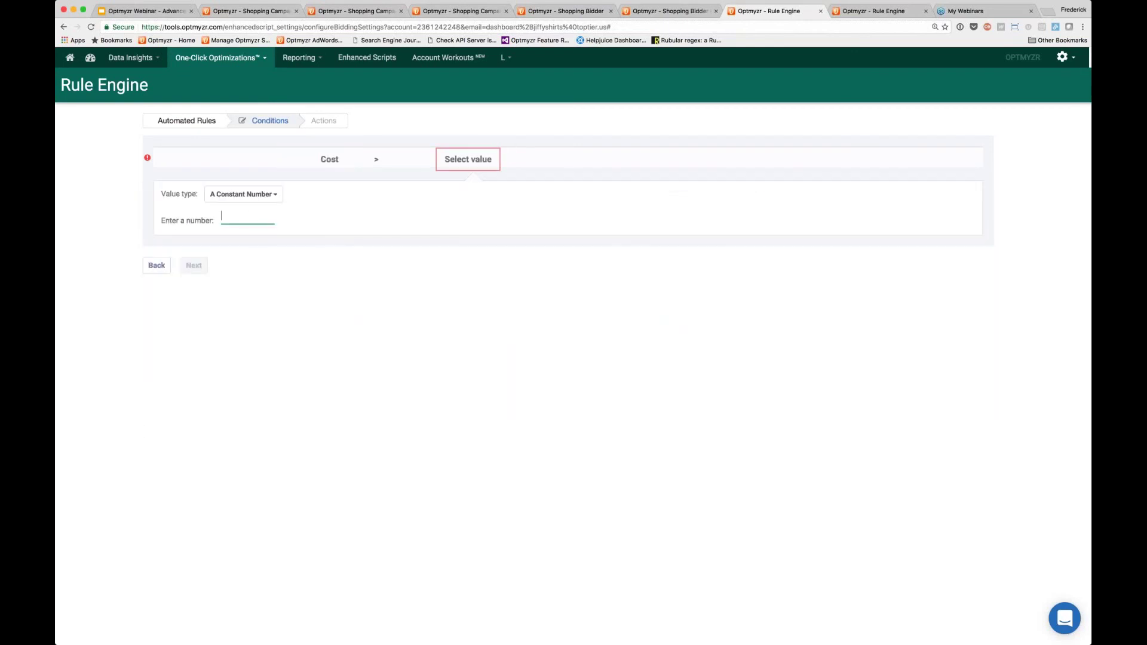
text(10)
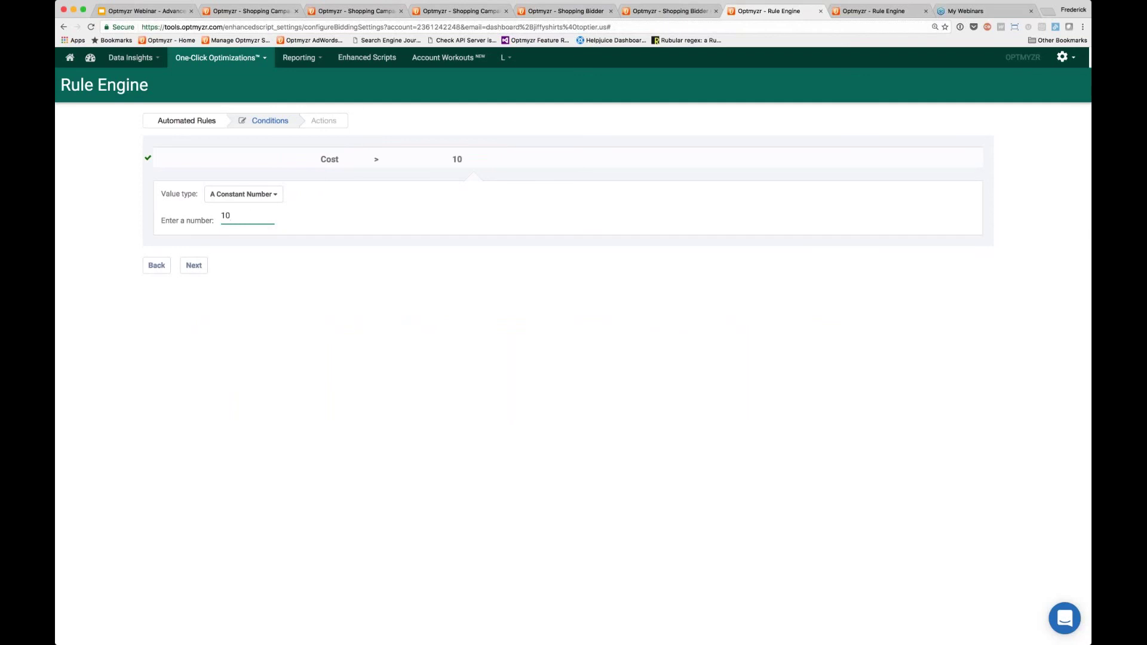
- Set the Cost condition's date range to Last 30 Days and open a new action for the rule
click(329, 159)
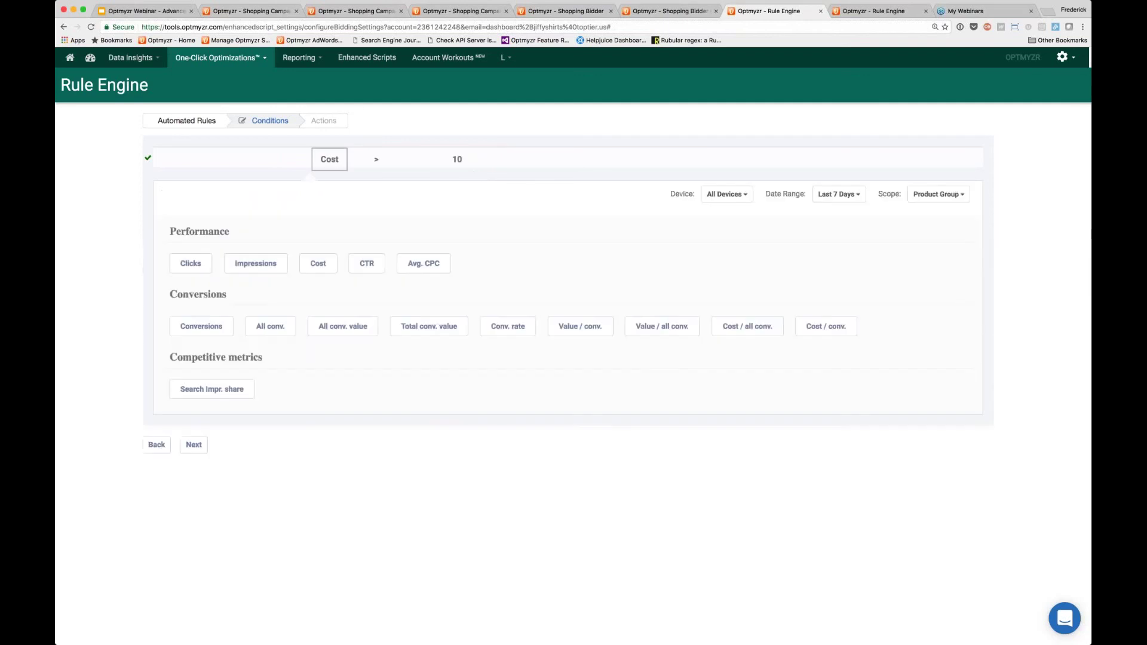
click(744, 196)
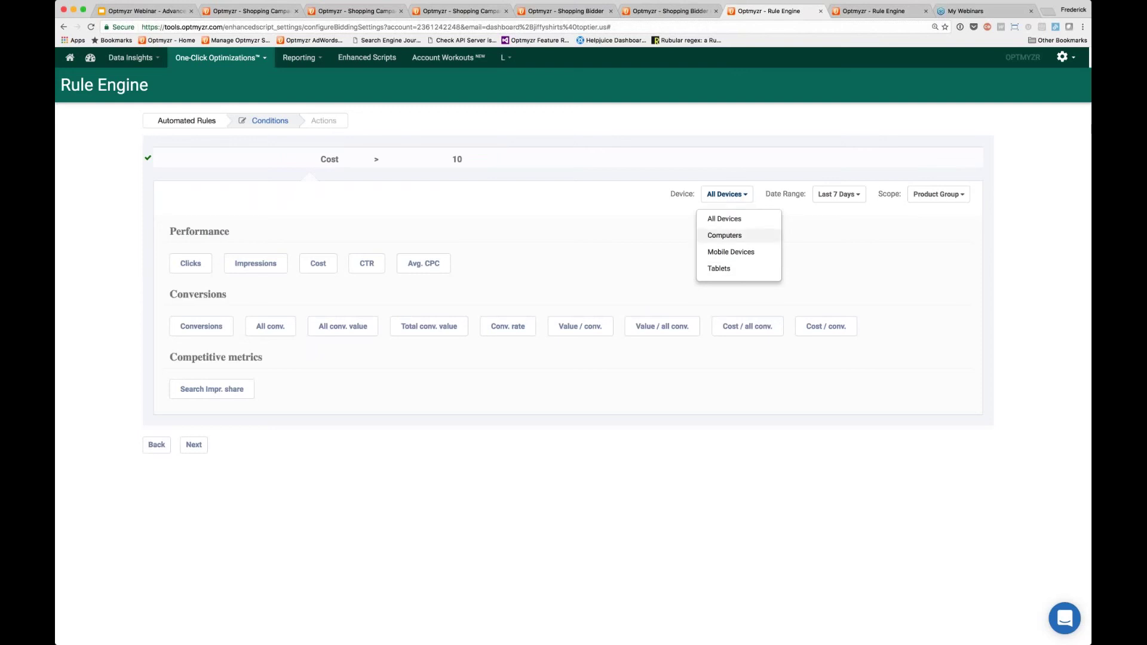
click(843, 197)
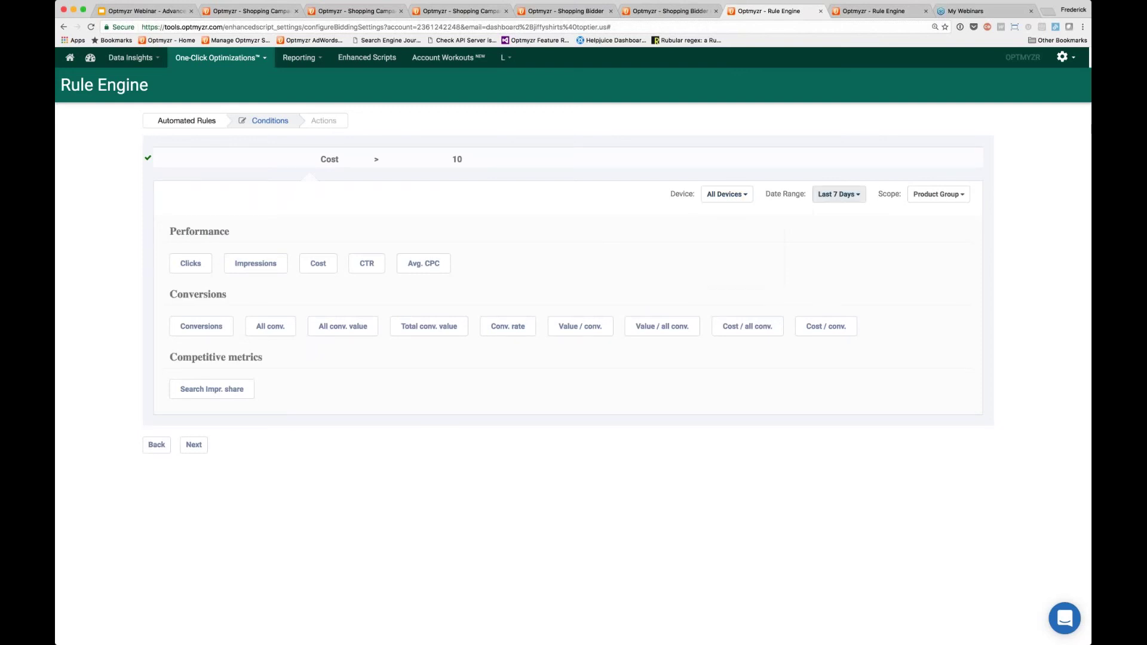
click(843, 198)
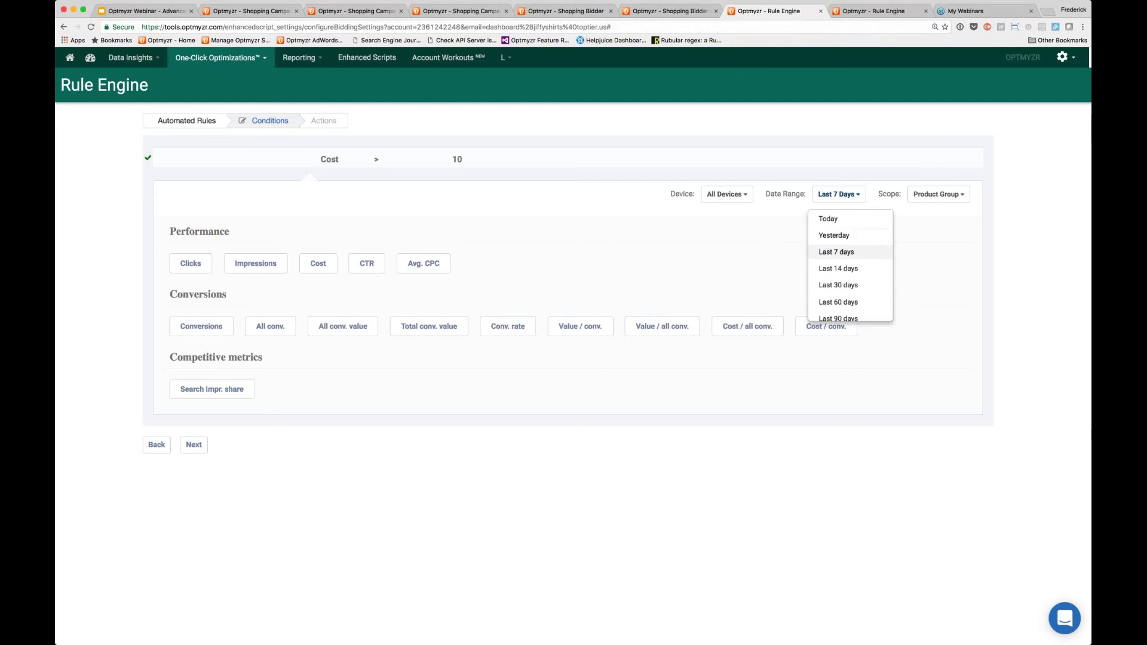
click(839, 301)
click(835, 194)
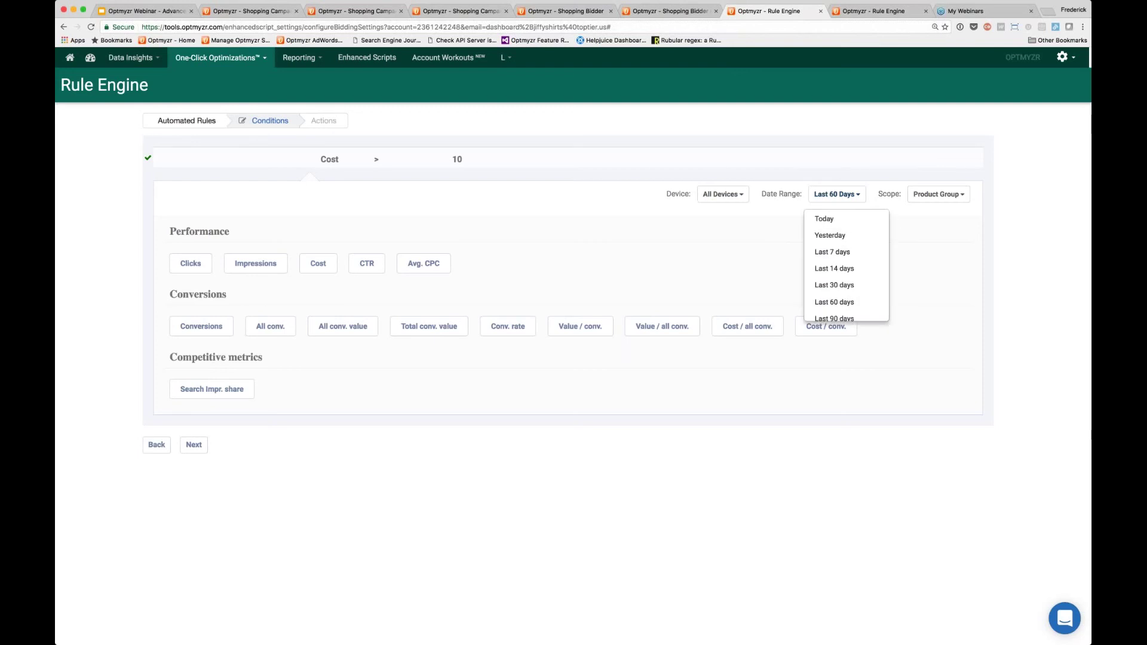
click(834, 285)
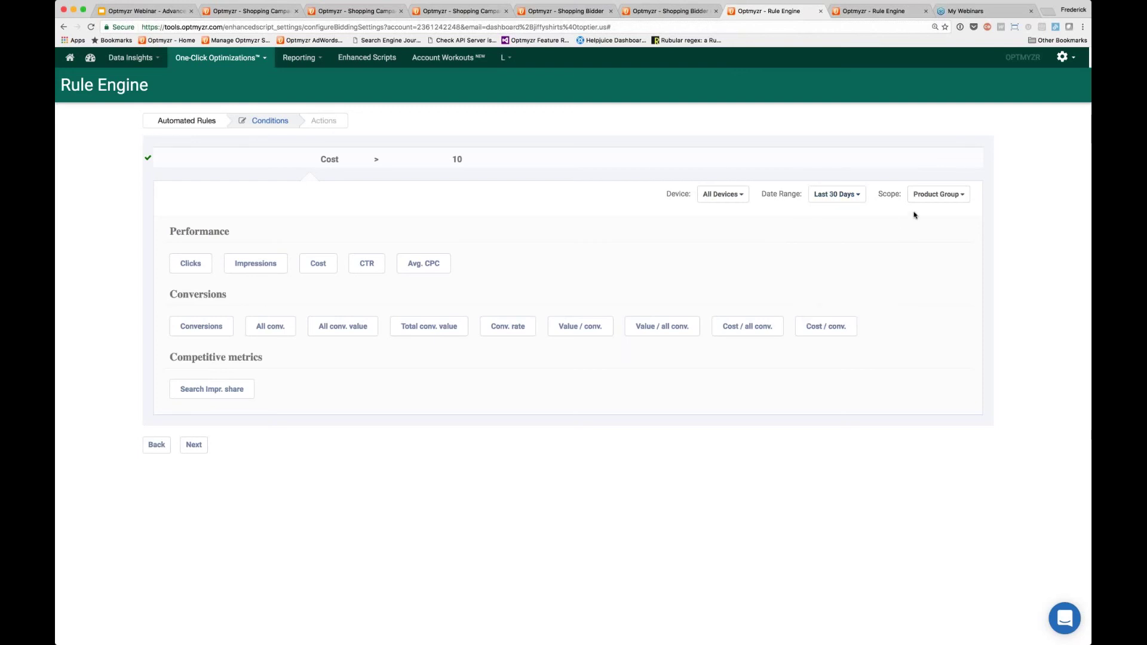
click(938, 194)
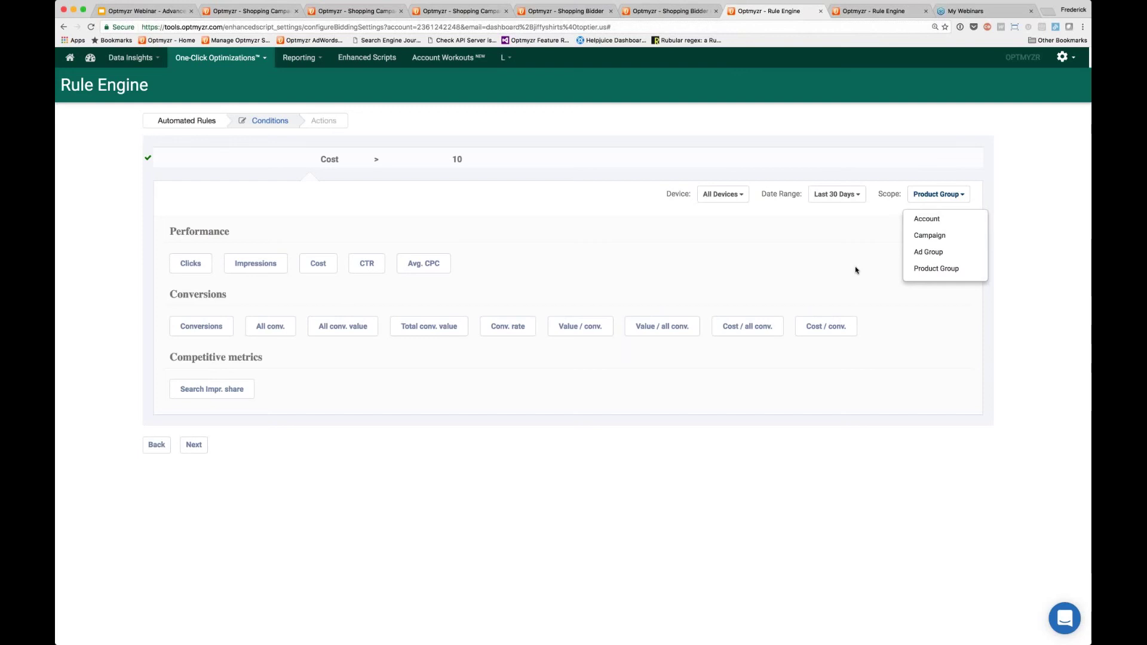
click(846, 237)
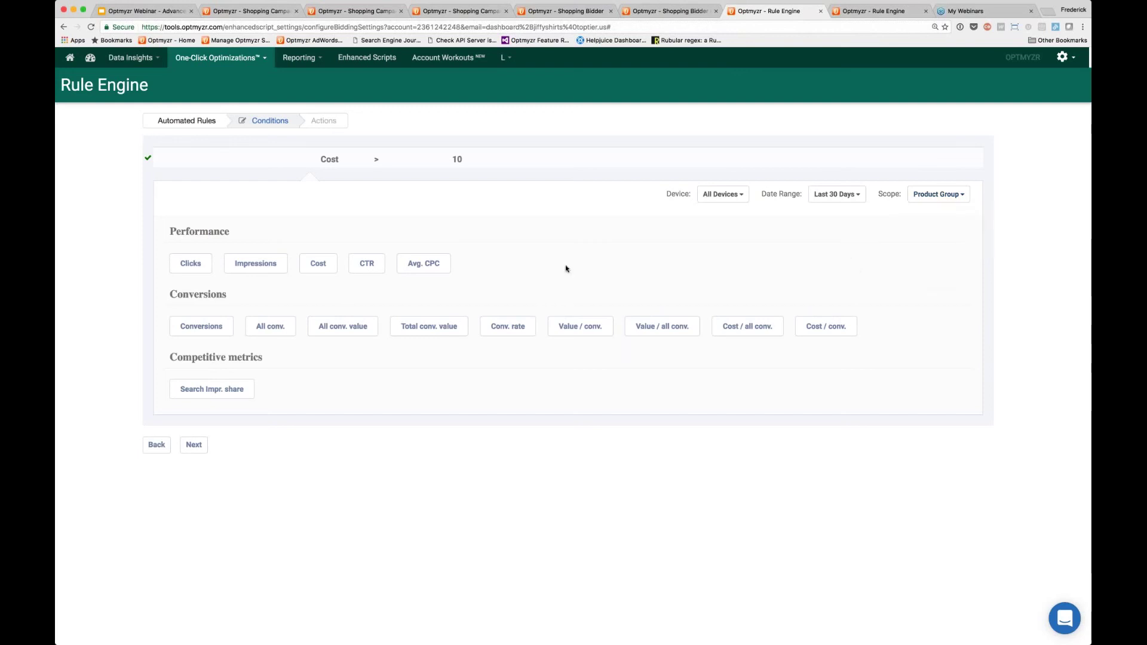
click(203, 442)
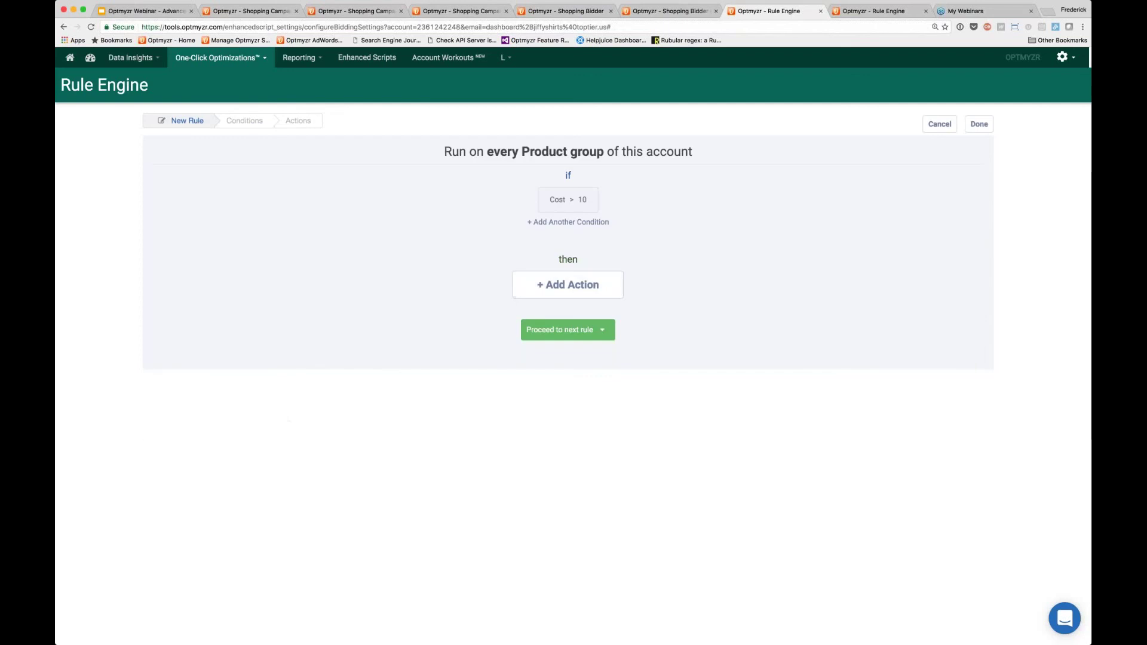
click(567, 285)
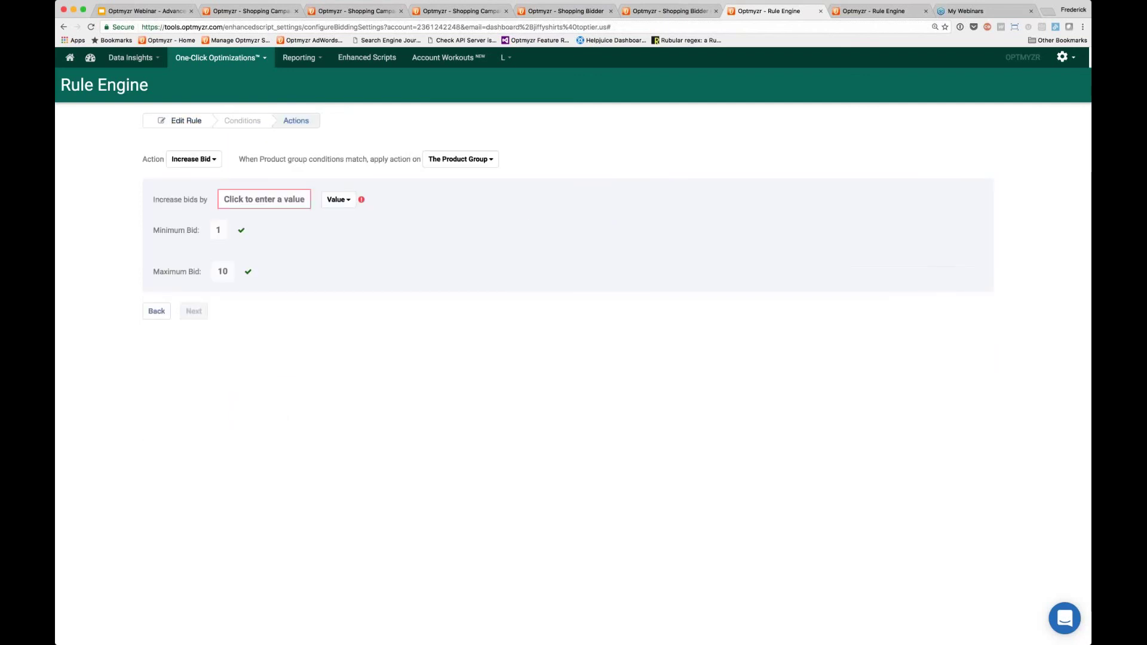
- Set the rule's action to Set Bid using the expression Conv. rate * 25
click(194, 159)
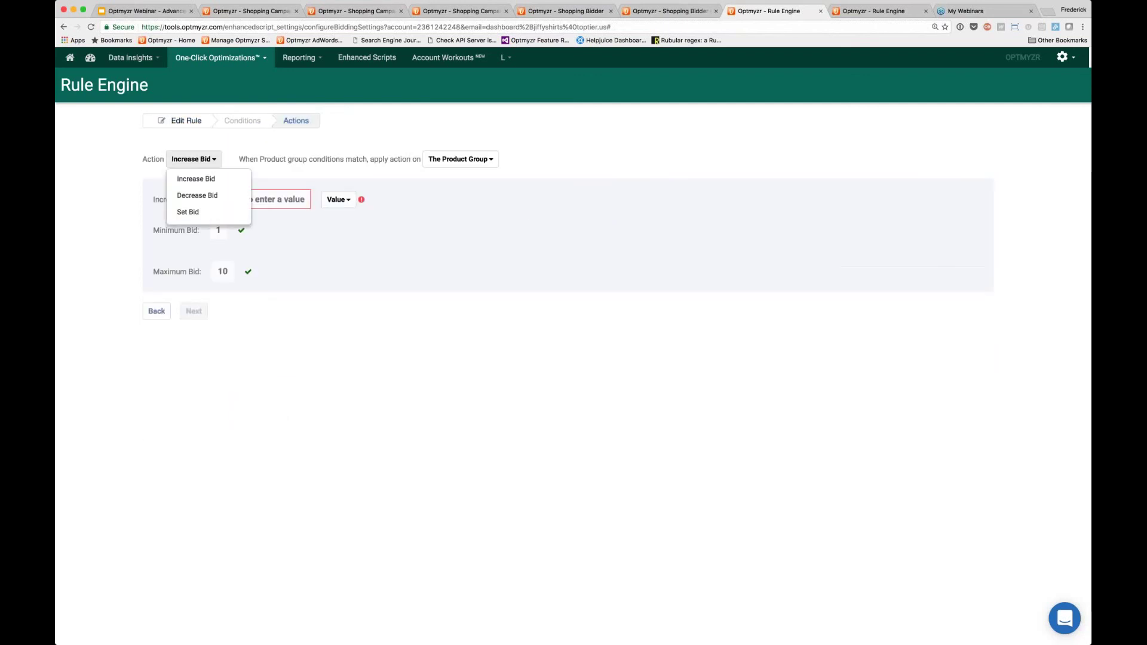
click(196, 214)
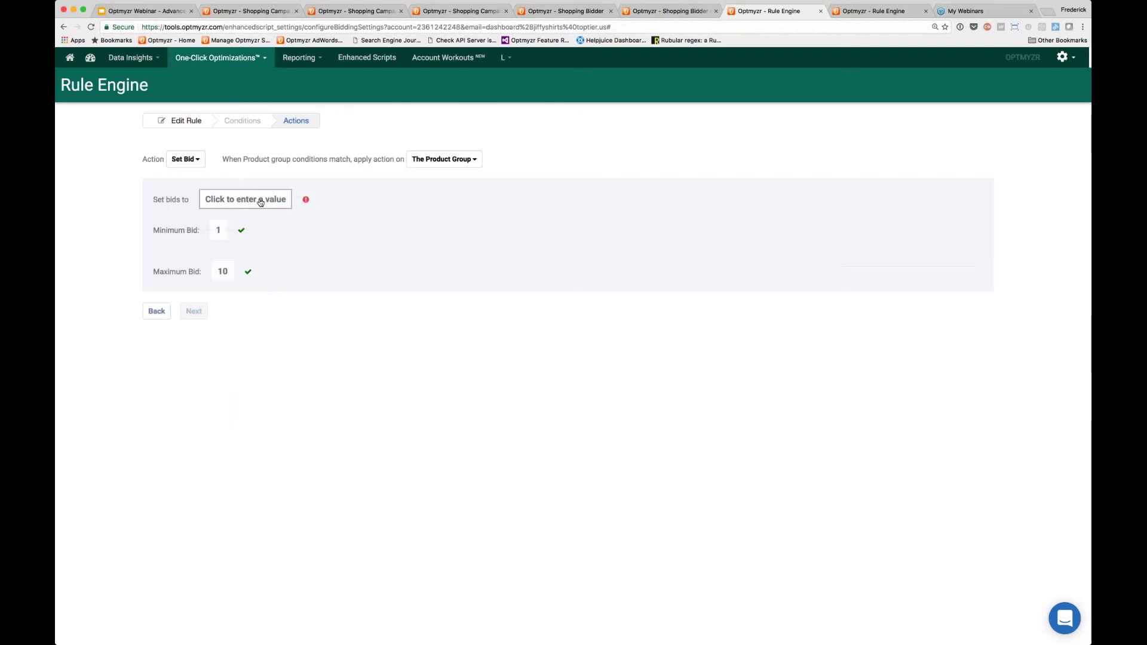
click(261, 201)
click(243, 237)
click(239, 295)
click(214, 267)
mouse_move(214, 317)
mouse_move(226, 299)
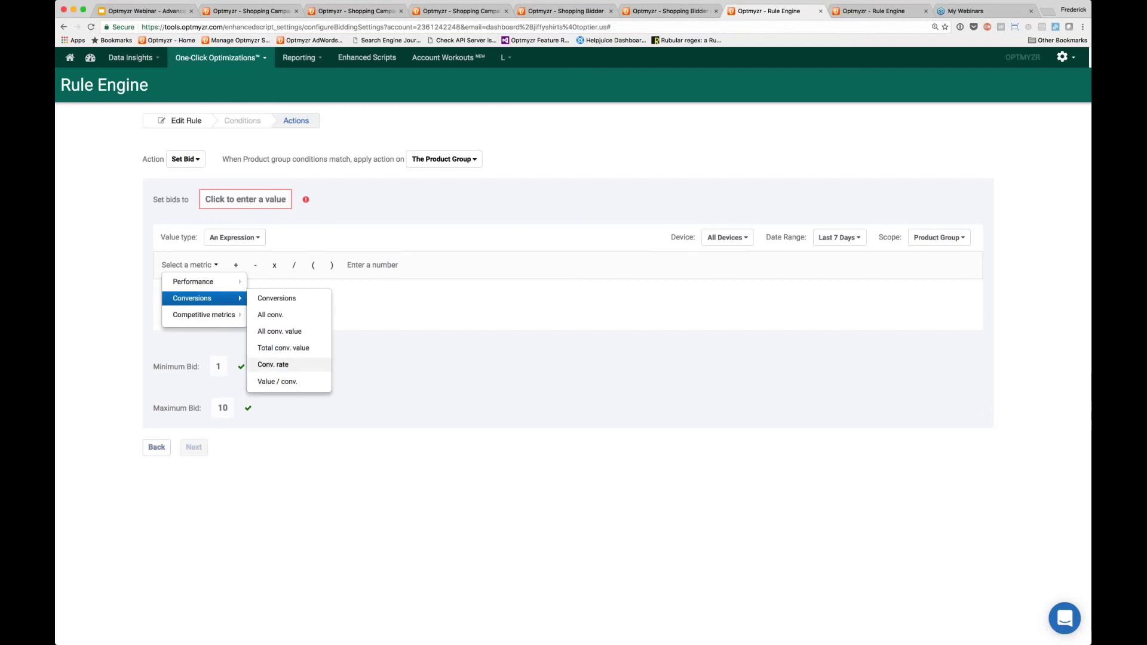
click(273, 365)
click(274, 265)
click(377, 265)
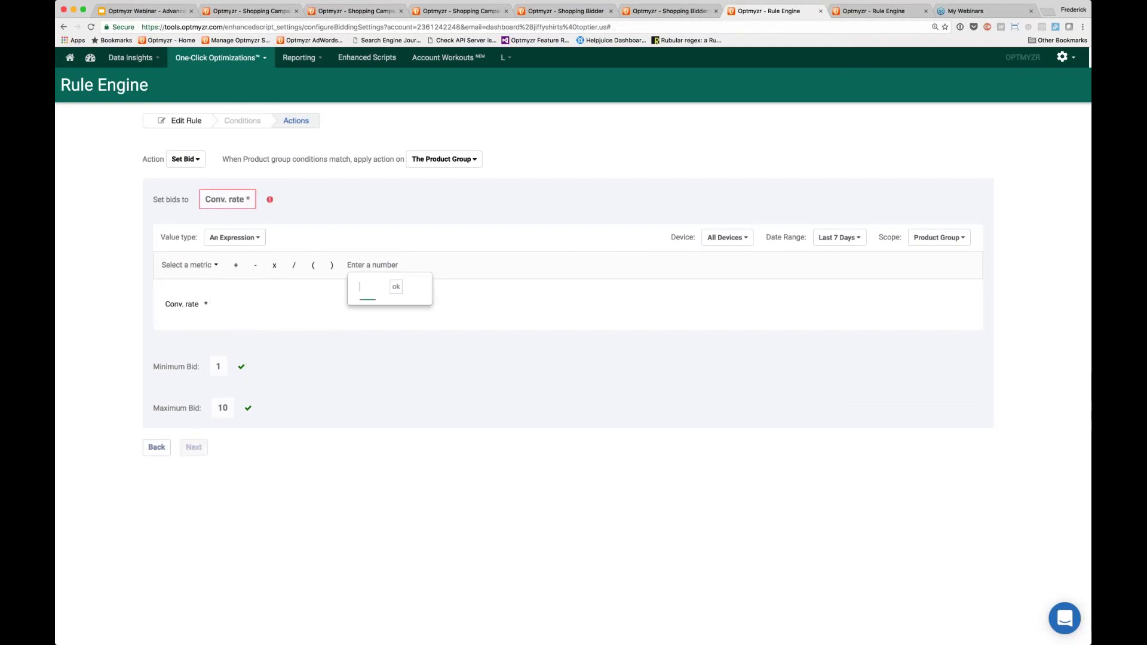
text(25)
key(Return)
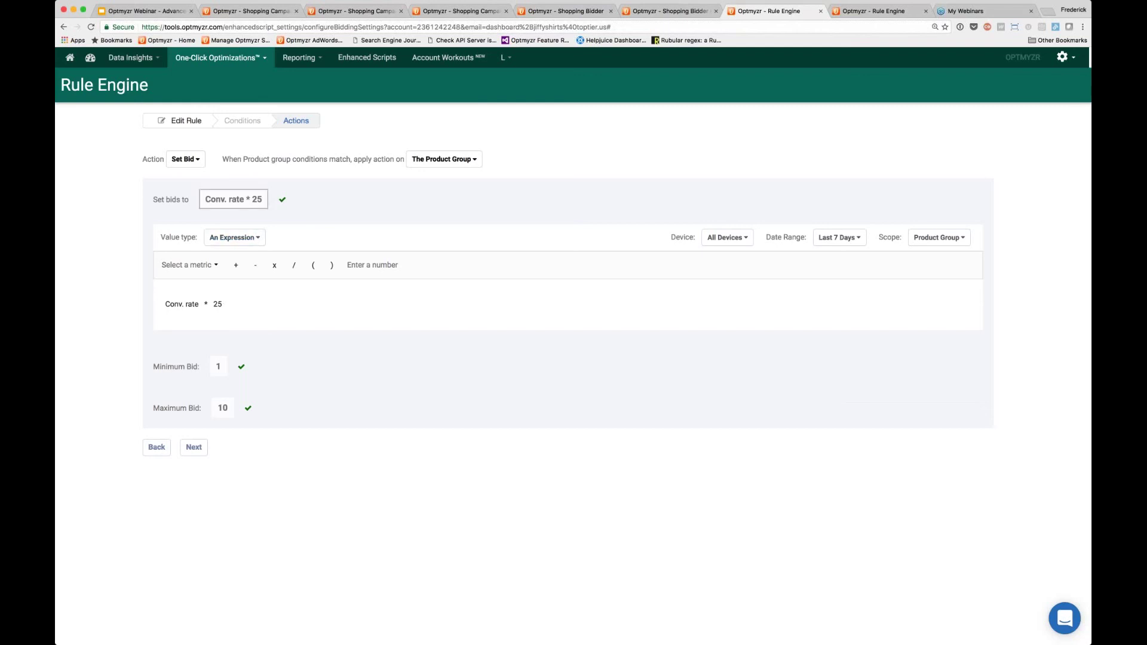
- Change the action to Increase Bid by a constant 10 percent and save the rule
click(185, 159)
click(196, 179)
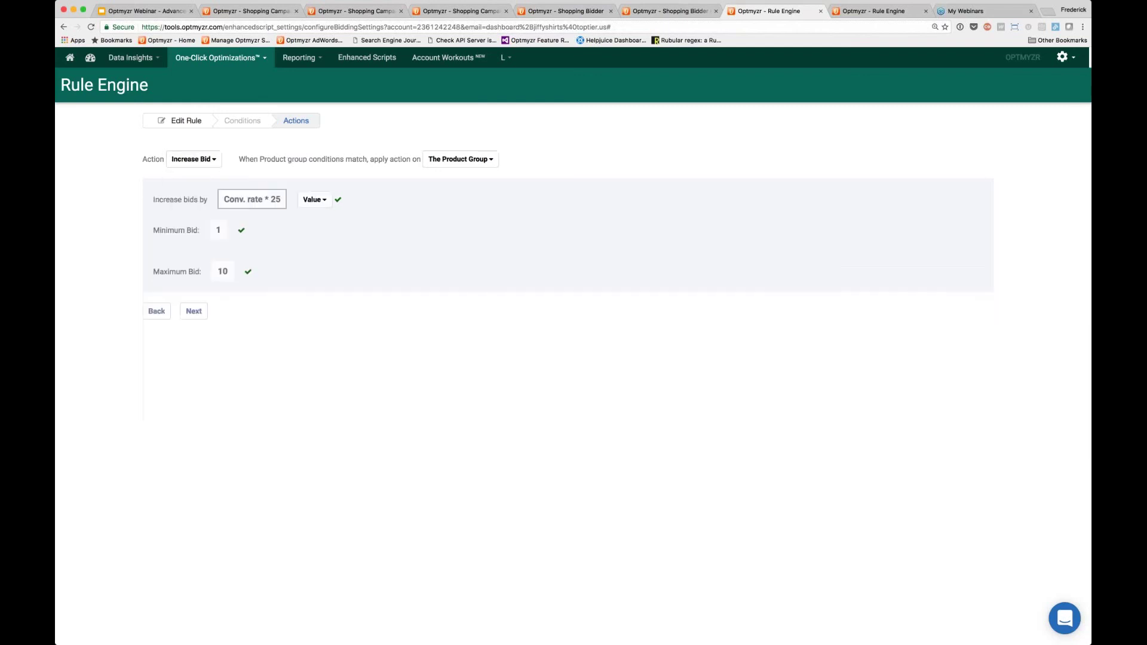
click(315, 200)
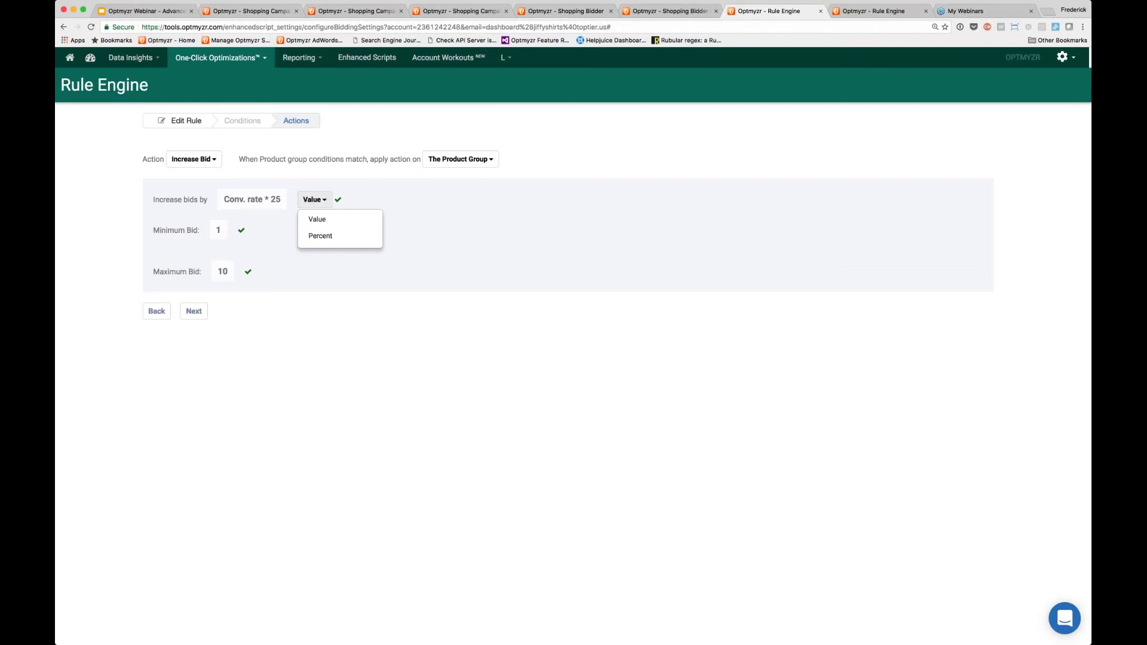
click(321, 235)
click(234, 203)
text(10)
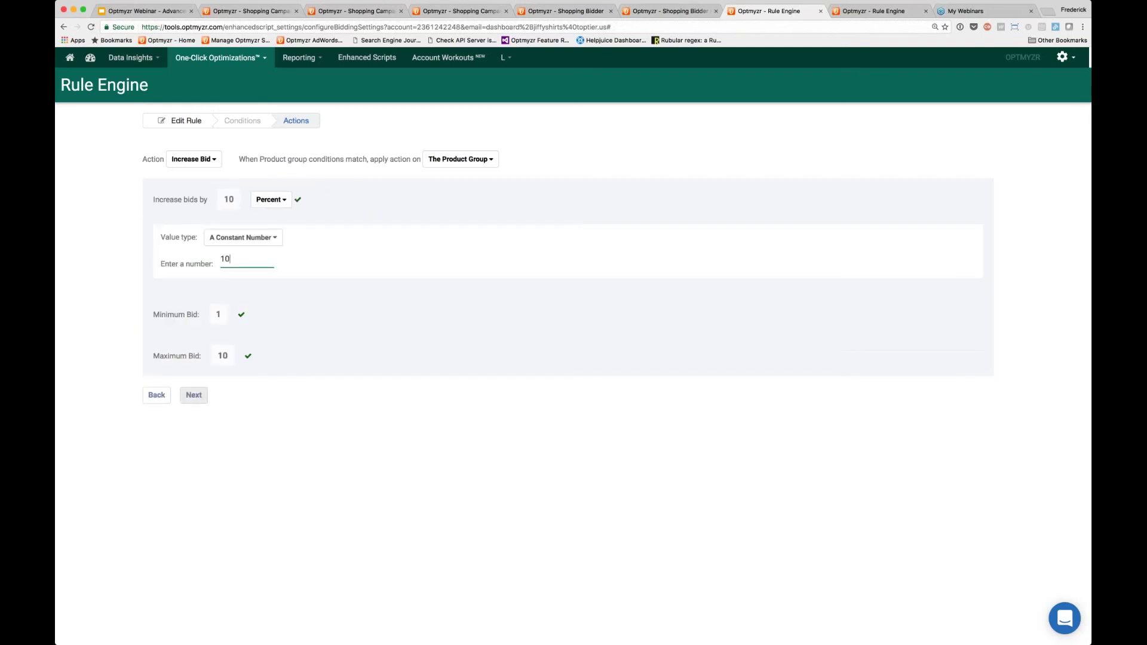
key(Return)
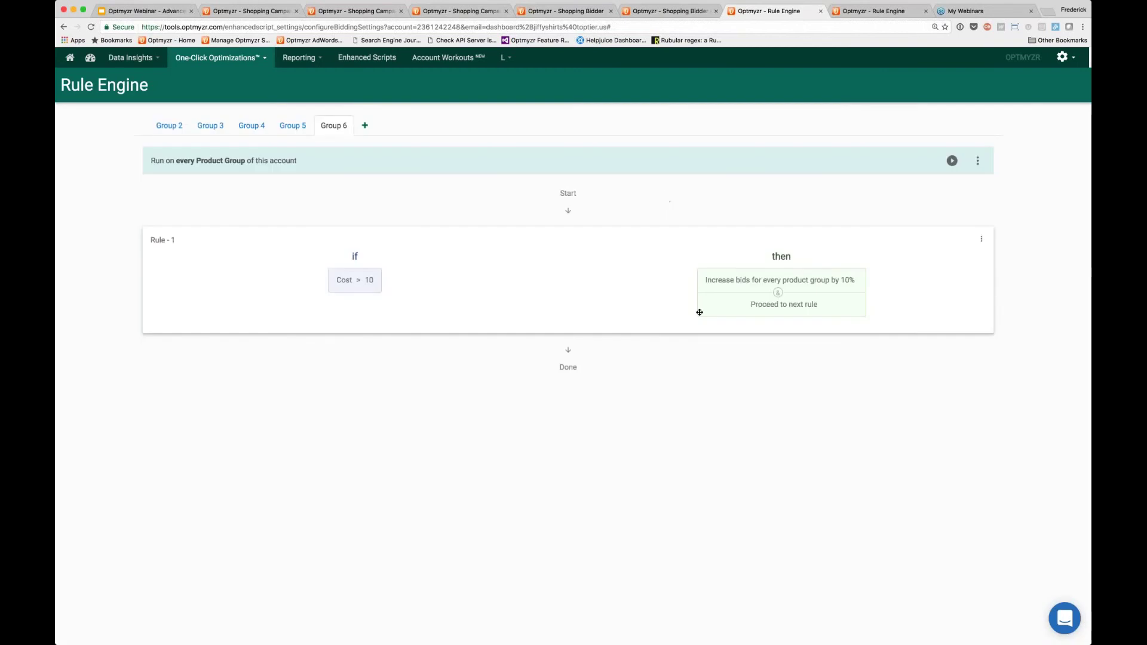
click(982, 239)
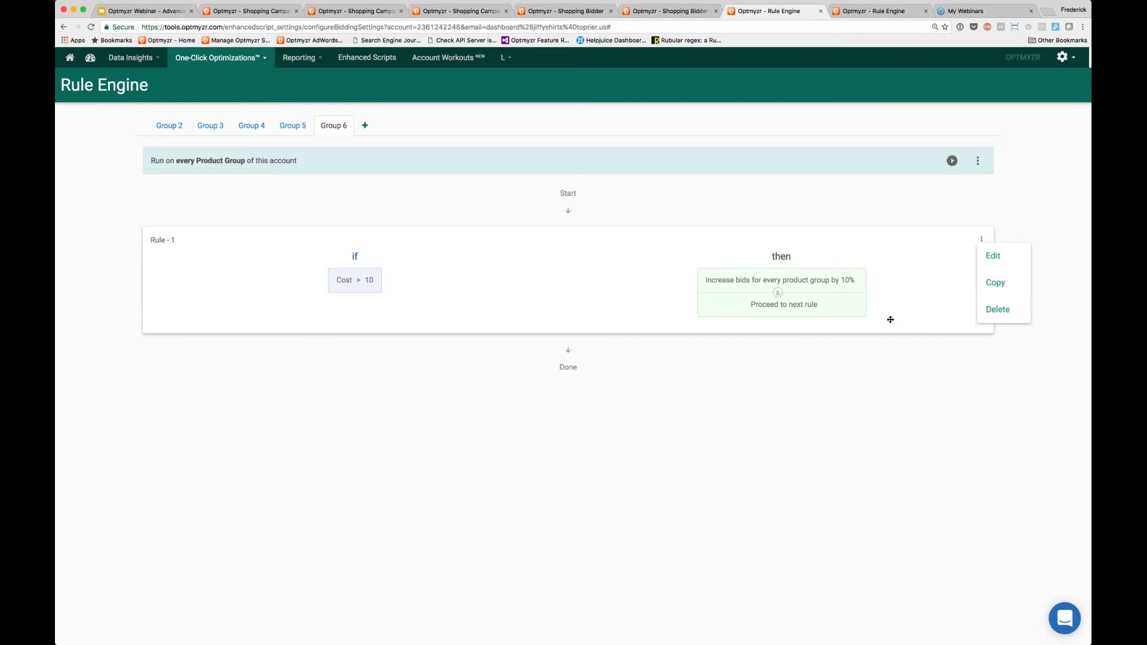
scroll(890, 320, down, 1)
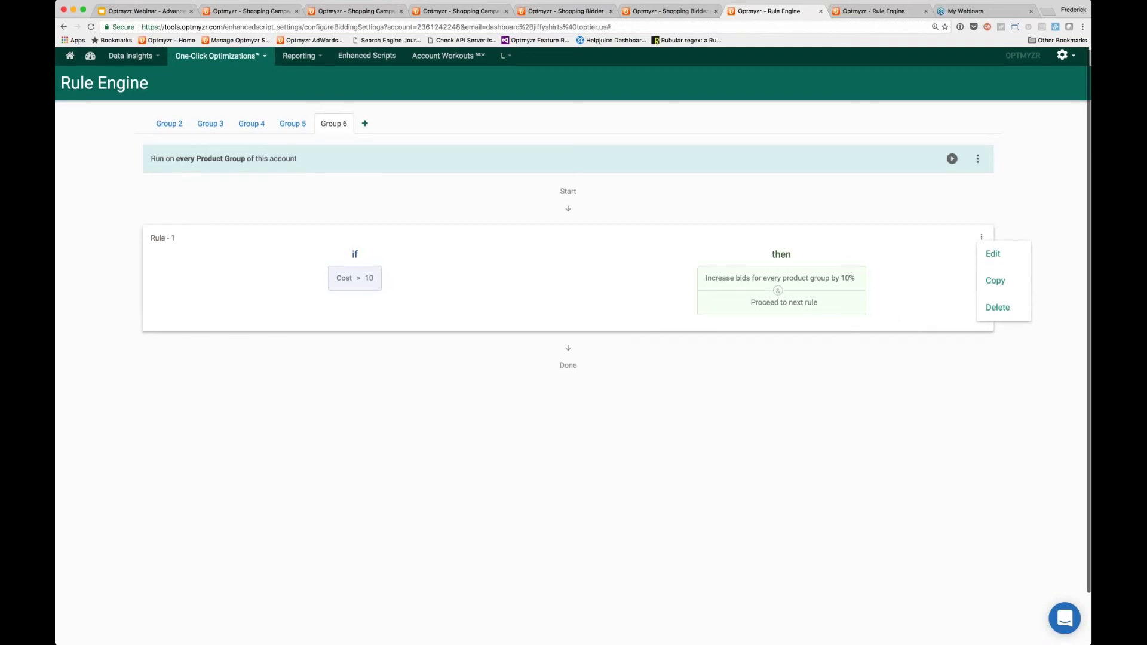
scroll(356, 281, down, 1)
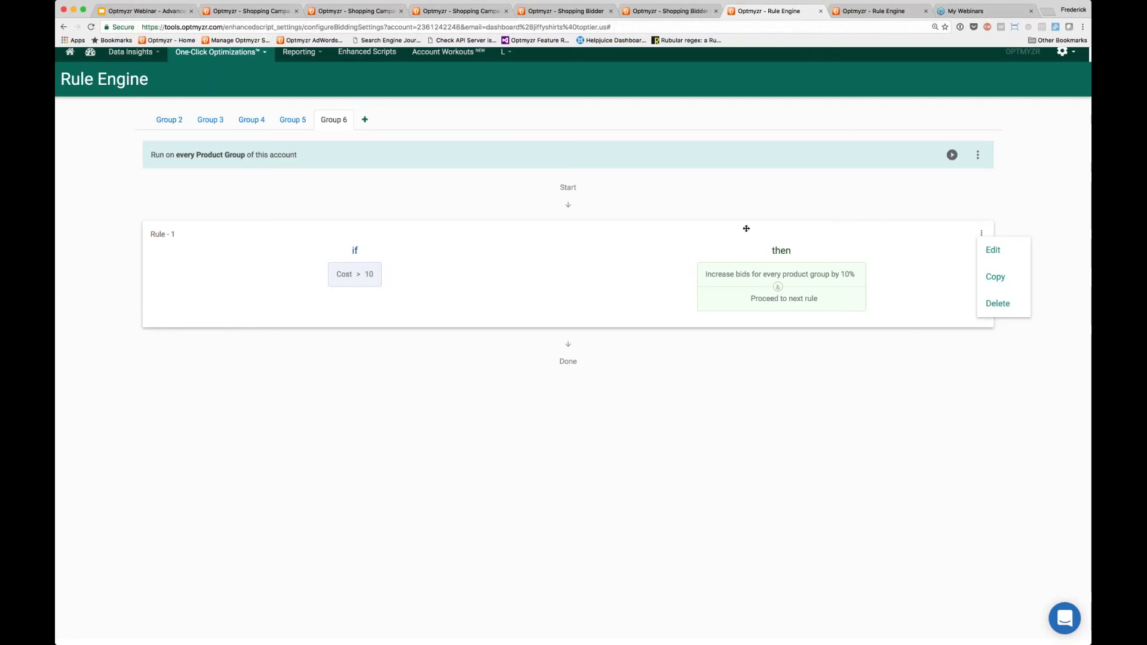
- Preview the bid suggestions that the Group 6 rule generates for the account's product groups
click(952, 169)
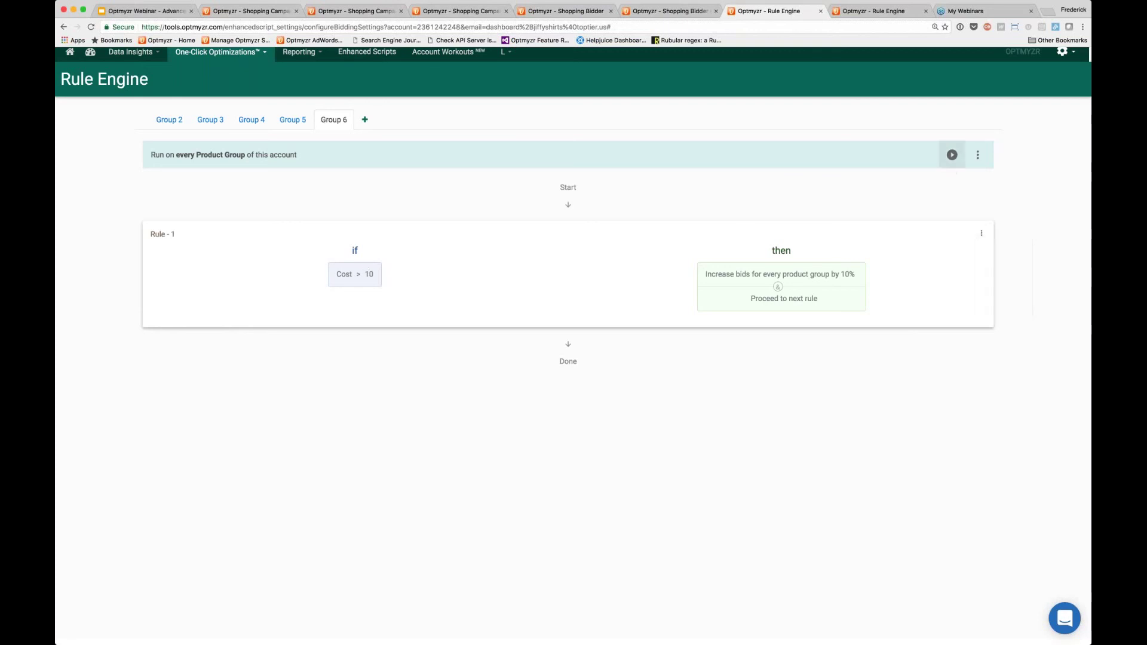
click(954, 156)
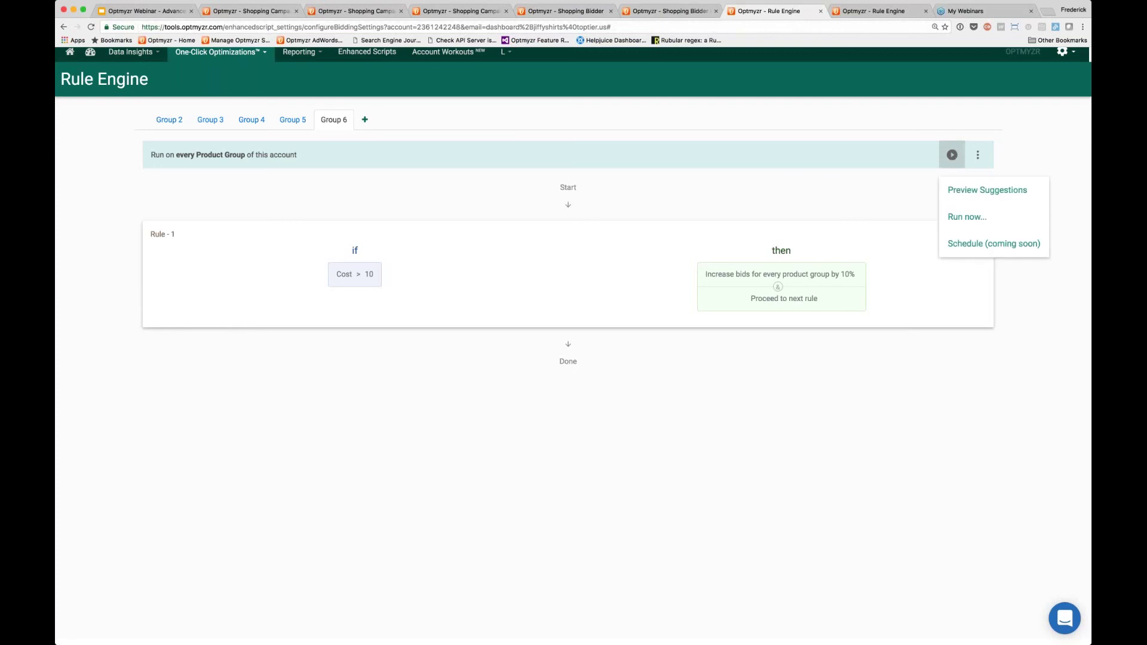
click(971, 187)
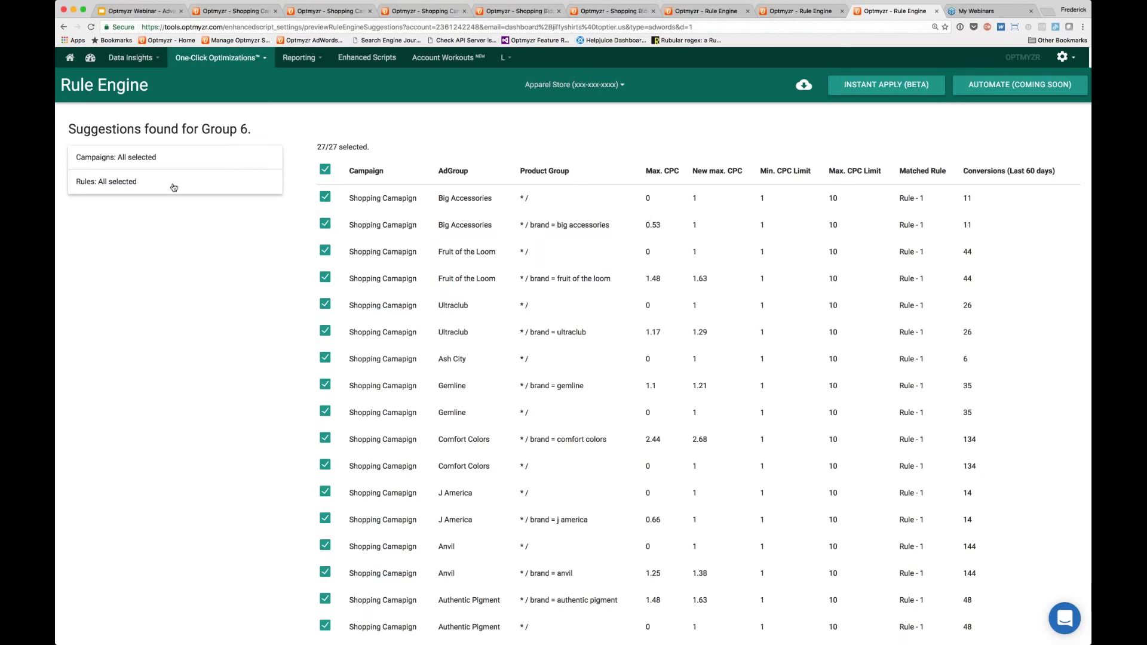
- Expand the rules filter and the campaigns filter of the Group 6 suggestions to examine what each one includes
click(173, 188)
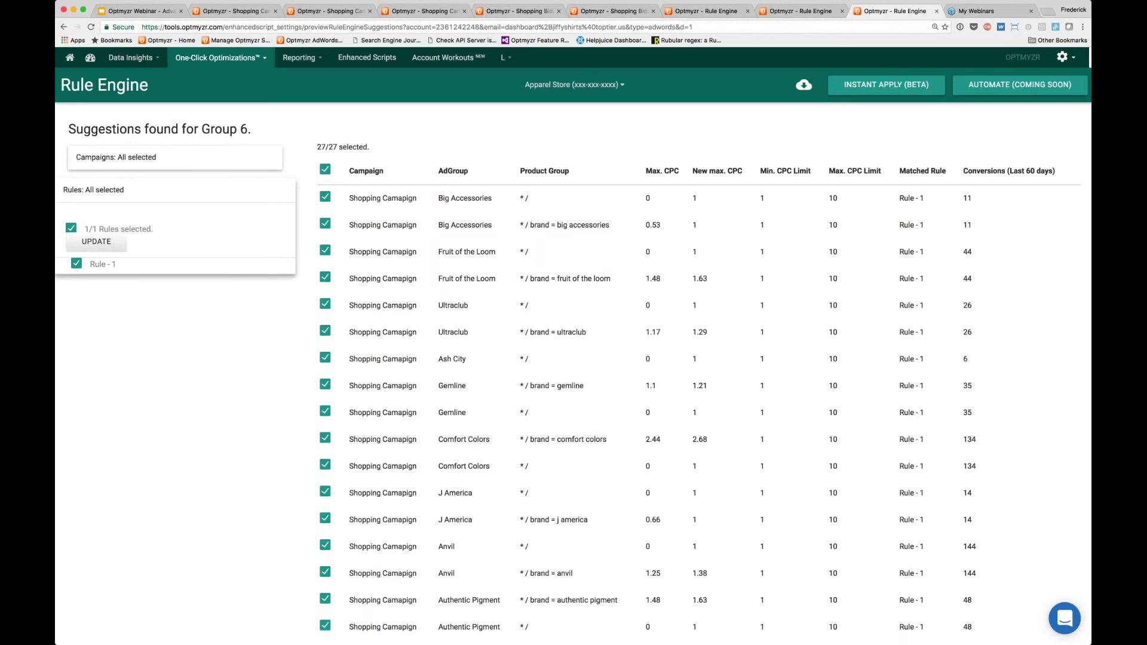
click(116, 157)
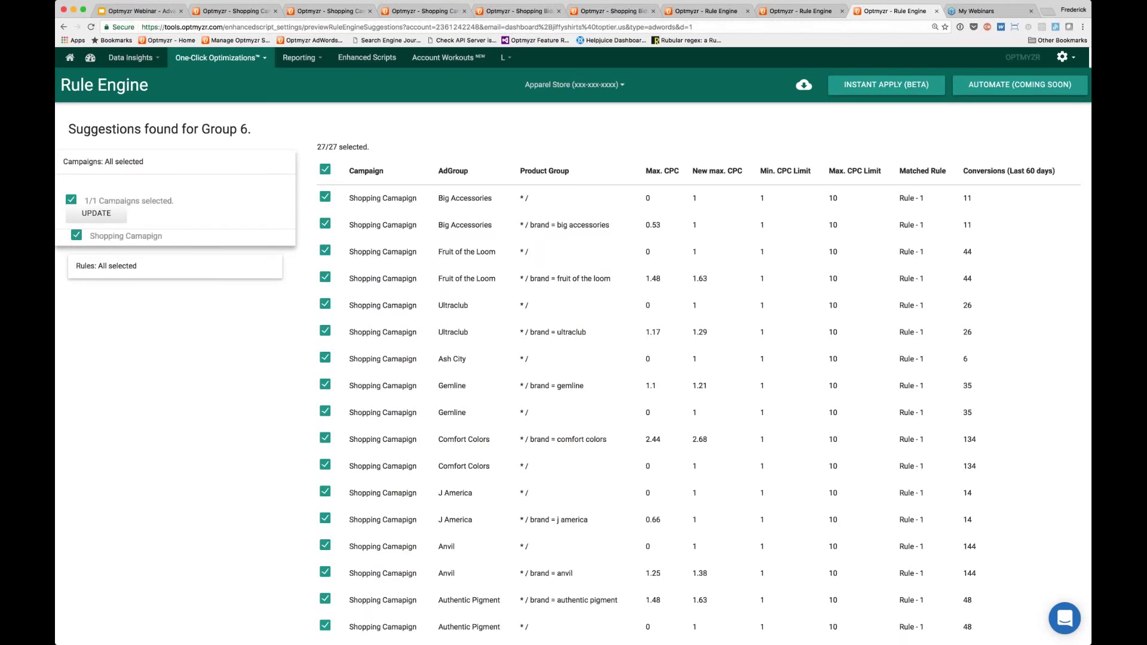
scroll(150, 333, down, 1)
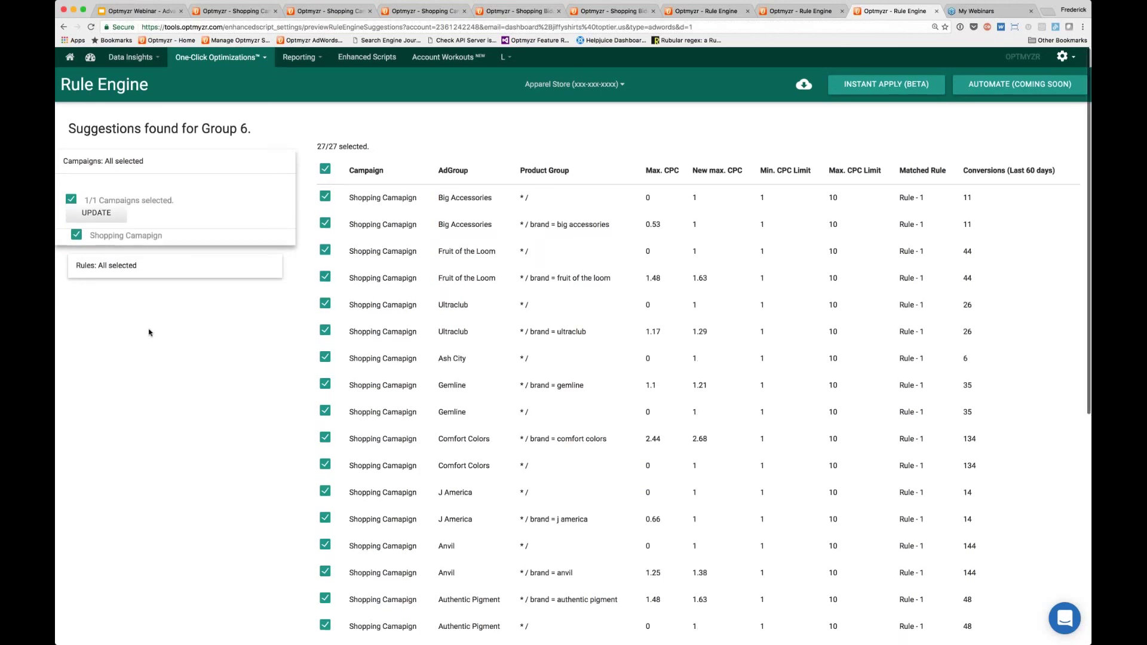
- Deselect all bid suggestions, then select only the two Big Accessories rows and the first Fruit of the Loom row
click(325, 169)
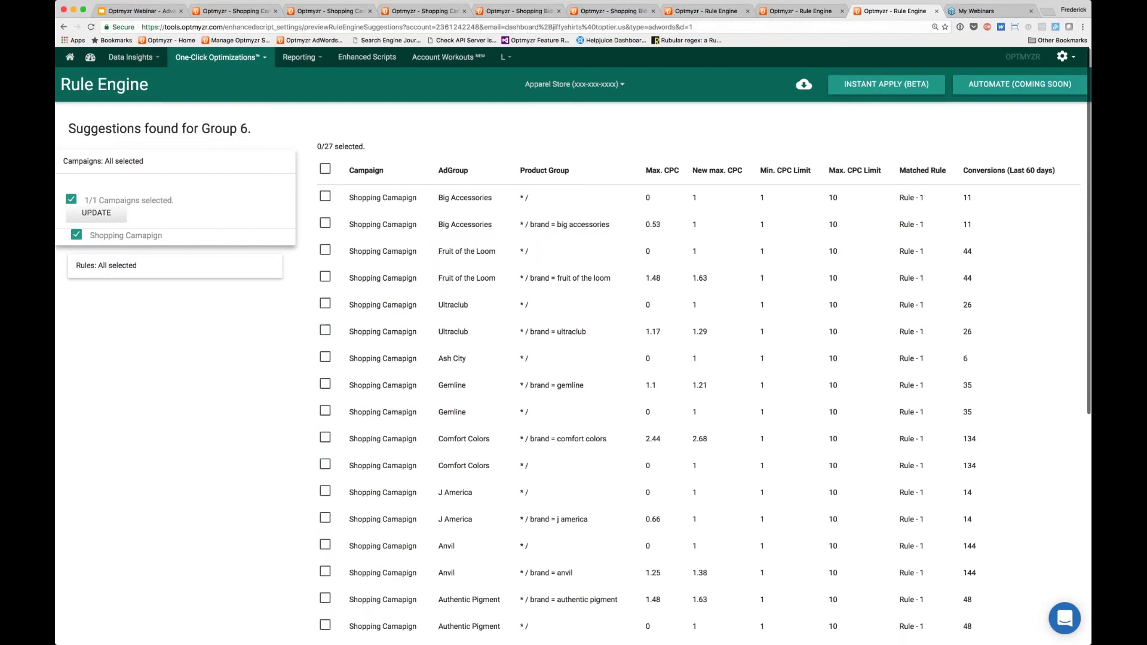
click(464, 197)
click(464, 224)
click(464, 251)
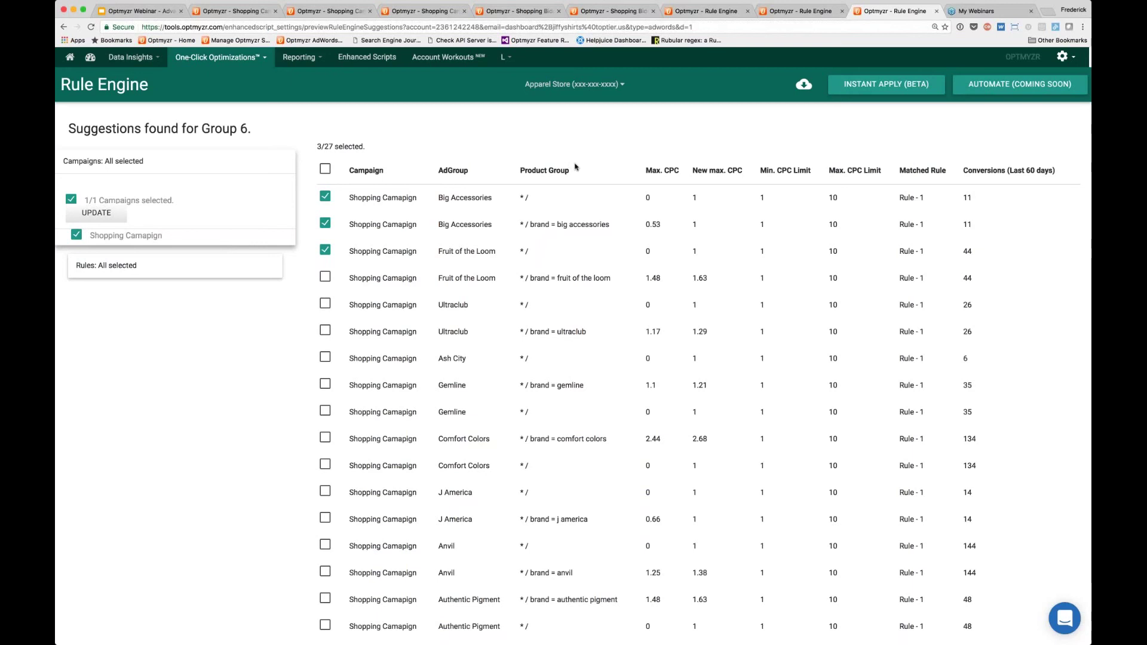
- Switch to the Advanced Shopping Ad Features presentation in Google Slides and show the Housekeeping slide
mouse_move(221, 57)
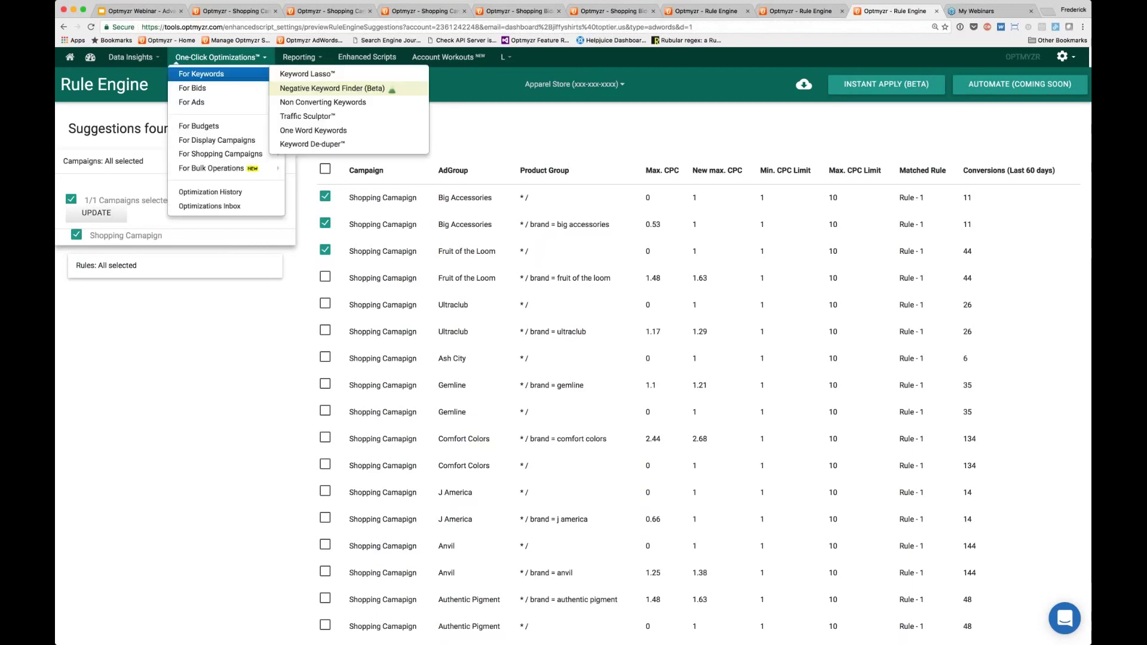
click(119, 12)
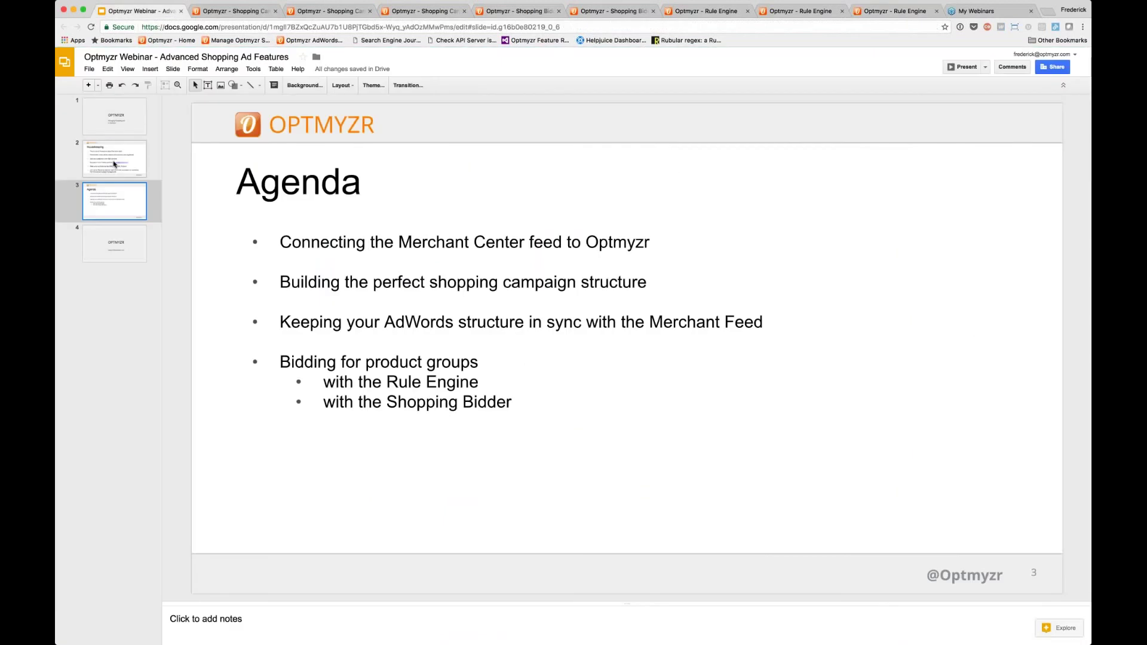
click(157, 178)
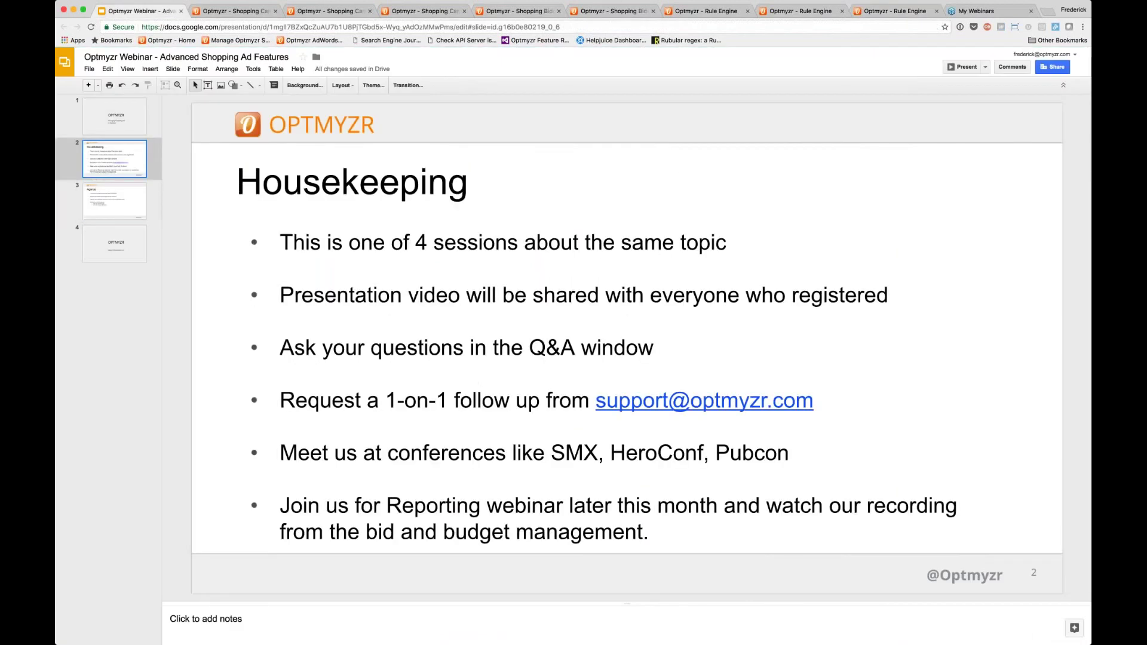